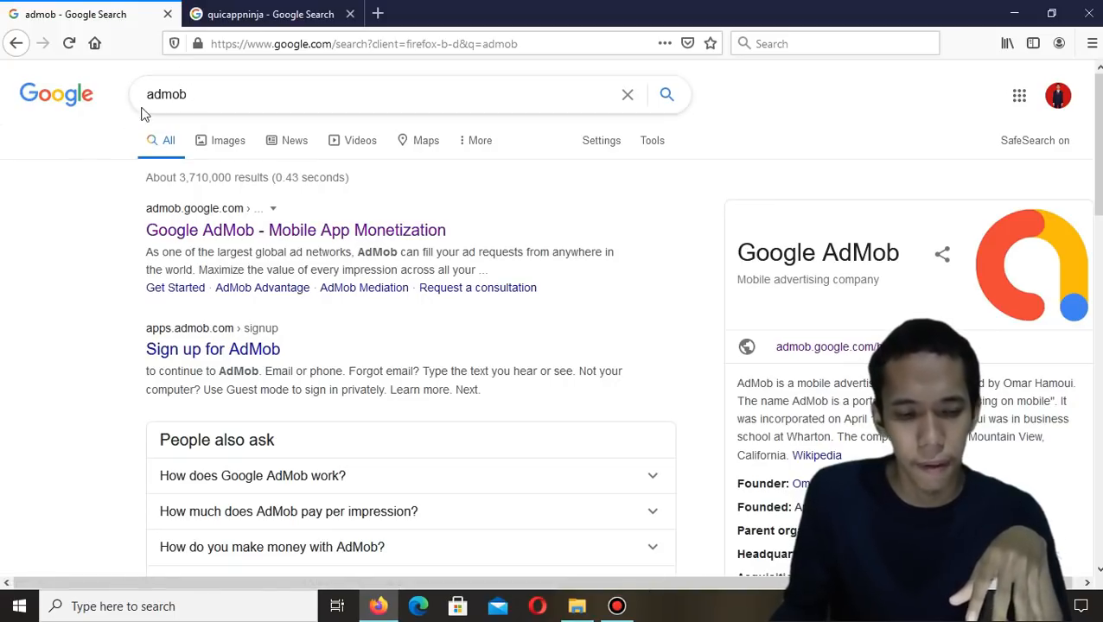
# Open the Google AdMob site from the search results and go to the AdMob account home
pyautogui.click(242, 237)
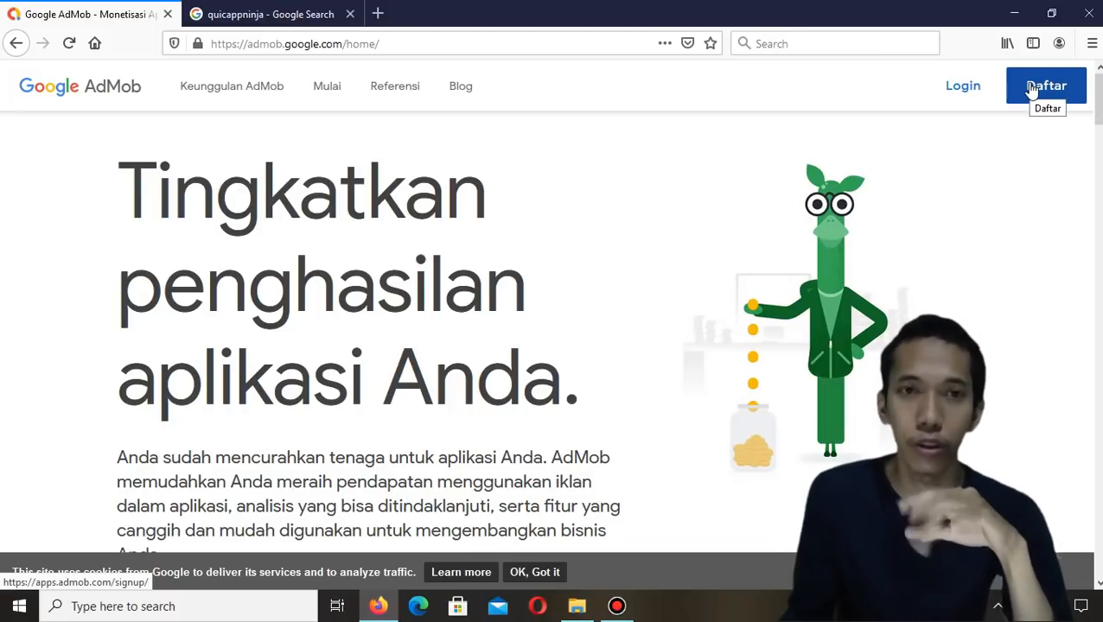
pyautogui.click(972, 99)
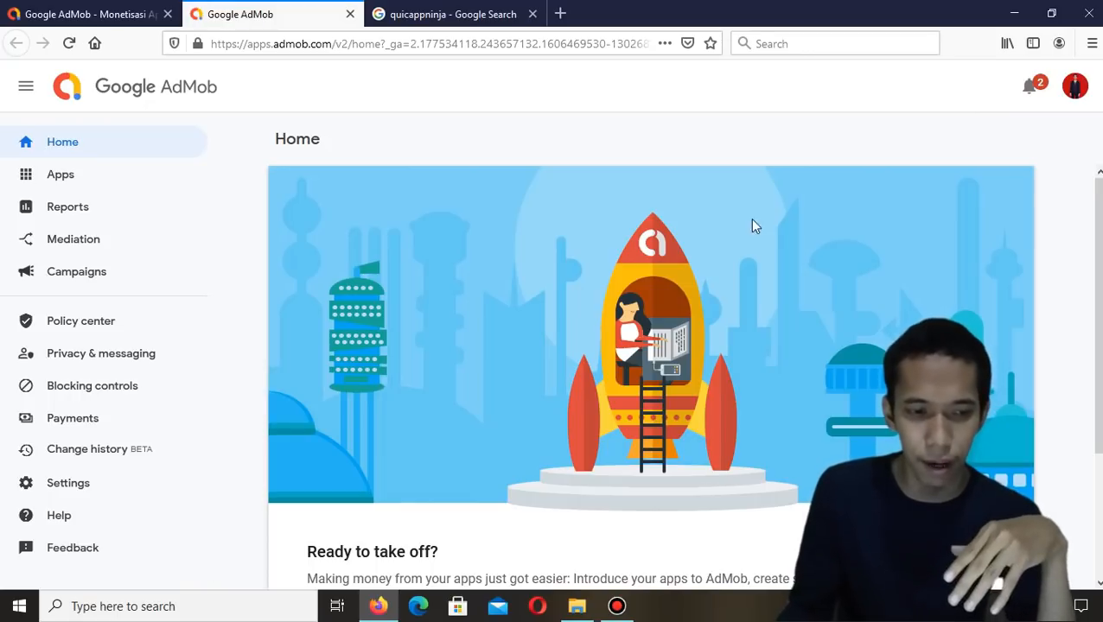
pyautogui.scroll(-3, 550, 299)
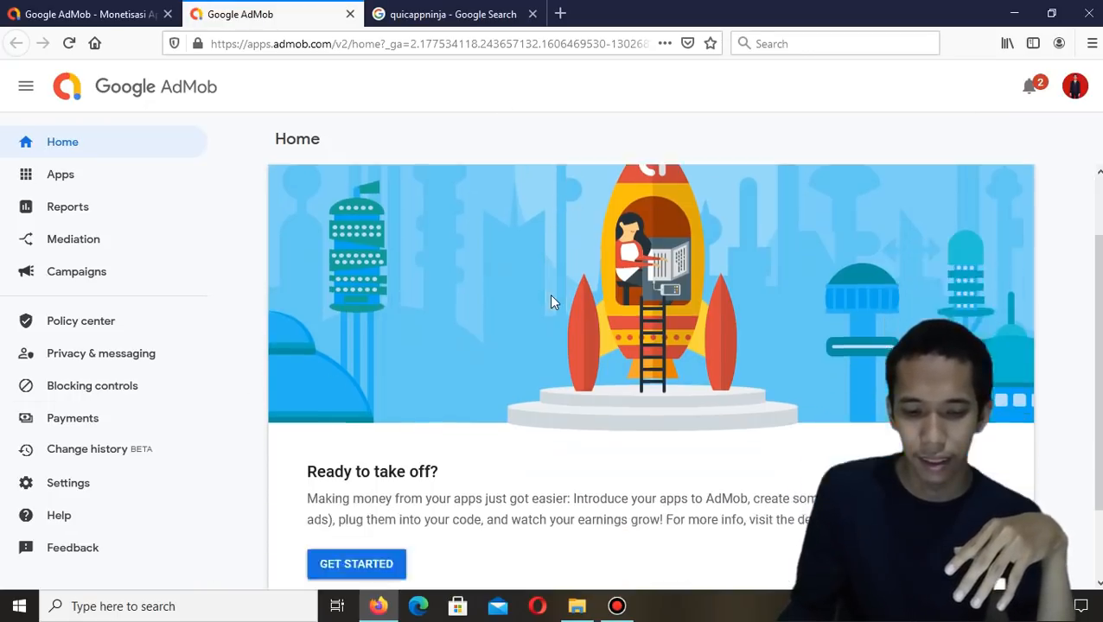
pyautogui.scroll(4, 800, 230)
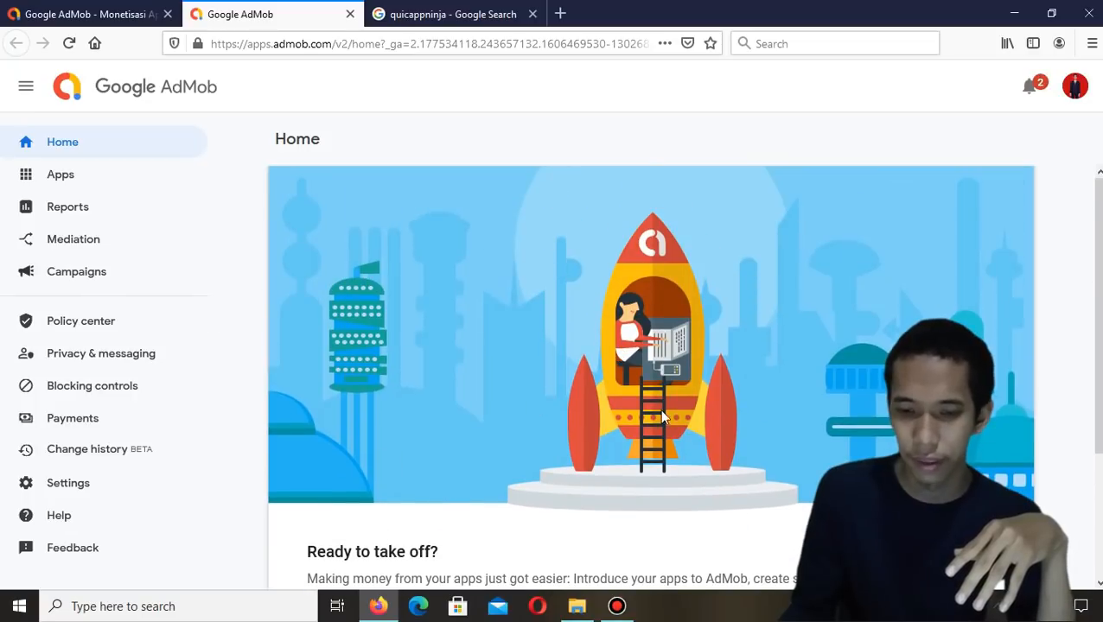
# Open the account menu and select the publisher ID
pyautogui.click(1082, 94)
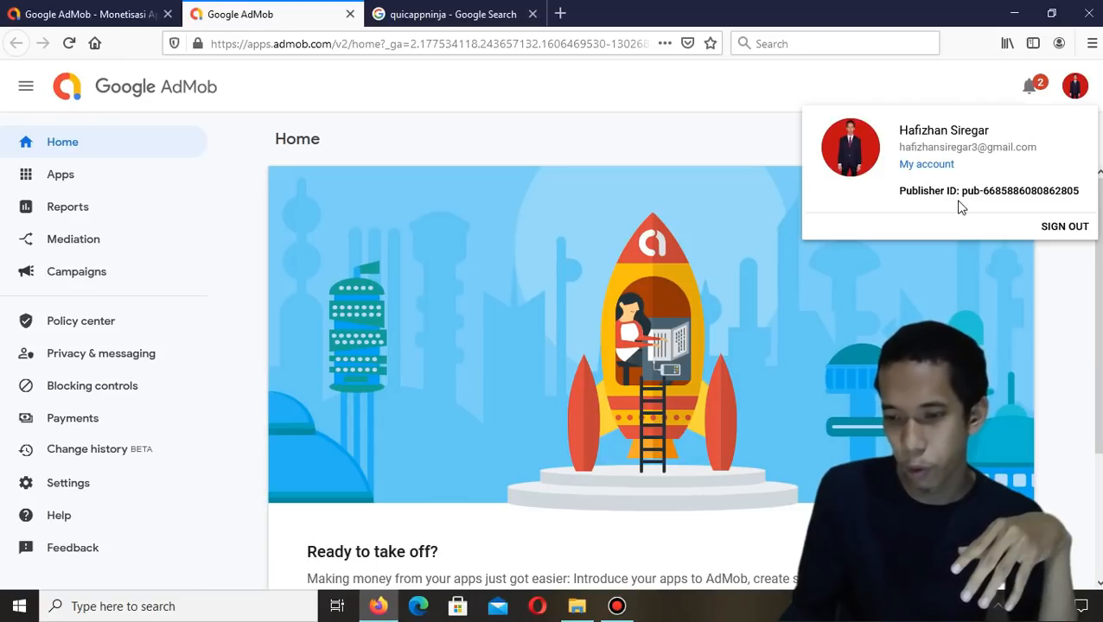
pyautogui.moveTo(958, 190); pyautogui.dragTo(1077, 202)
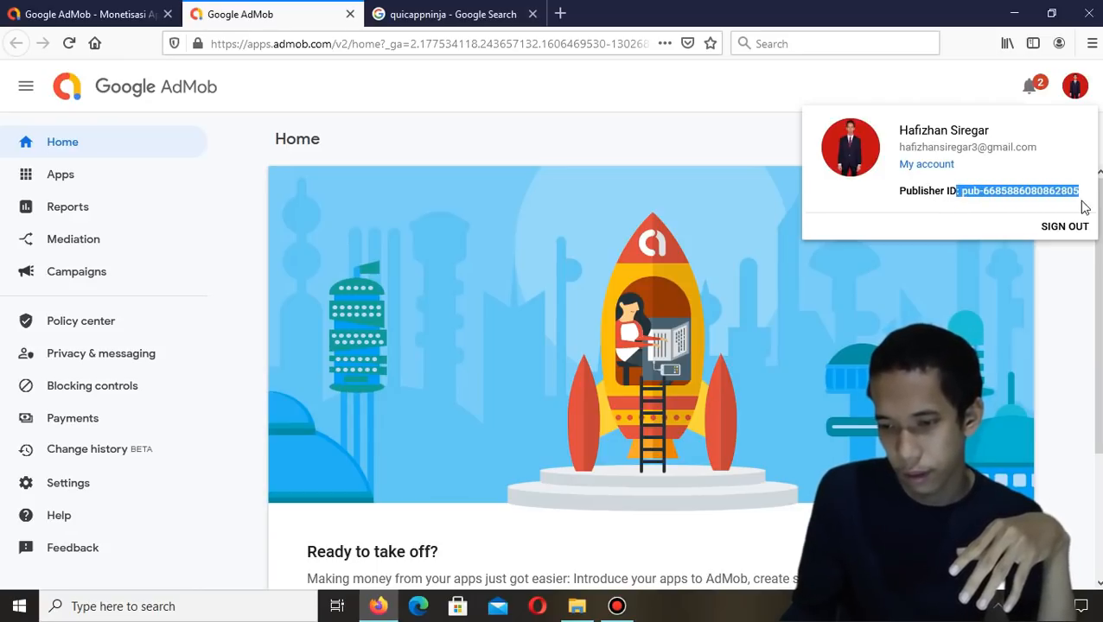
pyautogui.click(620, 137)
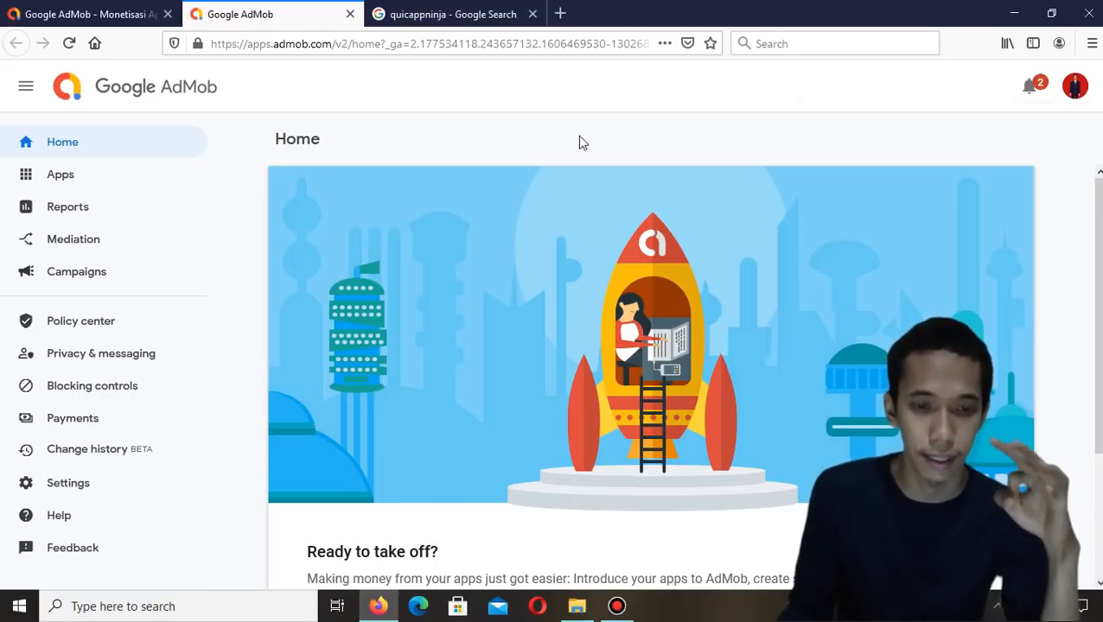
# Switch to the quickappninja search tab, open the QuickAppNinja site and enter its dashboard
pyautogui.click(468, 17)
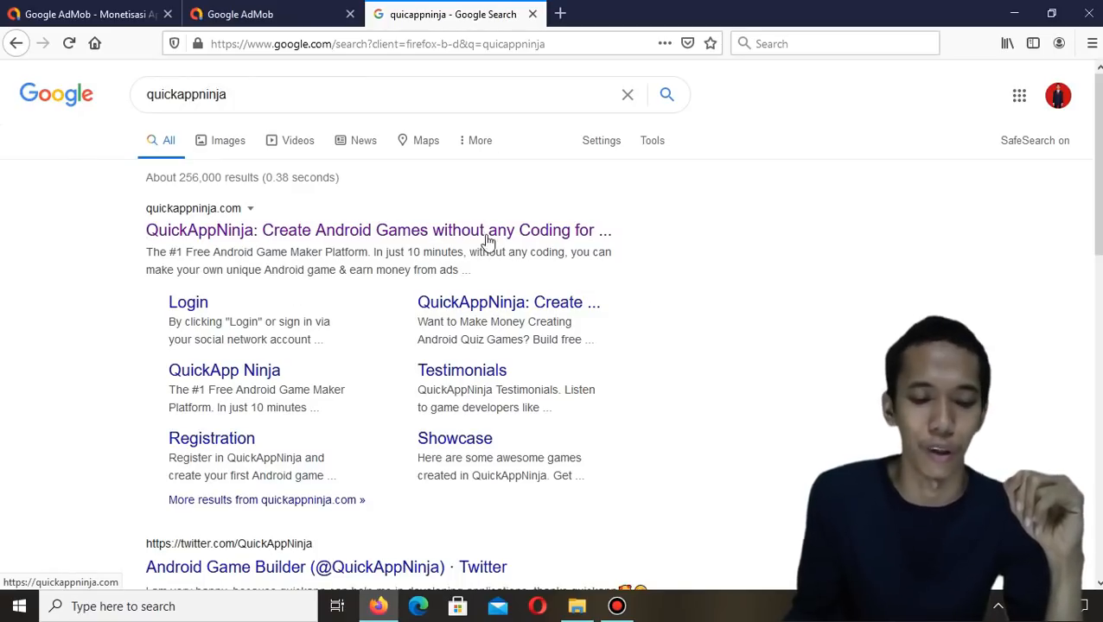
pyautogui.click(376, 231)
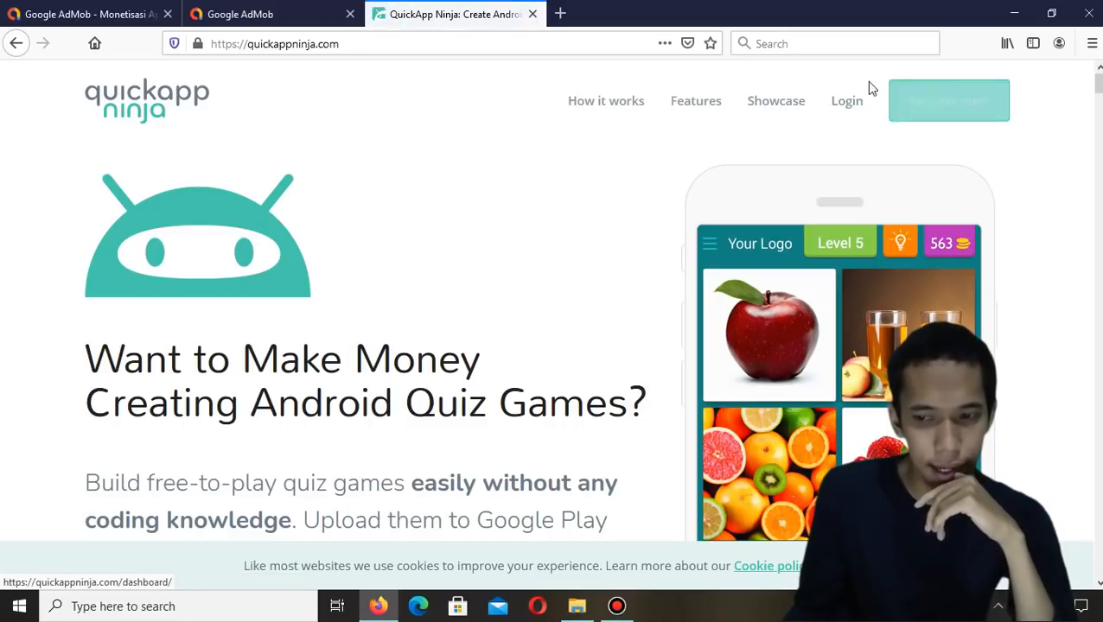
pyautogui.click(957, 113)
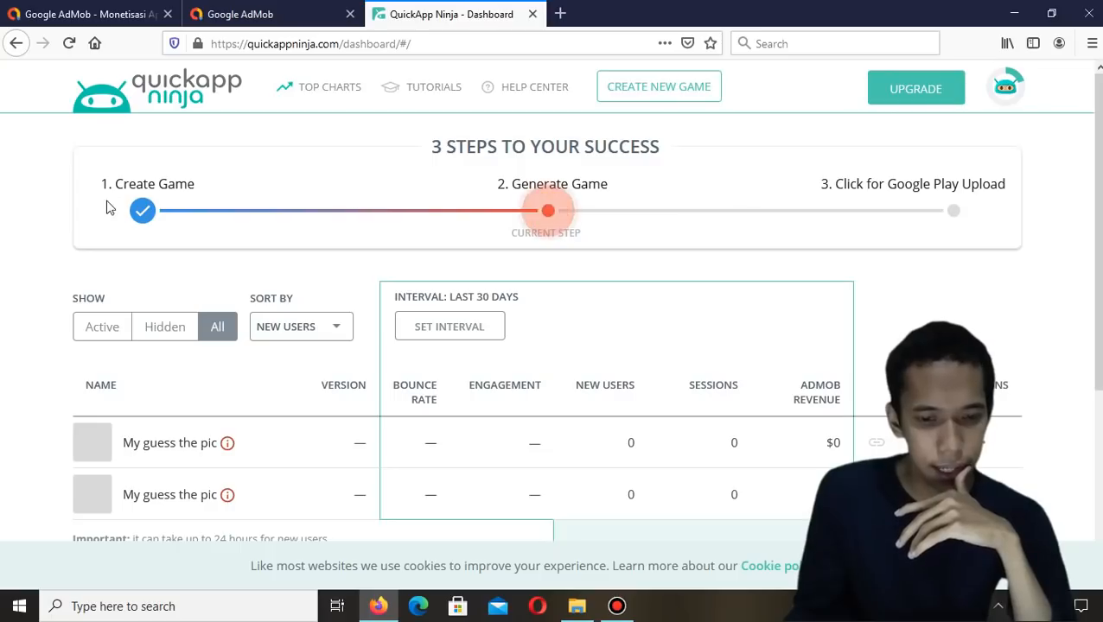
# Create a new game and choose the Guess the picture template
pyautogui.click(669, 97)
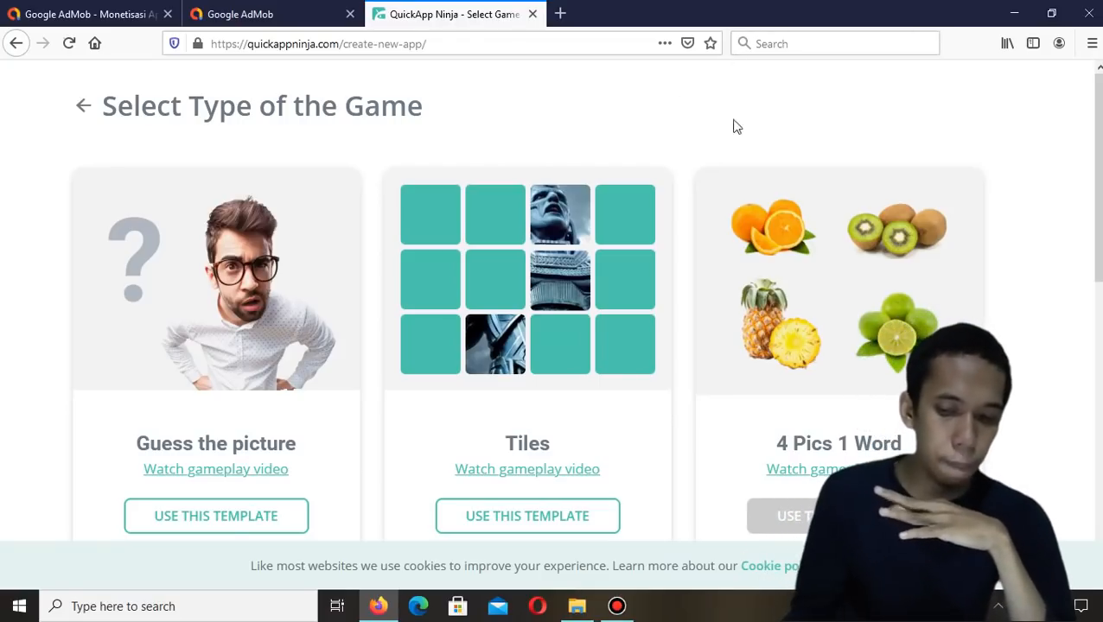
pyautogui.scroll(-2, 723, 164)
pyautogui.scroll(-1, 722, 164)
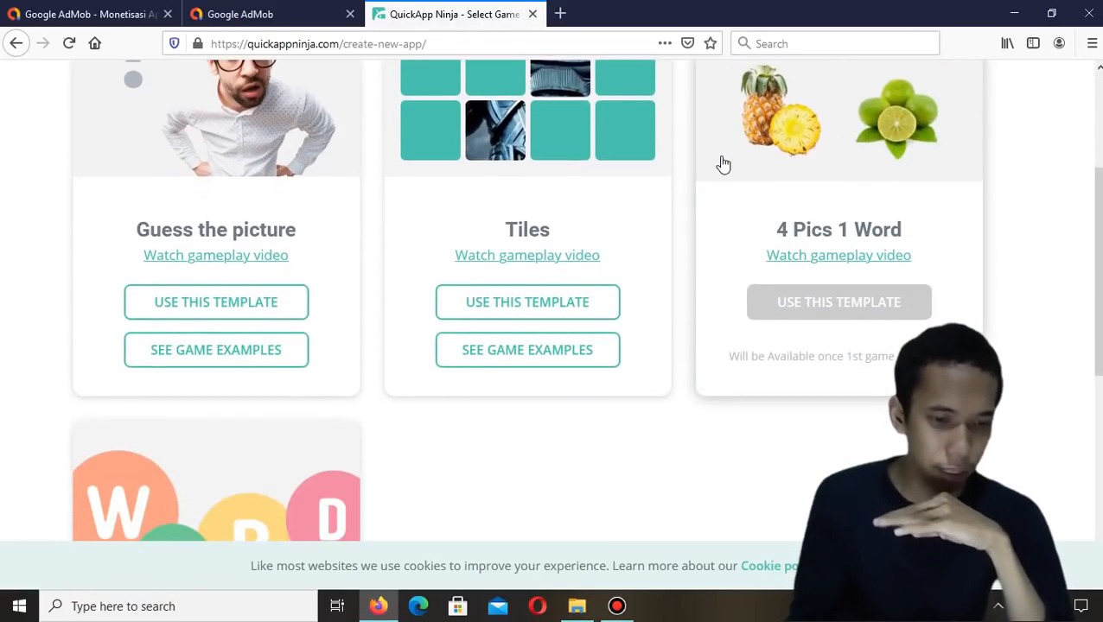
pyautogui.scroll(3, 722, 164)
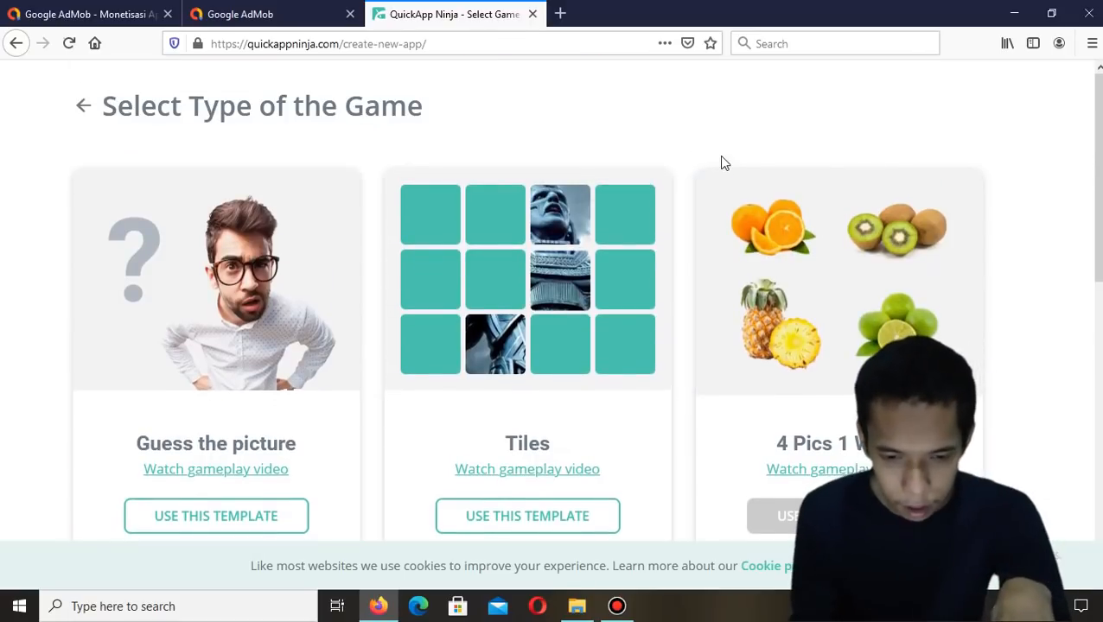
pyautogui.scroll(-3, 720, 165)
pyautogui.scroll(3, 721, 164)
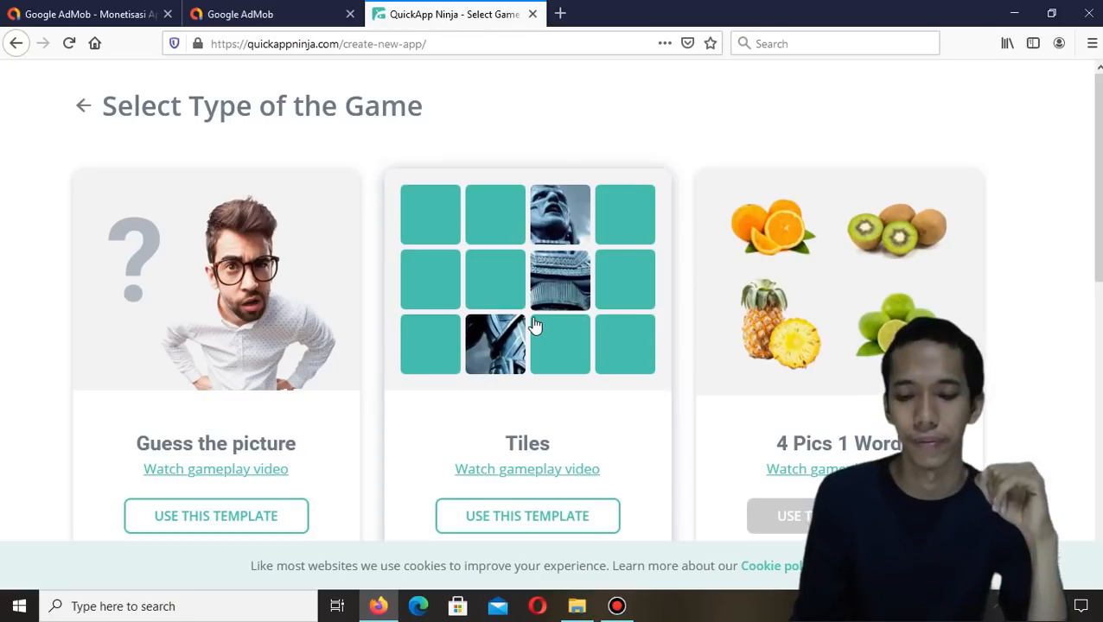
pyautogui.scroll(-5, 603, 394)
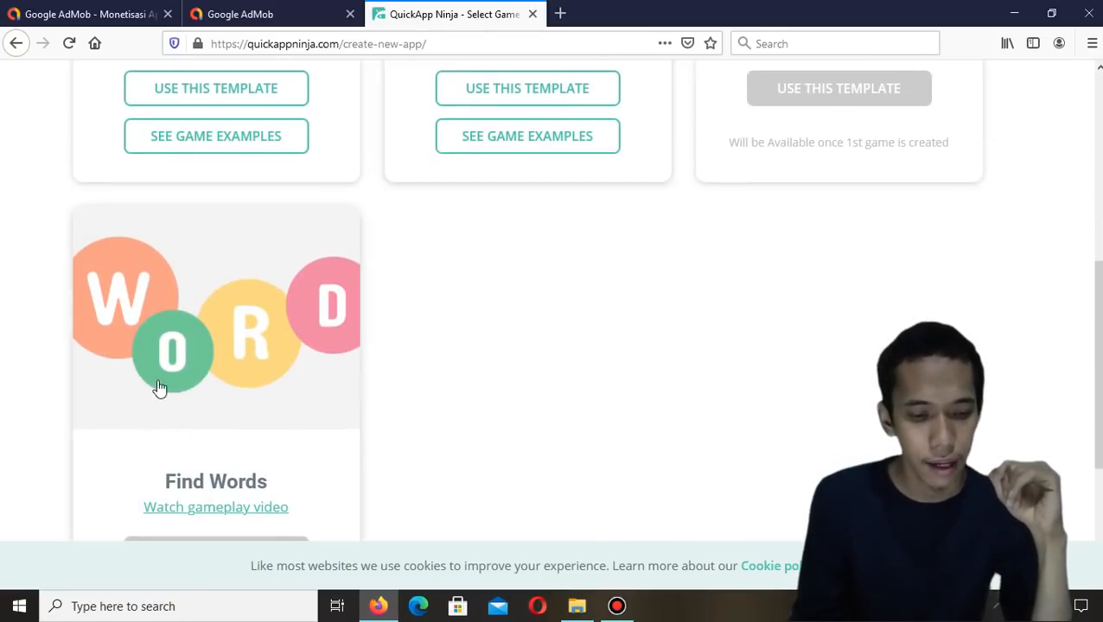
pyautogui.scroll(4, 447, 348)
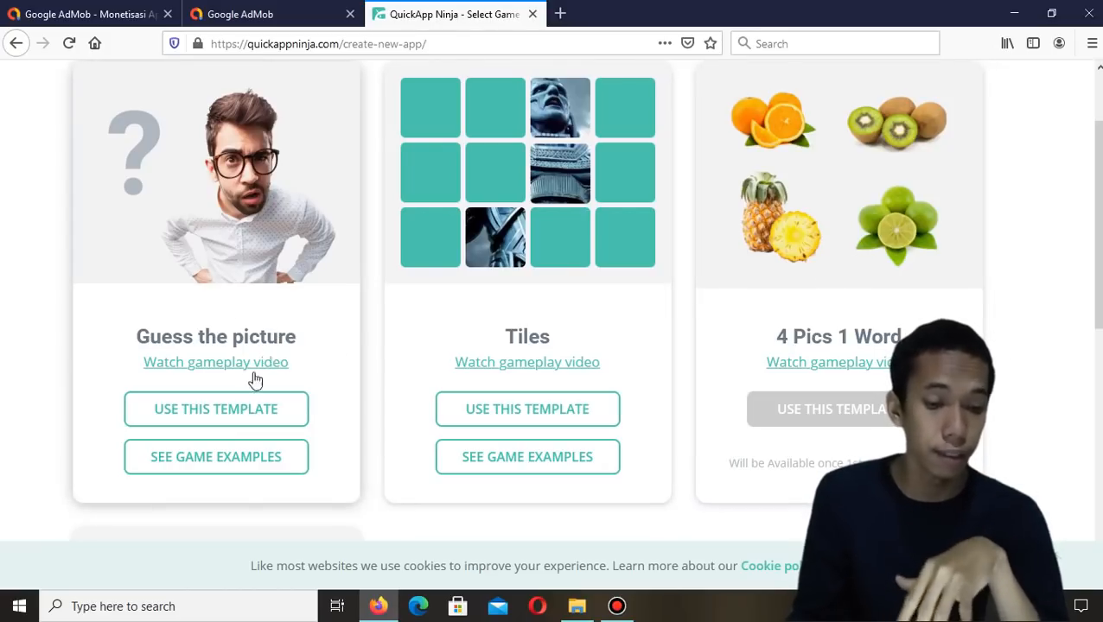
pyautogui.click(231, 421)
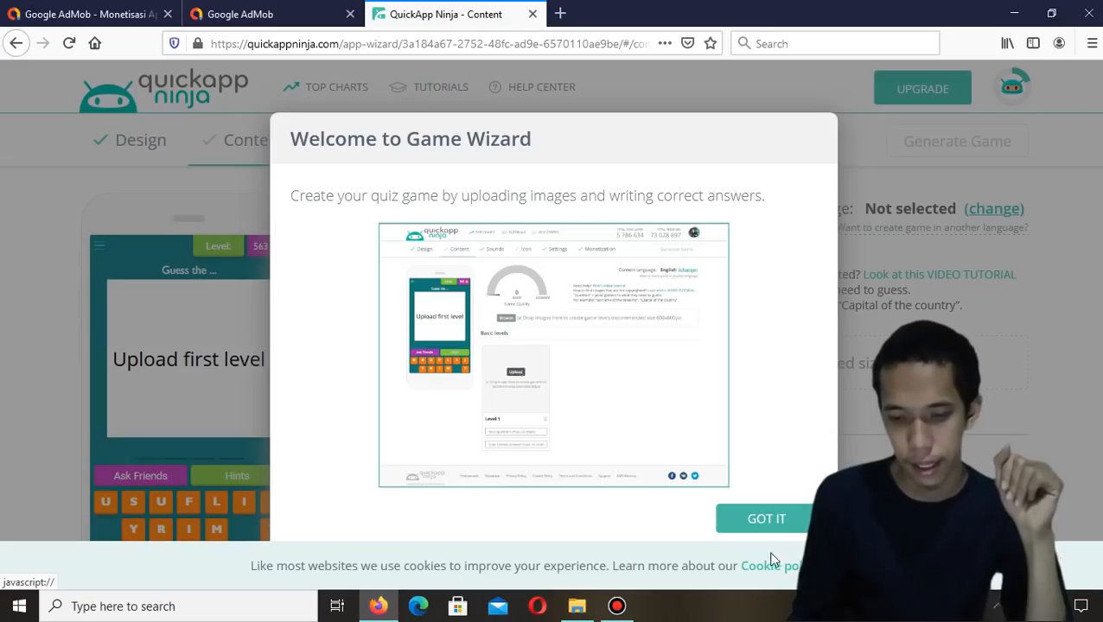
# Dismiss the Game Wizard welcome and set the content language to Indonesian
pyautogui.click(765, 520)
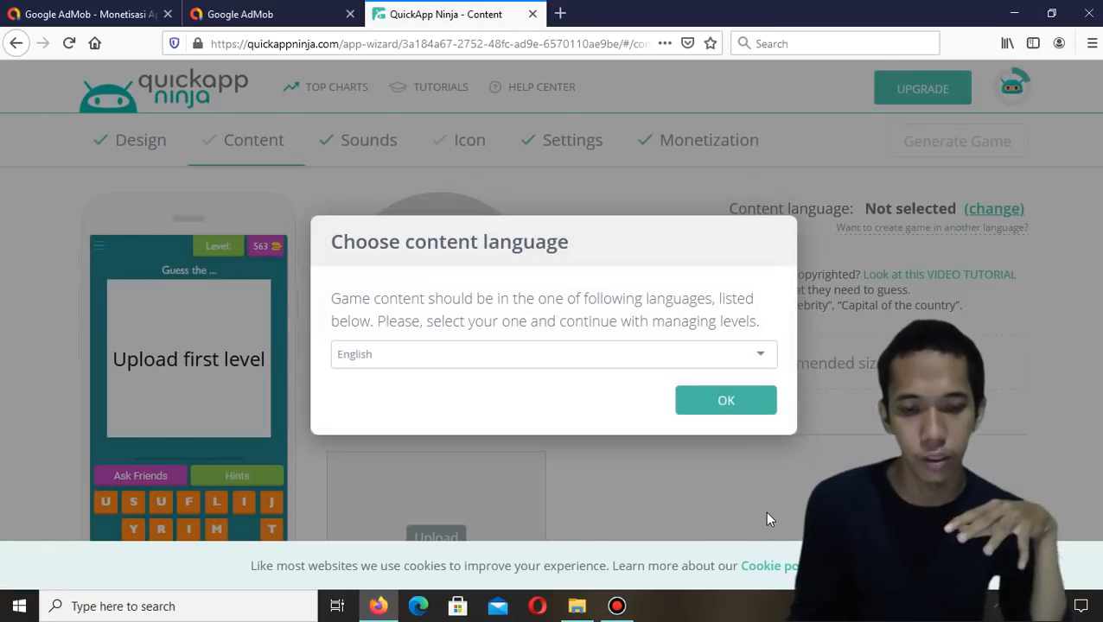
pyautogui.click(718, 357)
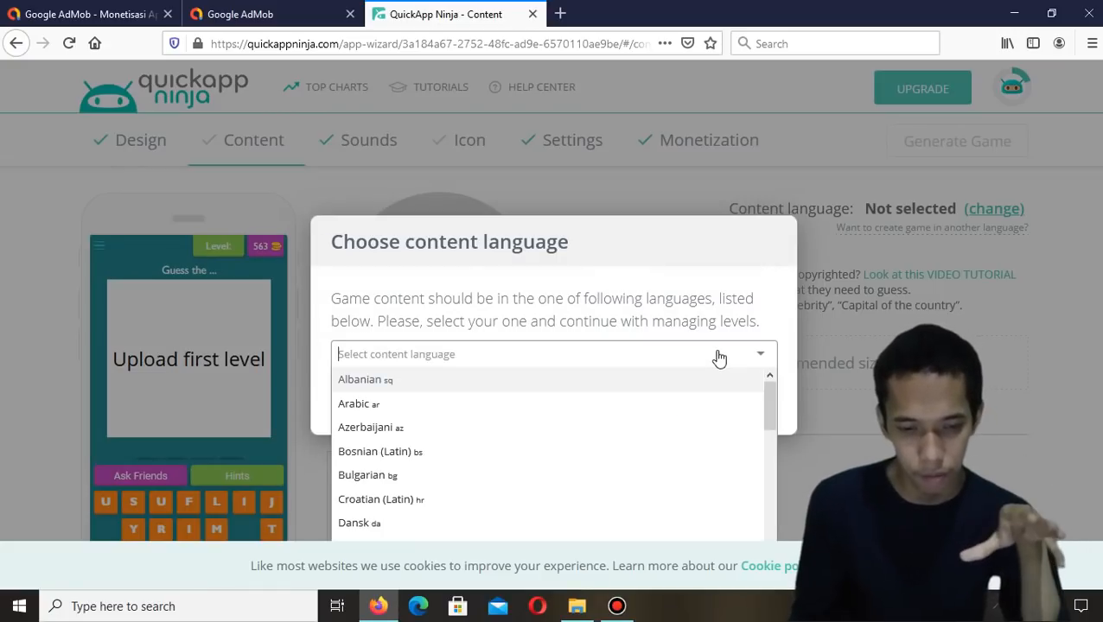
pyautogui.scroll(-6, 637, 456)
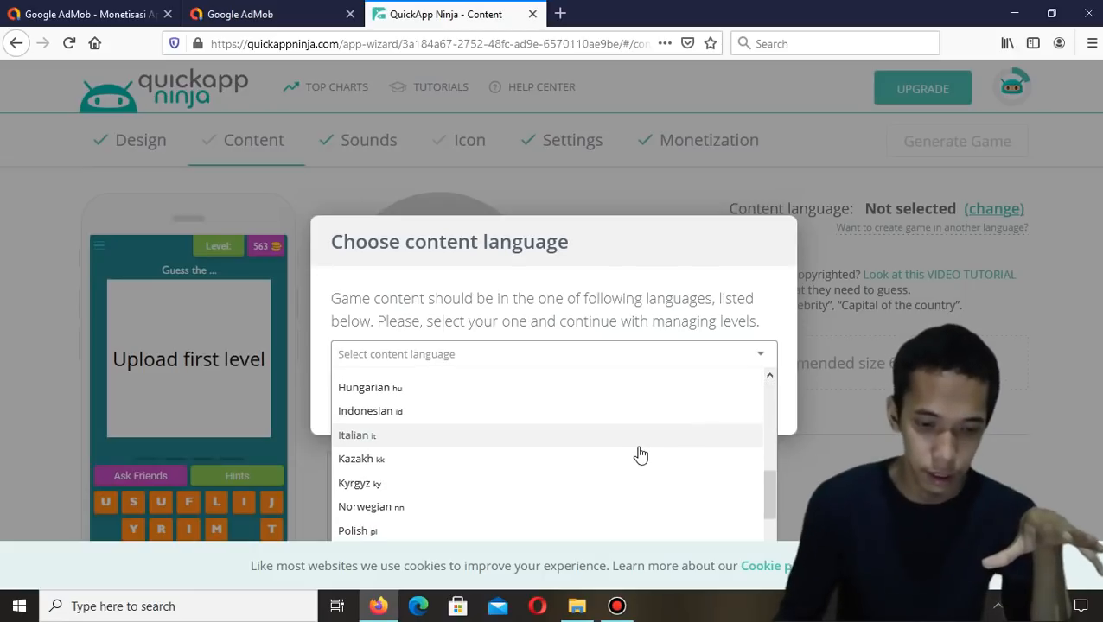
pyautogui.scroll(-2, 319, 490)
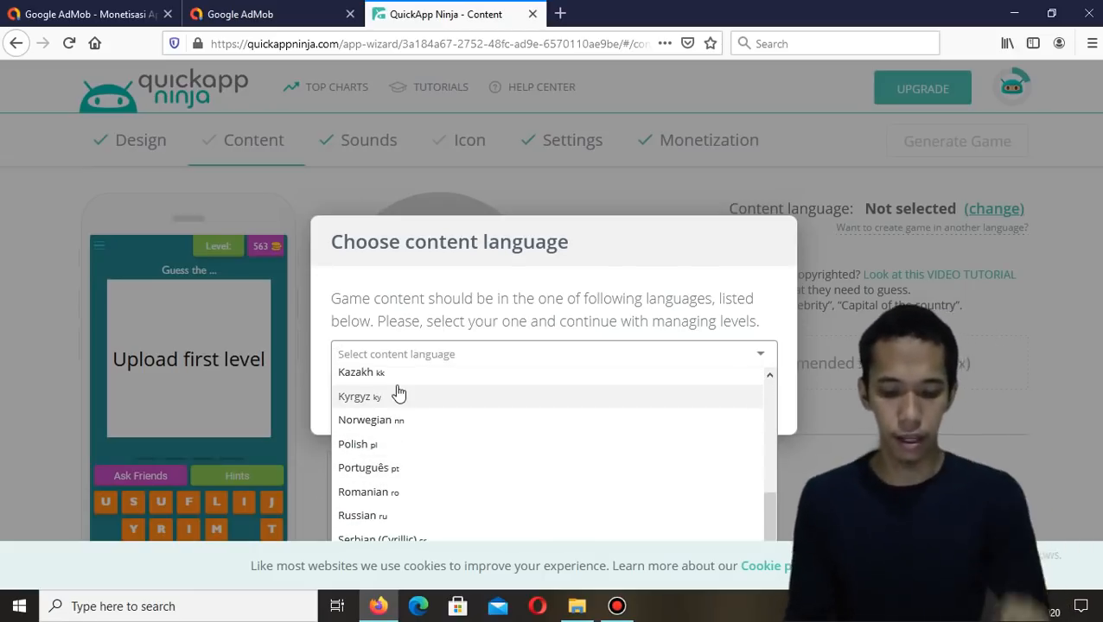
pyautogui.write('indon')
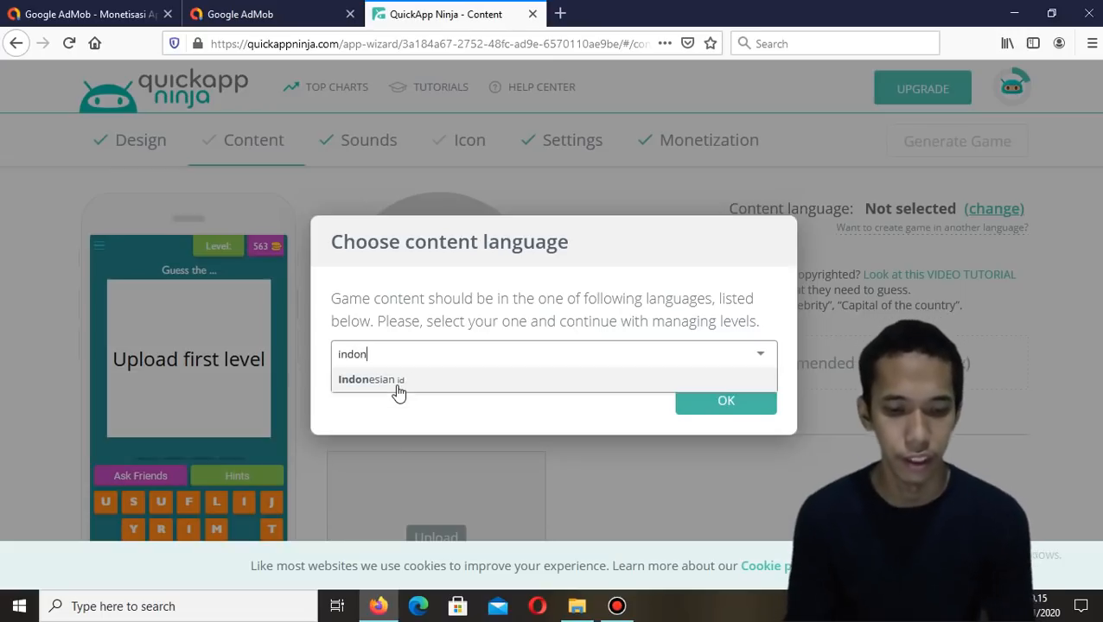
pyautogui.click(397, 386)
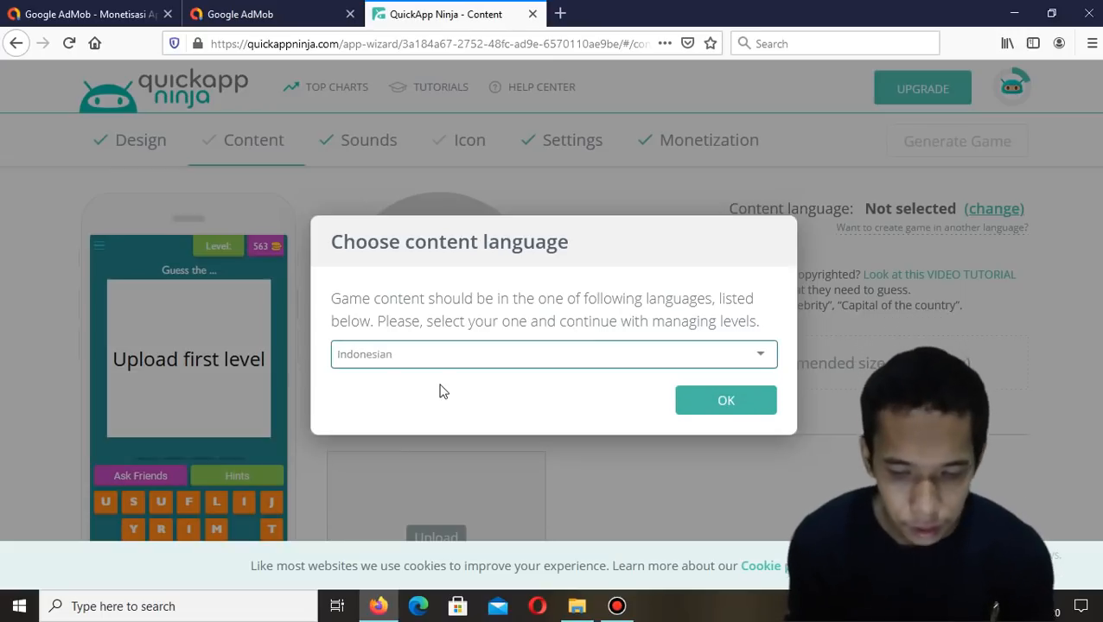
pyautogui.click(714, 409)
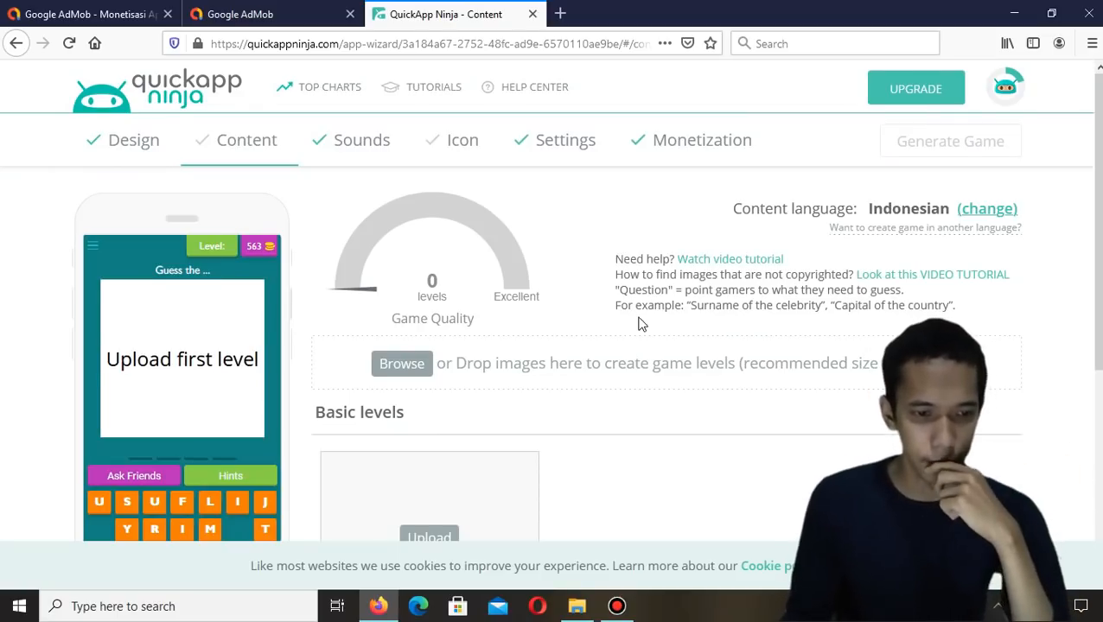
# Upload the Bunga Angrek image from the youtube folder as the Level 1 picture
pyautogui.scroll(-3, 641, 323)
pyautogui.scroll(3, 640, 324)
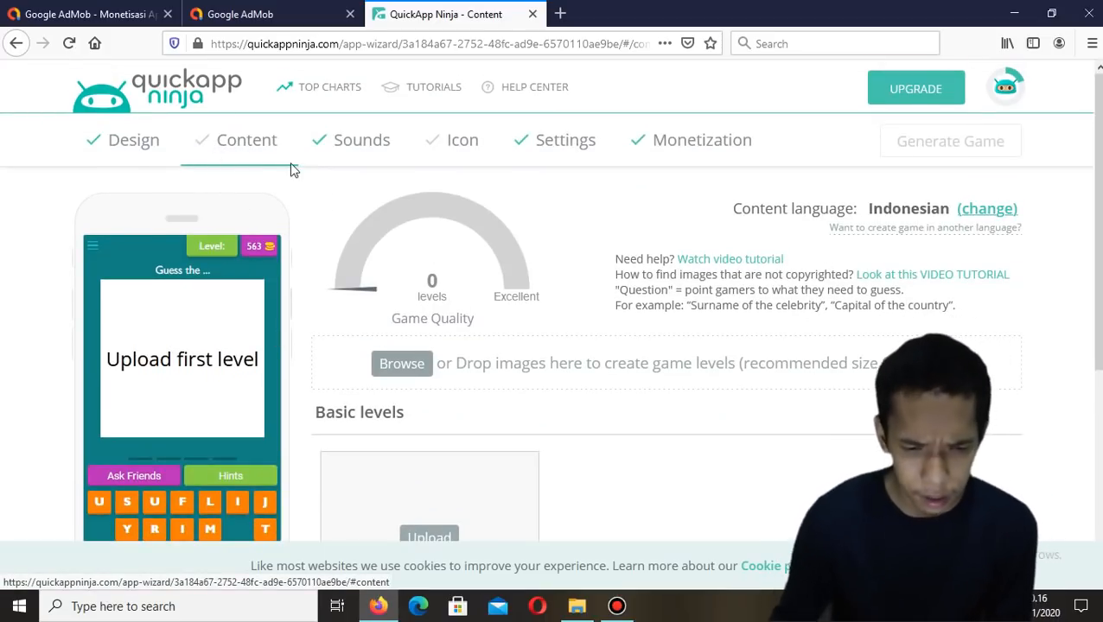
pyautogui.scroll(-2, 426, 296)
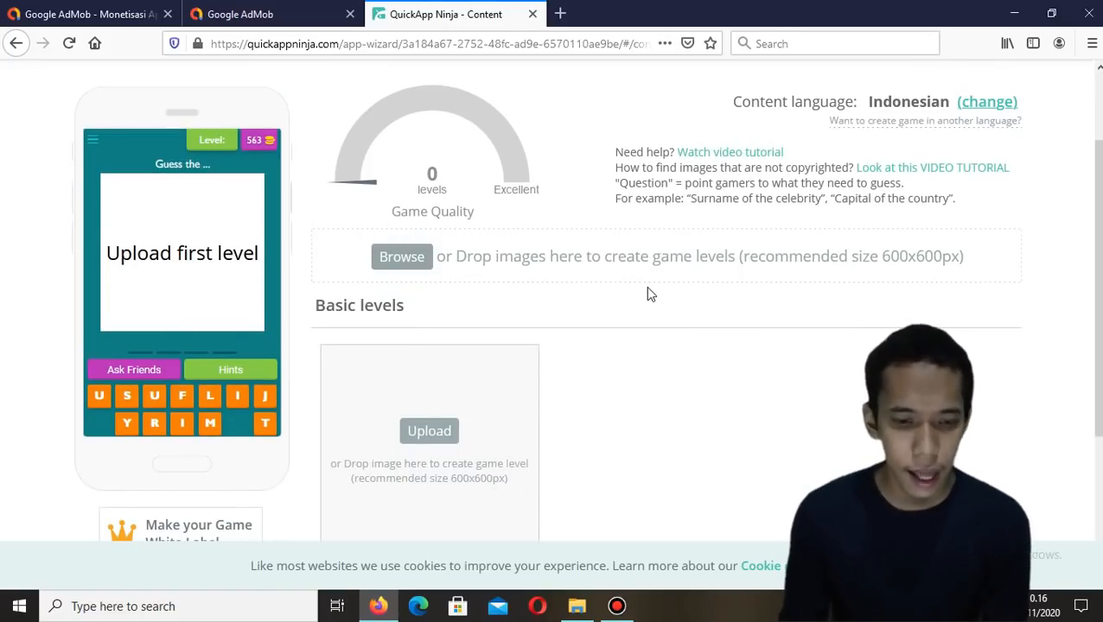
pyautogui.scroll(-2, 430, 371)
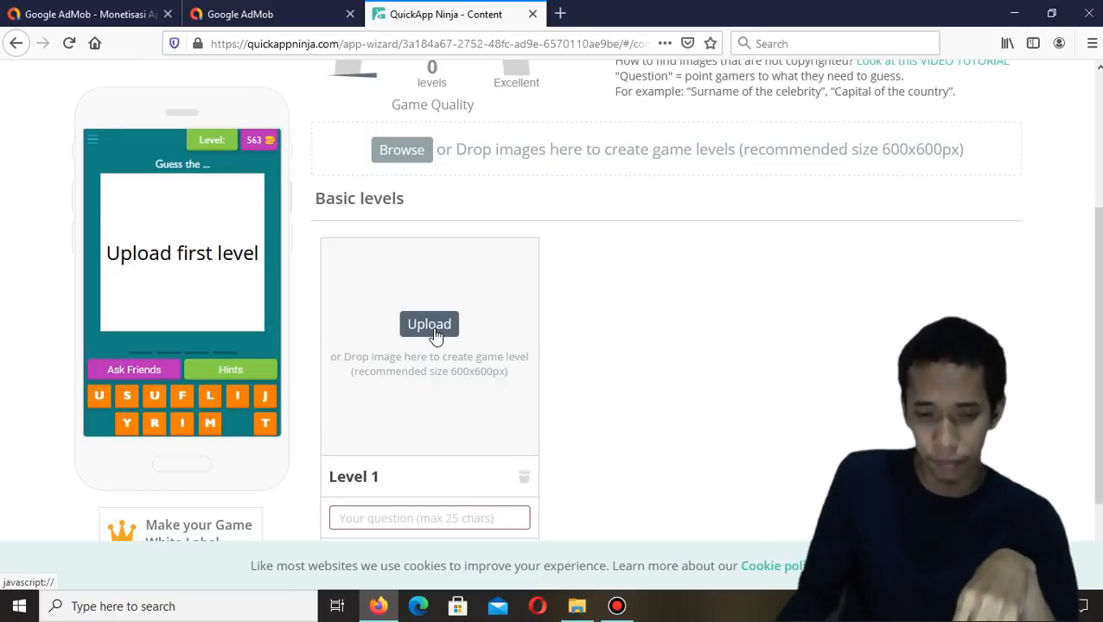
pyautogui.click(429, 325)
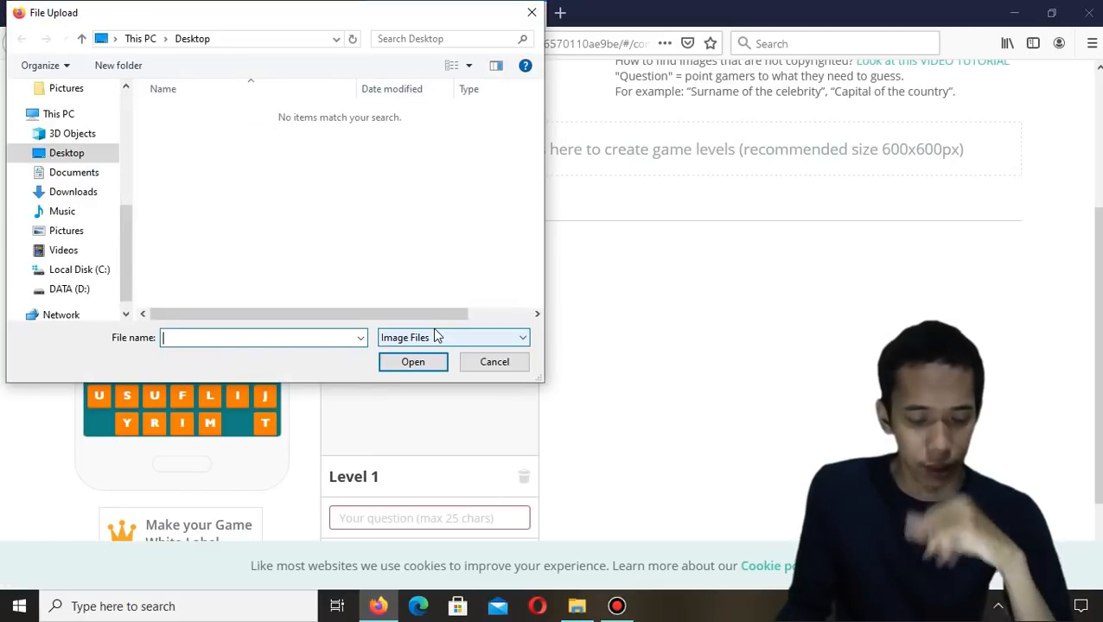
pyautogui.scroll(-1, 94, 251)
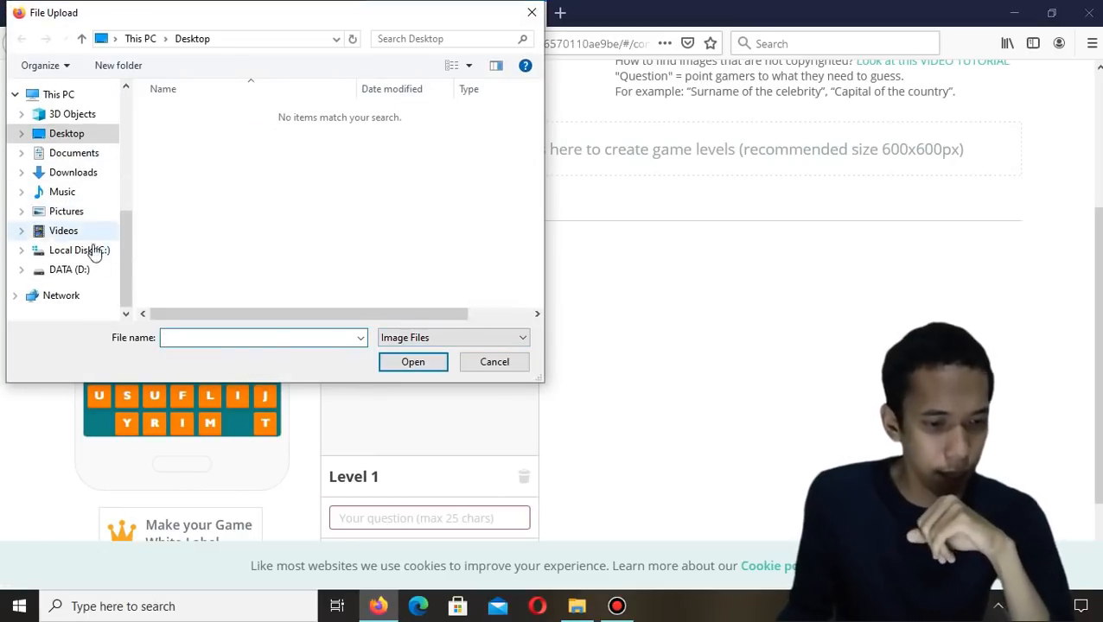
pyautogui.click(85, 269)
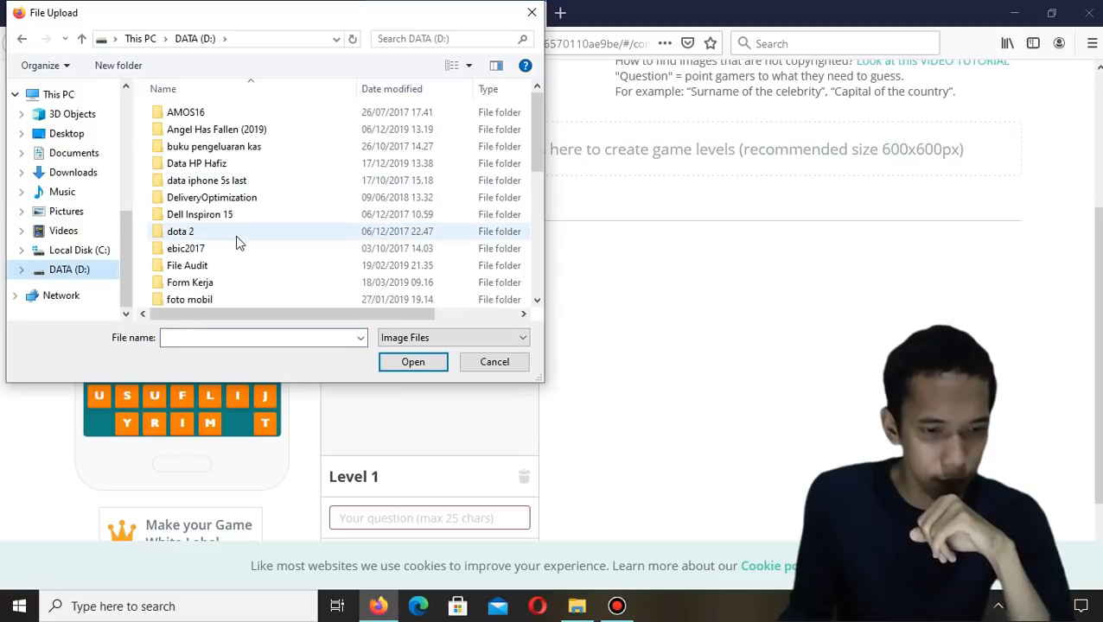
pyautogui.scroll(3, 37, 158)
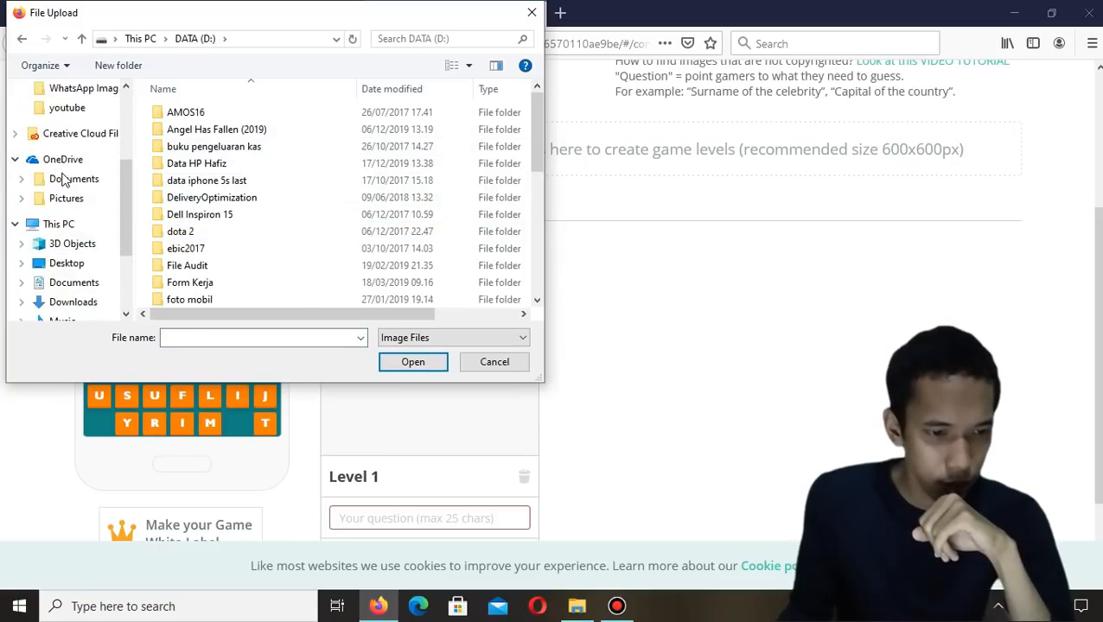
pyautogui.scroll(1, 73, 172)
pyautogui.click(69, 127)
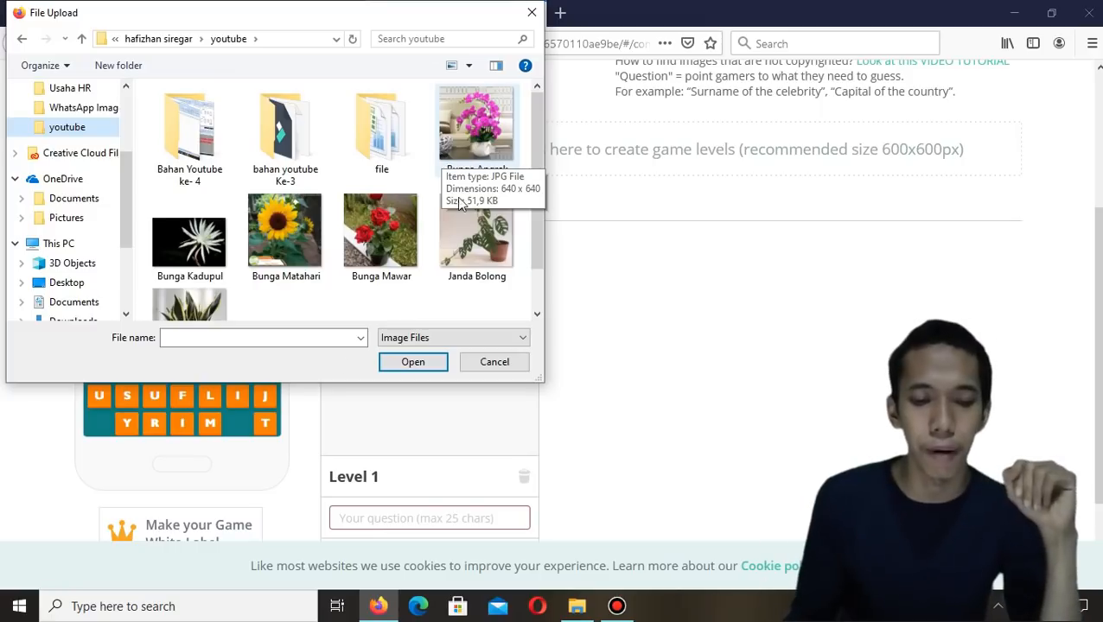
pyautogui.scroll(-1, 362, 234)
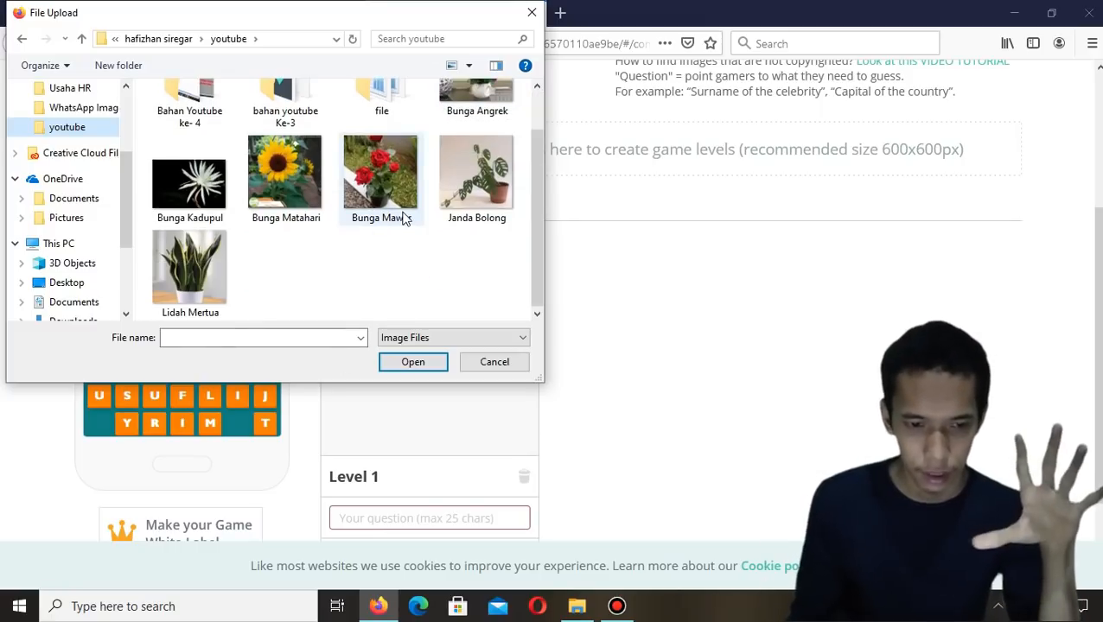
pyautogui.scroll(1, 402, 219)
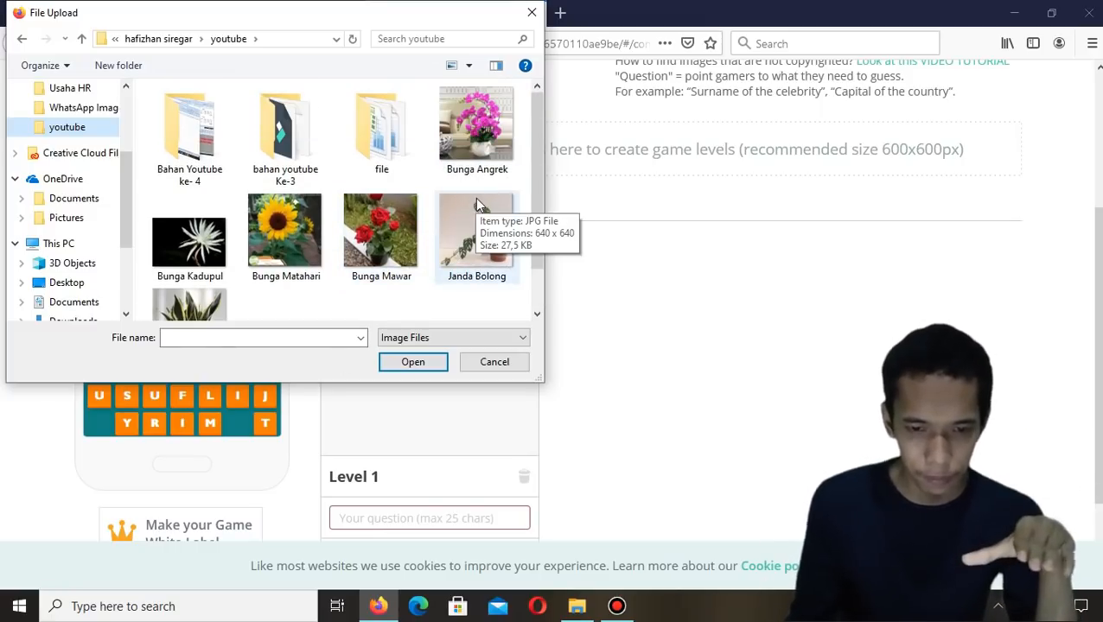
pyautogui.doubleClick(502, 151)
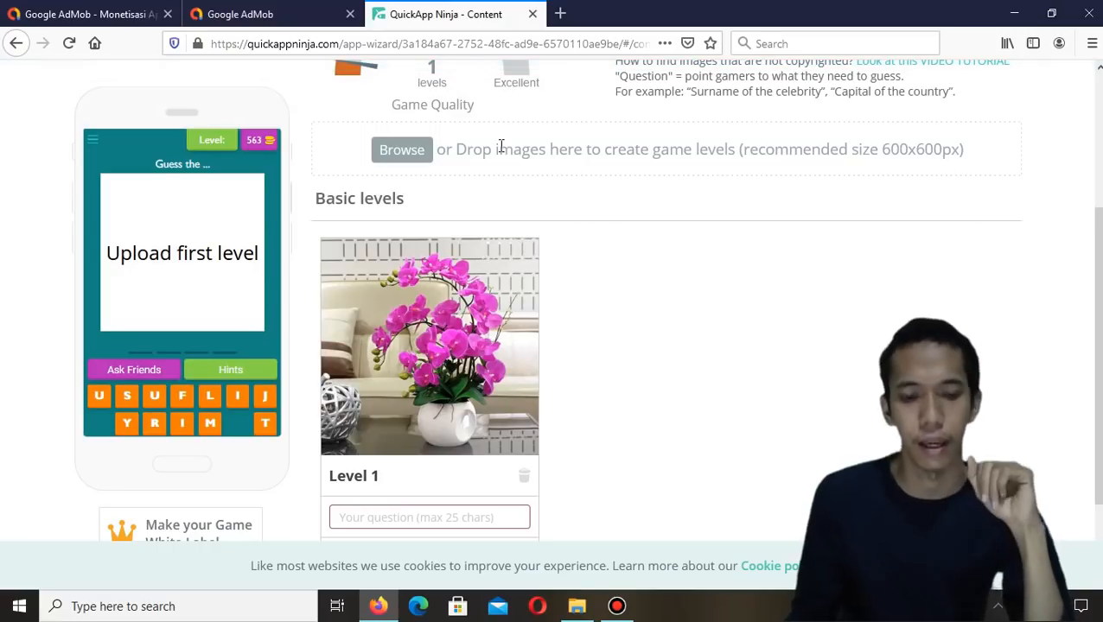
# Enter the Level 1 question as "Apa Nama Bunga ini?"
pyautogui.scroll(-3, 500, 147)
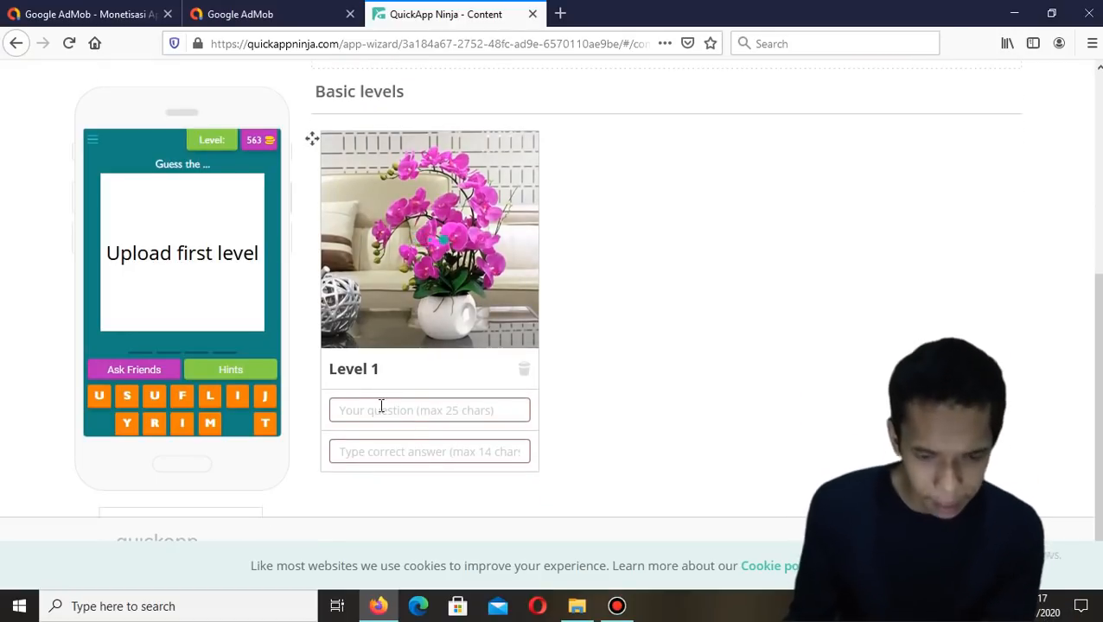
pyautogui.click(381, 406)
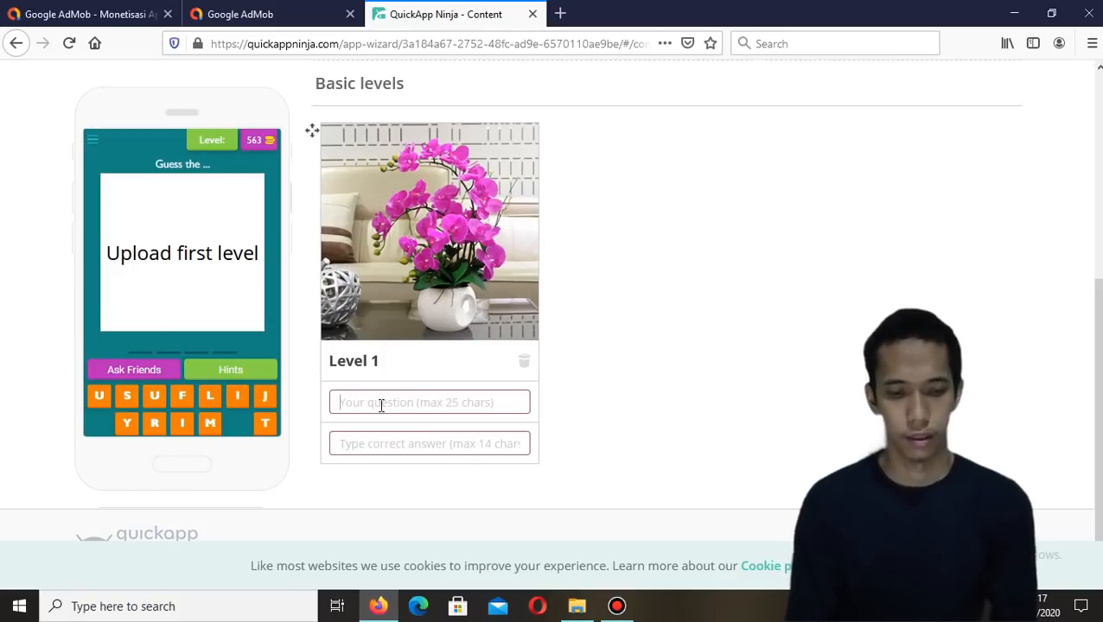
pyautogui.write('jeni')
pyautogui.press('BackSpace')
pyautogui.press('BackSpace')
pyautogui.write('Jen')
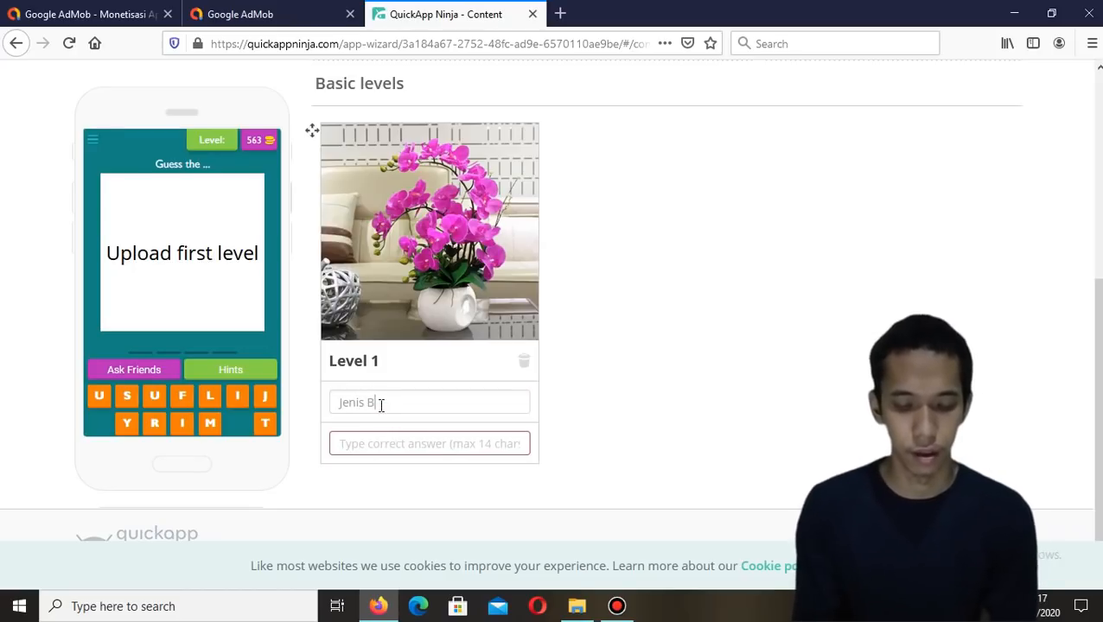
pyautogui.write('is')
pyautogui.press('BackSpace')
pyautogui.press('BackSpace')
pyautogui.press('BackSpace')
pyautogui.press('BackSpace')
pyautogui.press('BackSpace')
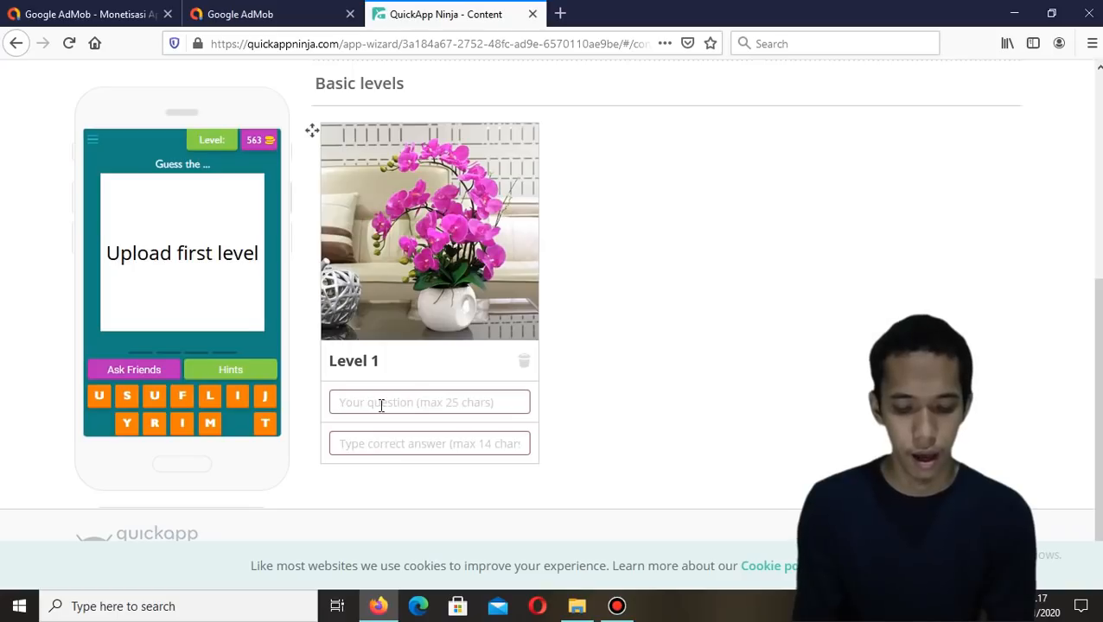
pyautogui.write('Apa')
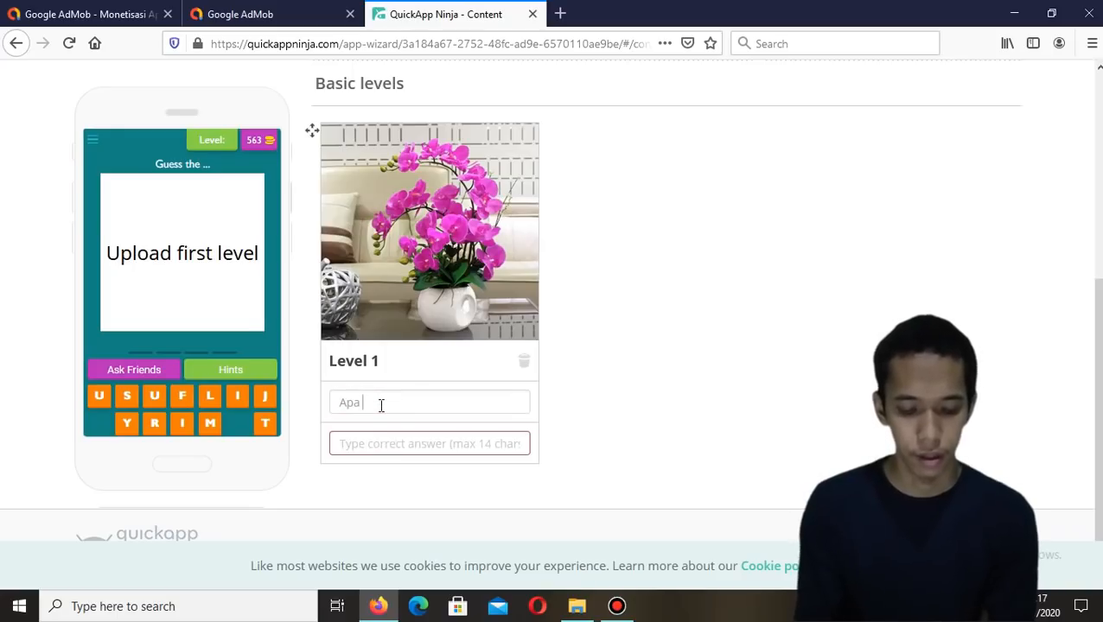
pyautogui.write(' Nama Bunga ini?')
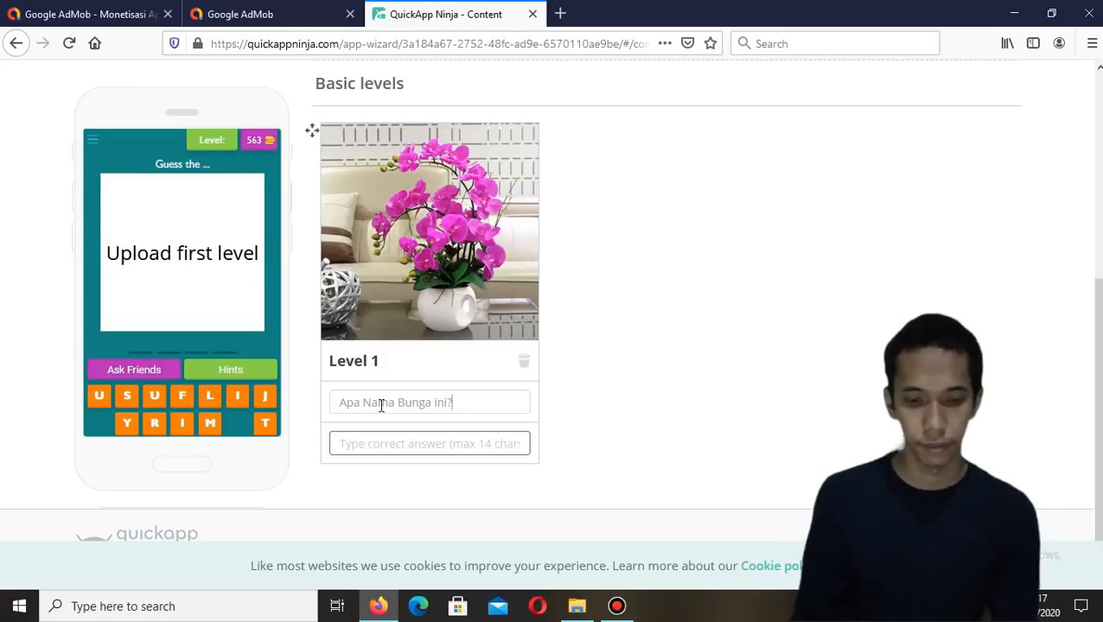
# Set the Level 1 answer to Anggrek, save it, and dismiss the congratulations message
pyautogui.click(442, 445)
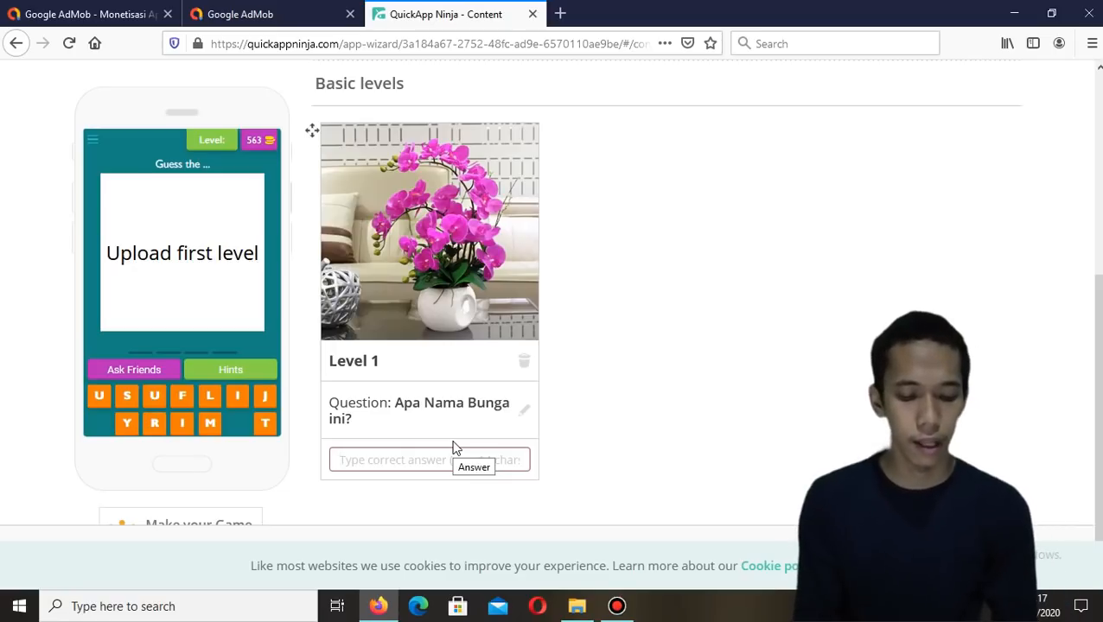
pyautogui.write('Bung')
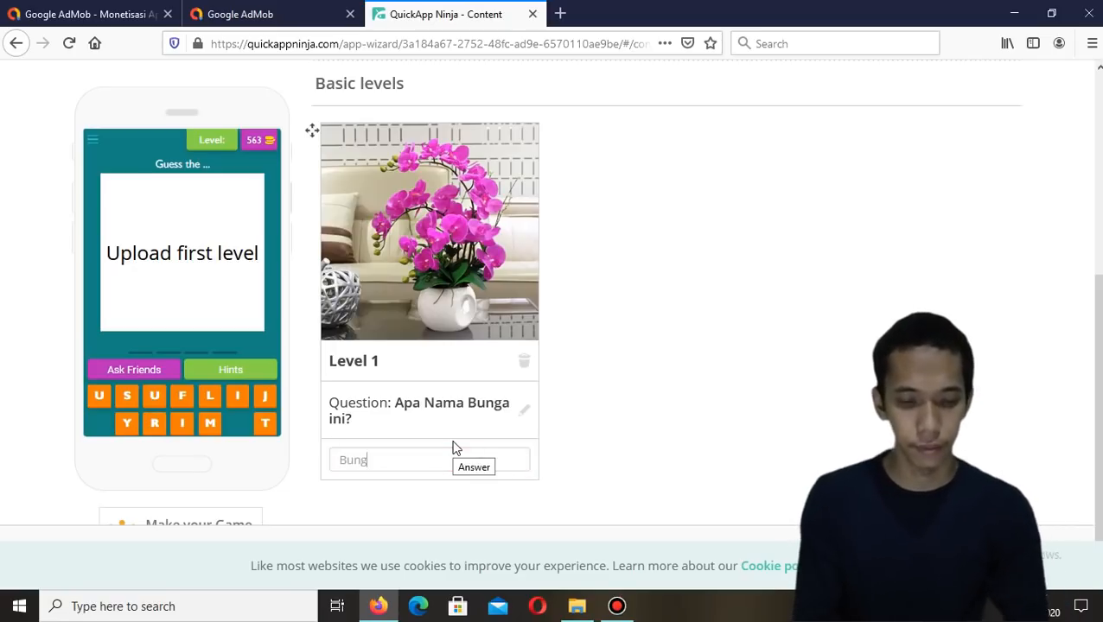
pyautogui.write('a')
pyautogui.press('BackSpace')
pyautogui.press('BackSpace')
pyautogui.press('BackSpace')
pyautogui.press('BackSpace')
pyautogui.press('BackSpace')
pyautogui.write('Anggrek')
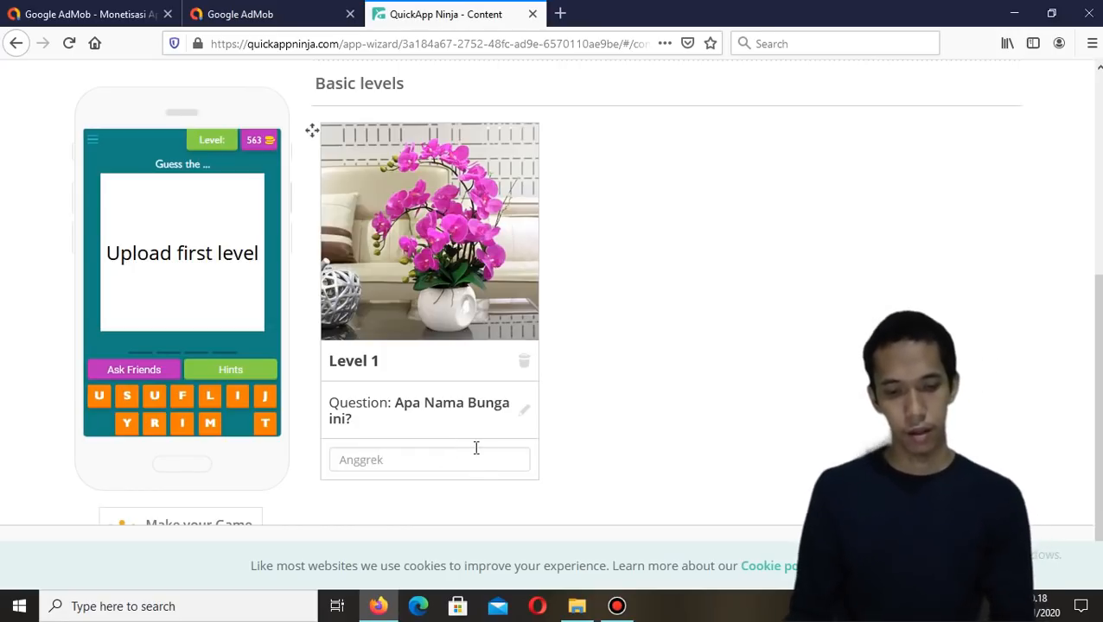
pyautogui.press('Return')
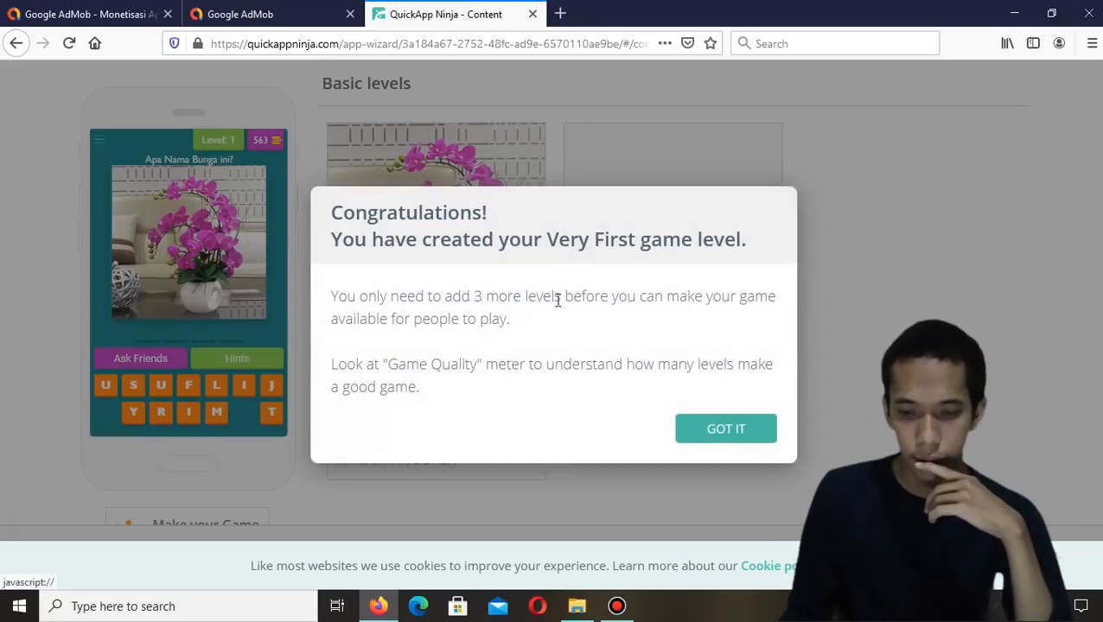
pyautogui.click(741, 437)
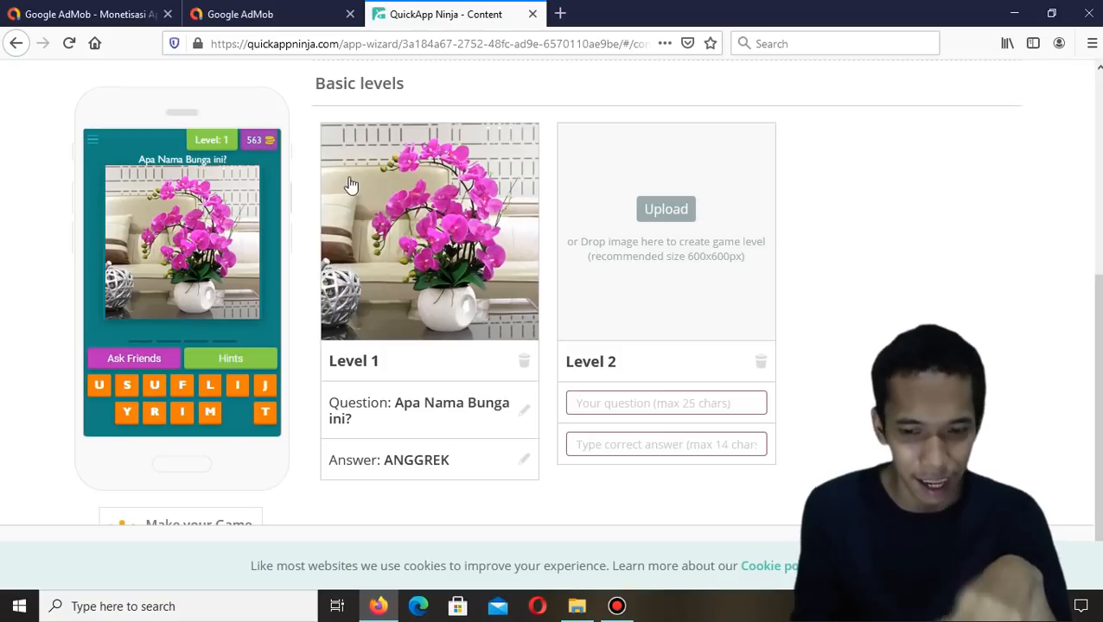
# Upload the Bunga Kadupul image as Level 2, enter and copy its question "Apa Nama Bunga ini?", and save it
pyautogui.click(676, 221)
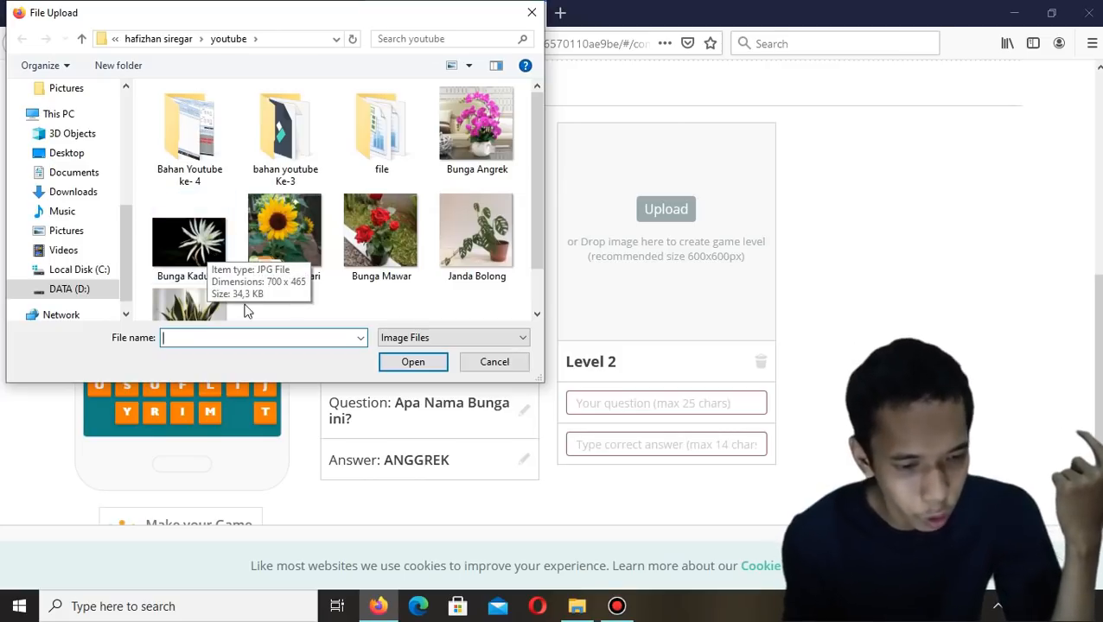
pyautogui.doubleClick(183, 246)
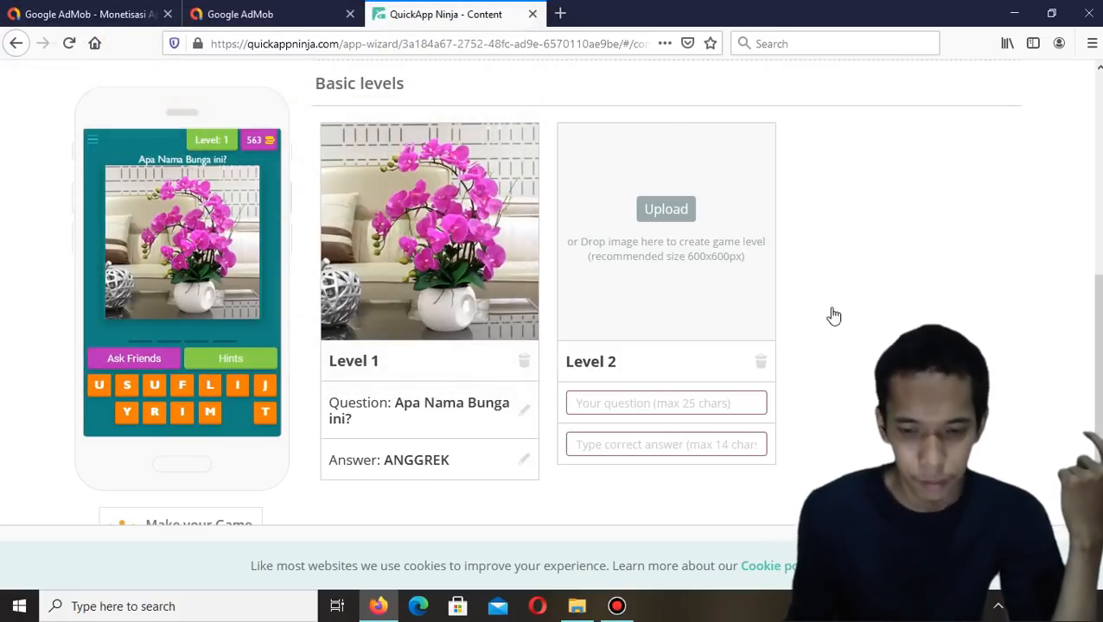
pyautogui.click(618, 401)
pyautogui.write('Apa Nama Bunga')
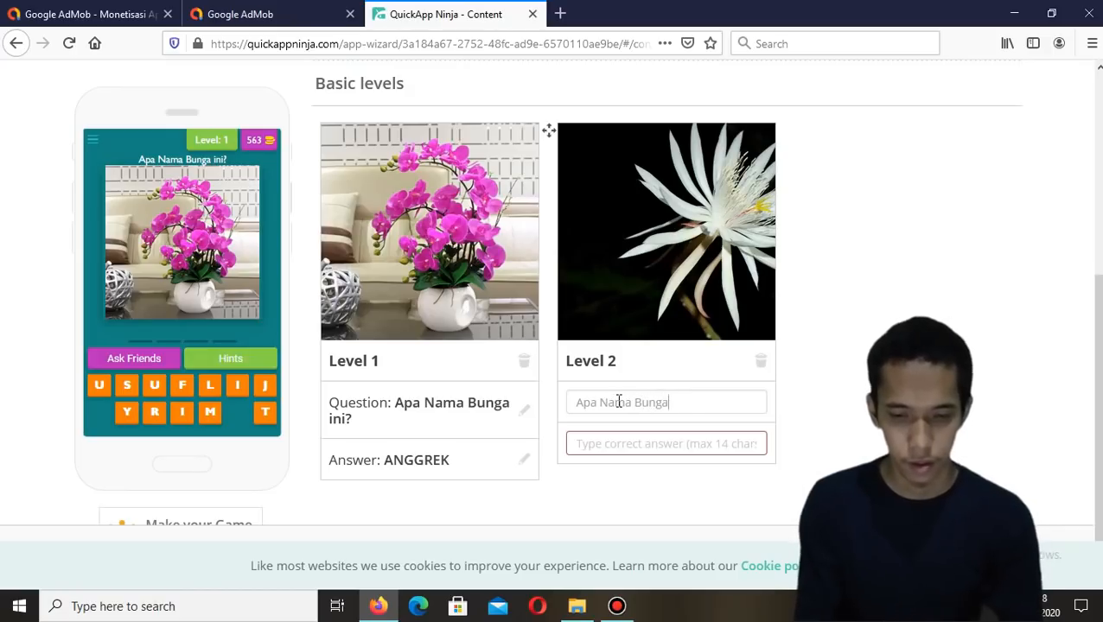
pyautogui.write('ini')
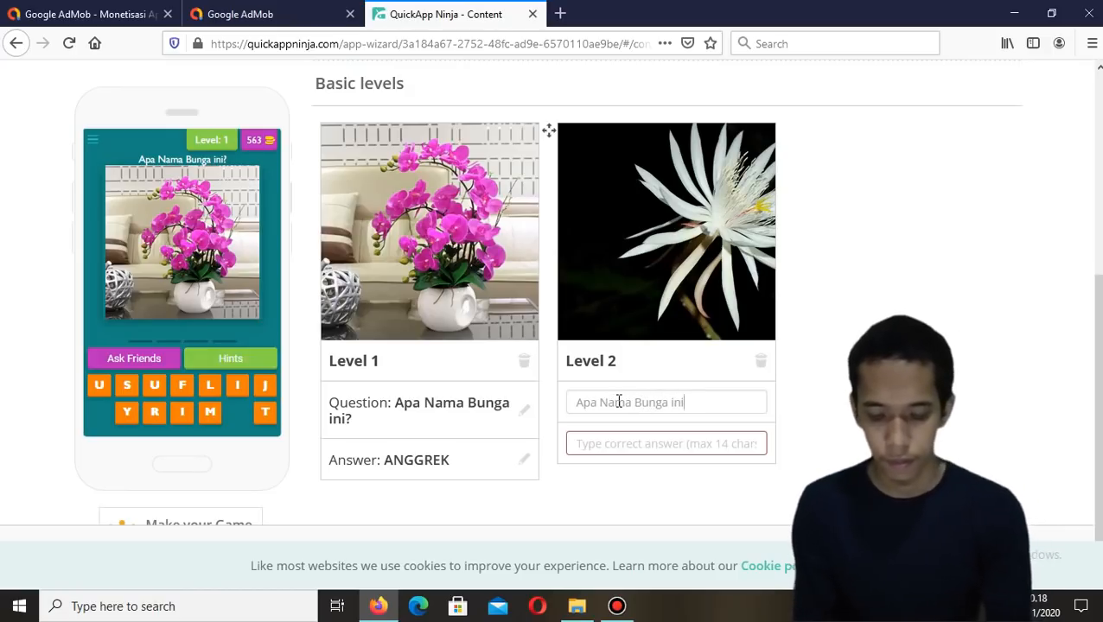
pyautogui.write('?')
pyautogui.moveTo(701, 405); pyautogui.dragTo(556, 418)
pyautogui.hotkey('ctrl', 'c')
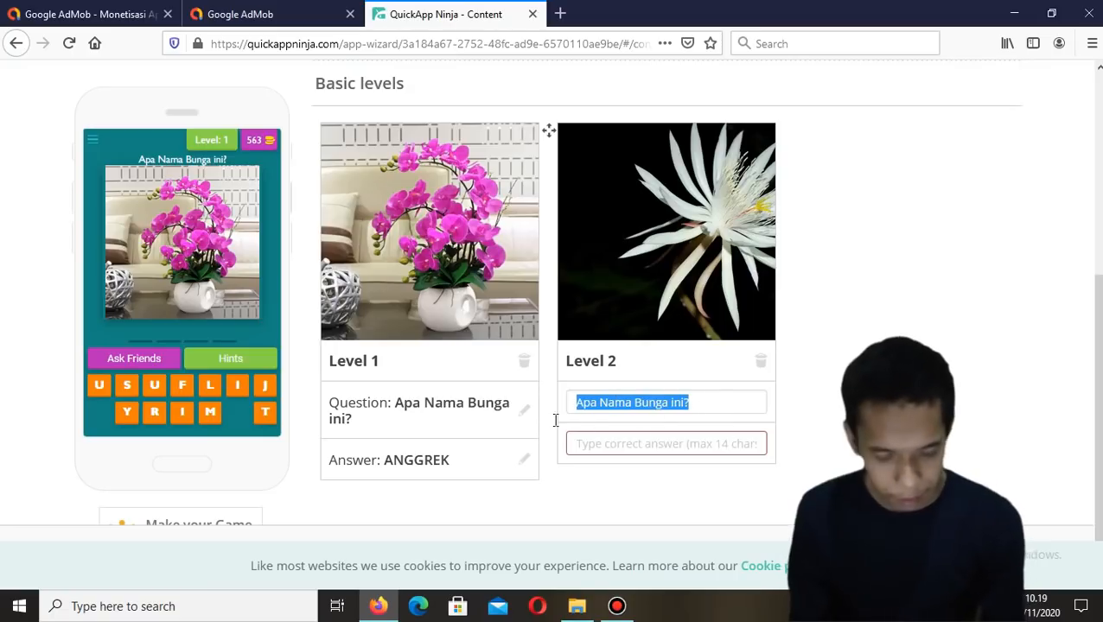
pyautogui.click(729, 400)
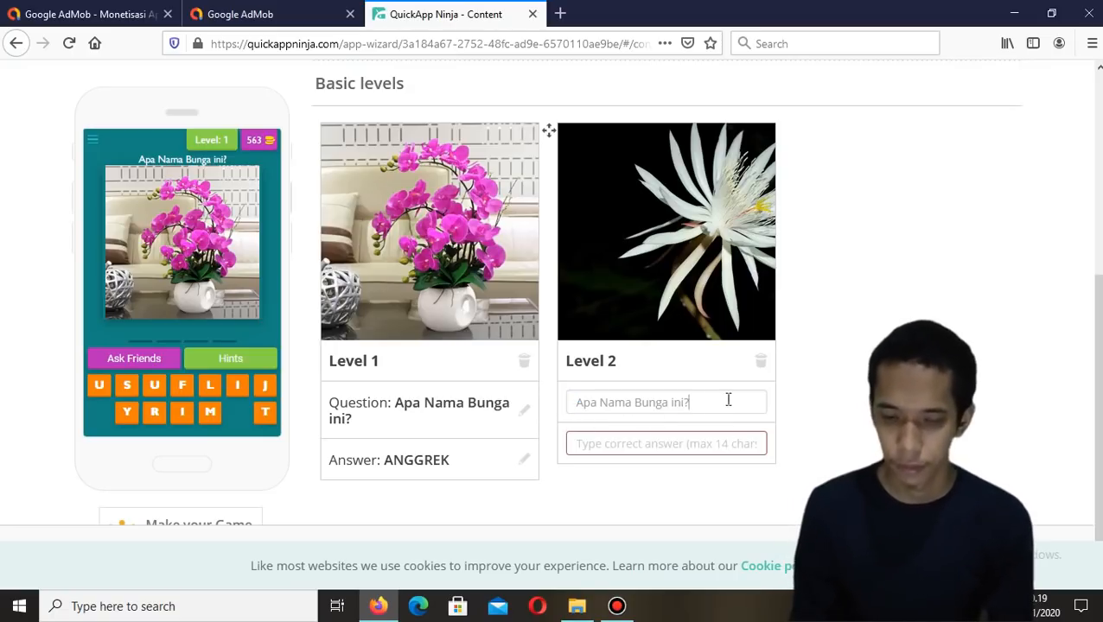
pyautogui.press('Return')
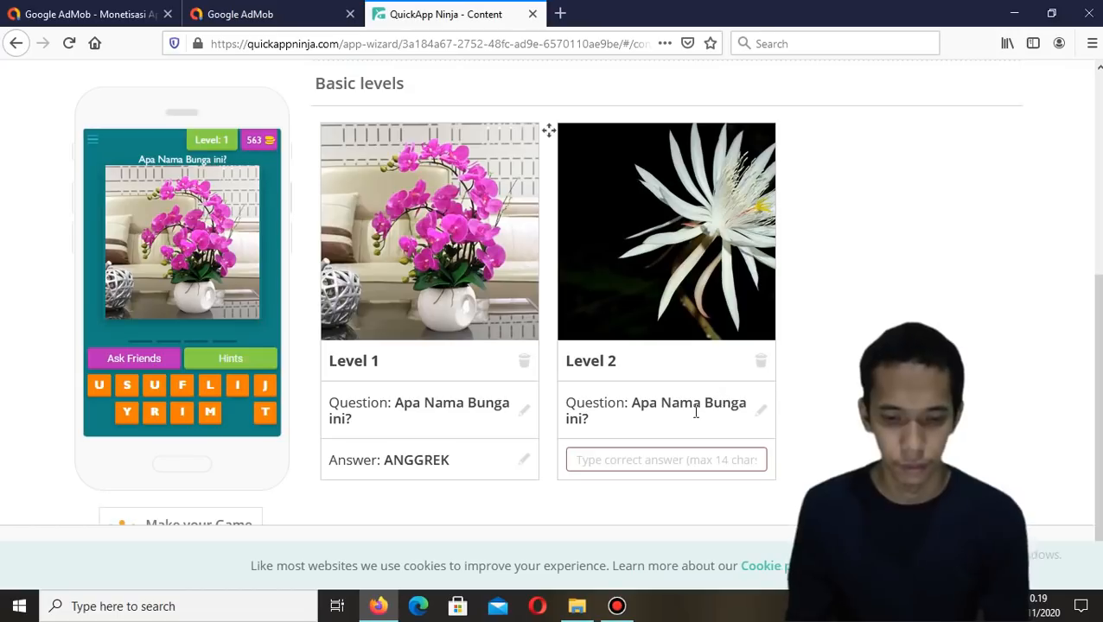
# Set the Level 2 answer to Kadupul
pyautogui.write('K')
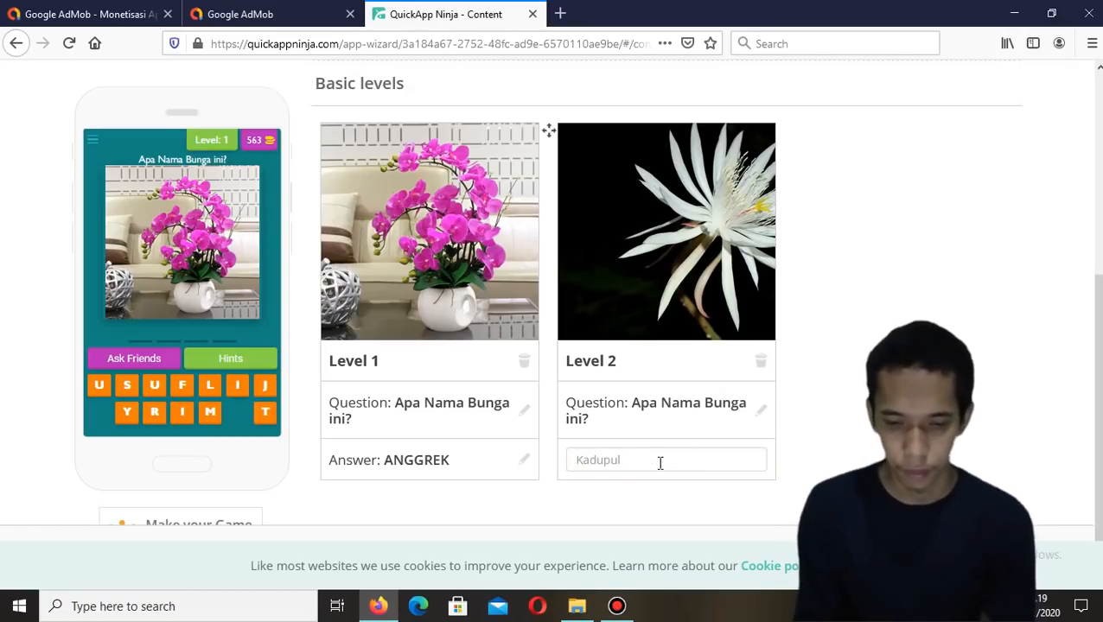
pyautogui.write('adupul')
pyautogui.press('Return')
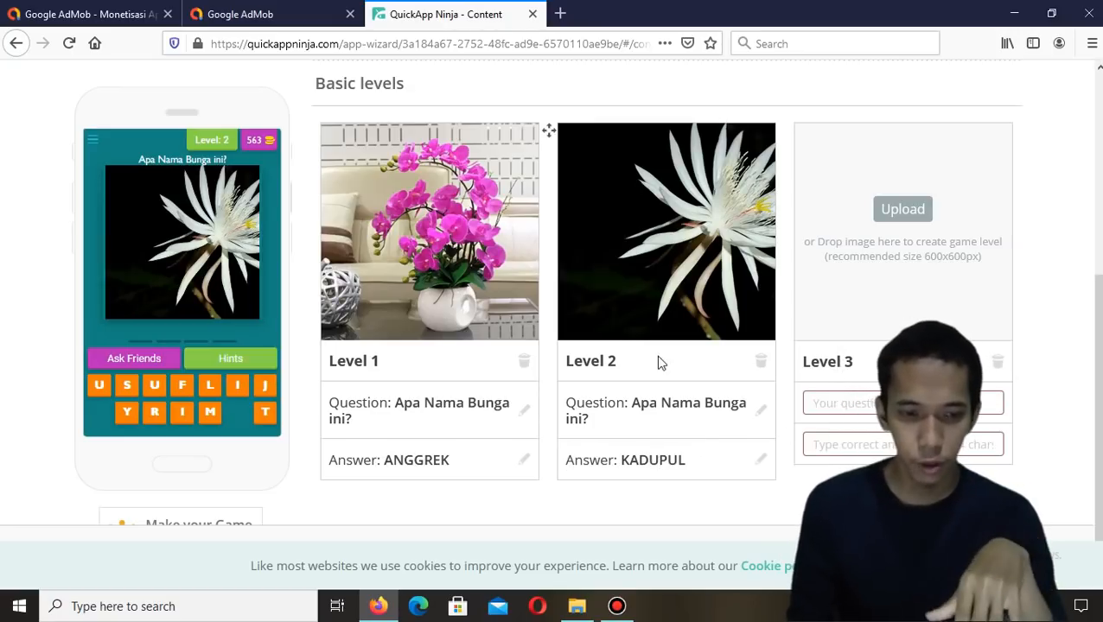
# Upload the Bunga Matahari image as Level 3 and set its answer to Matahari
pyautogui.click(906, 214)
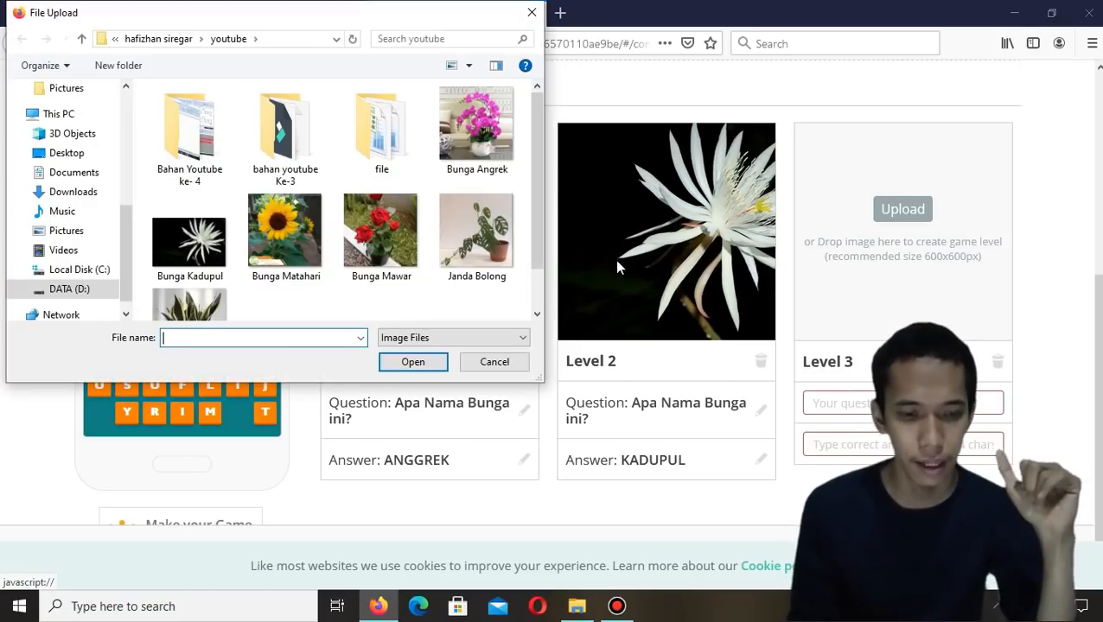
pyautogui.doubleClick(298, 259)
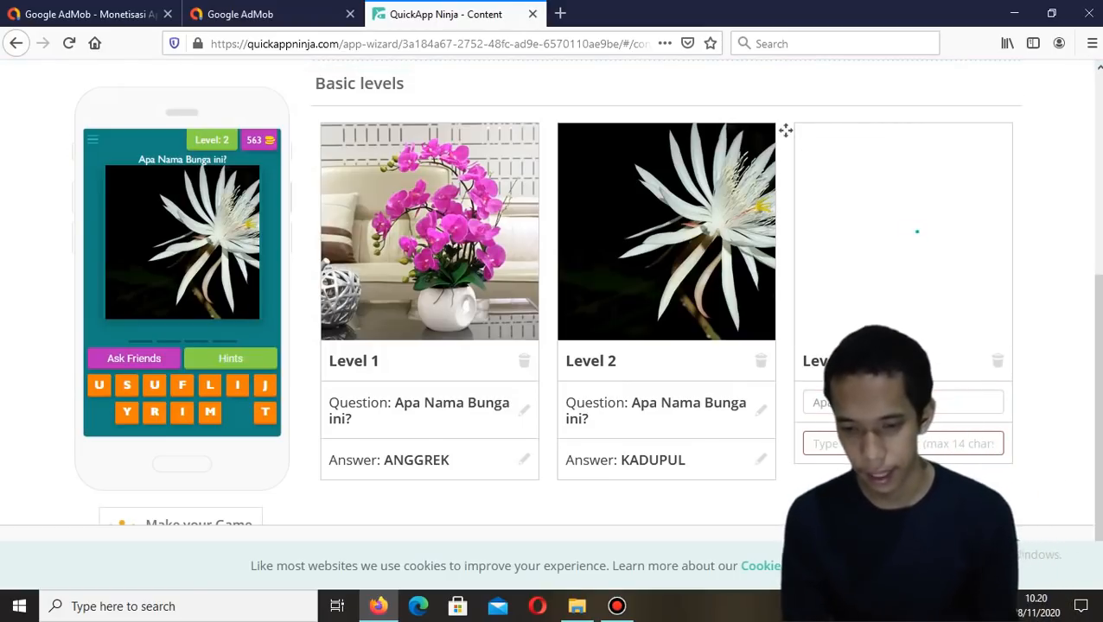
pyautogui.click(921, 448)
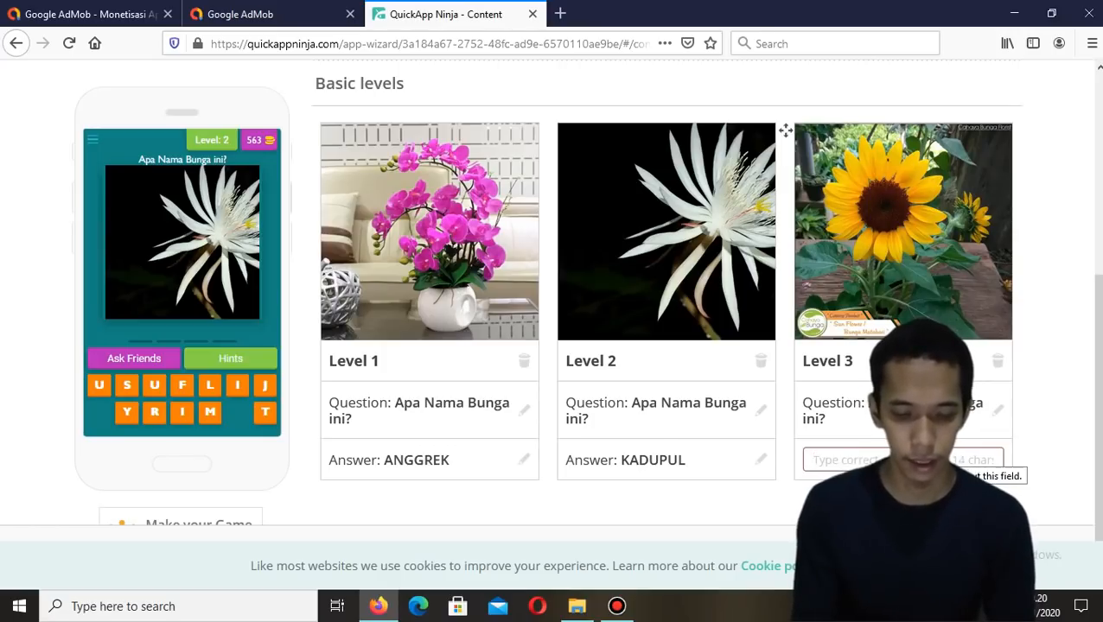
pyautogui.write('matahar')
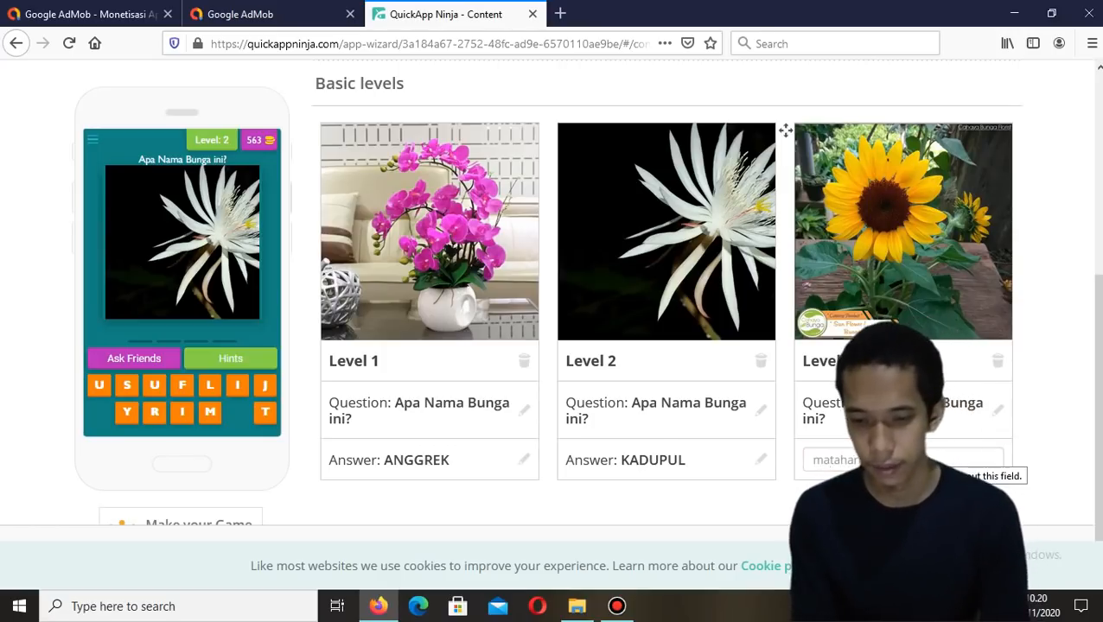
pyautogui.write('i')
pyautogui.press('Return')
# Upload the Bunga Mawar image as Level 4, paste the same question, and set its answer to Mawar
pyautogui.scroll(-2, 426, 371)
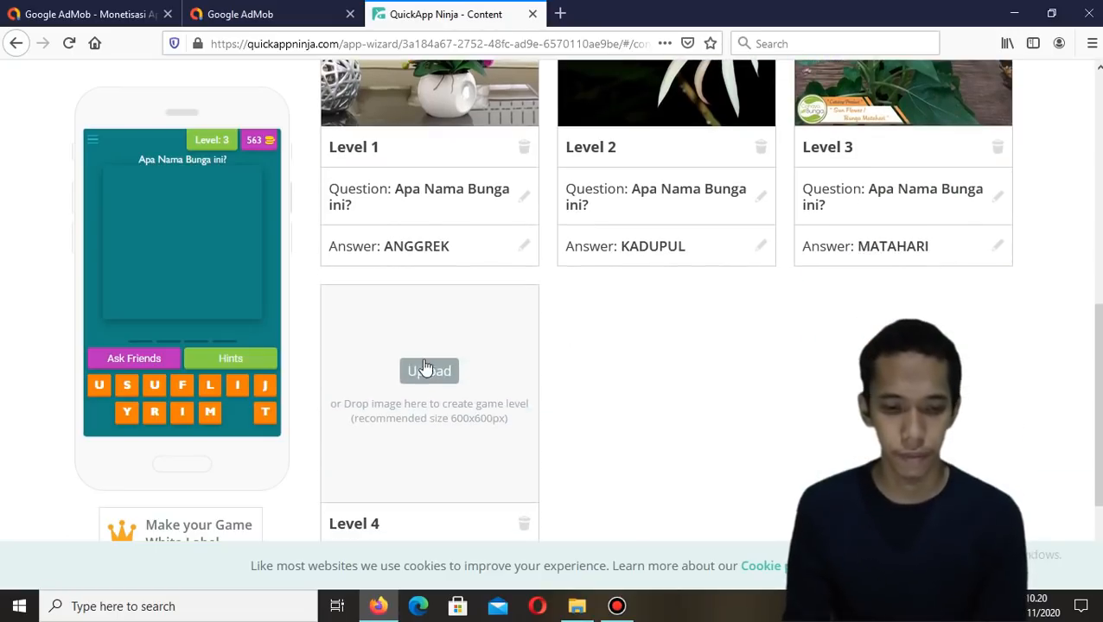
pyautogui.click(424, 371)
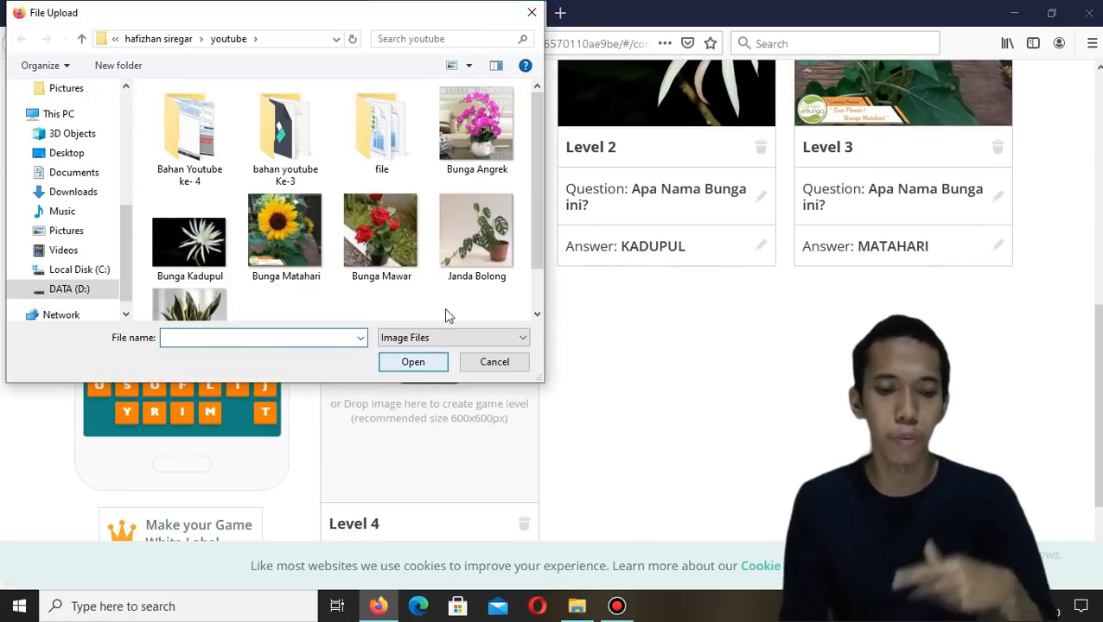
pyautogui.doubleClick(400, 248)
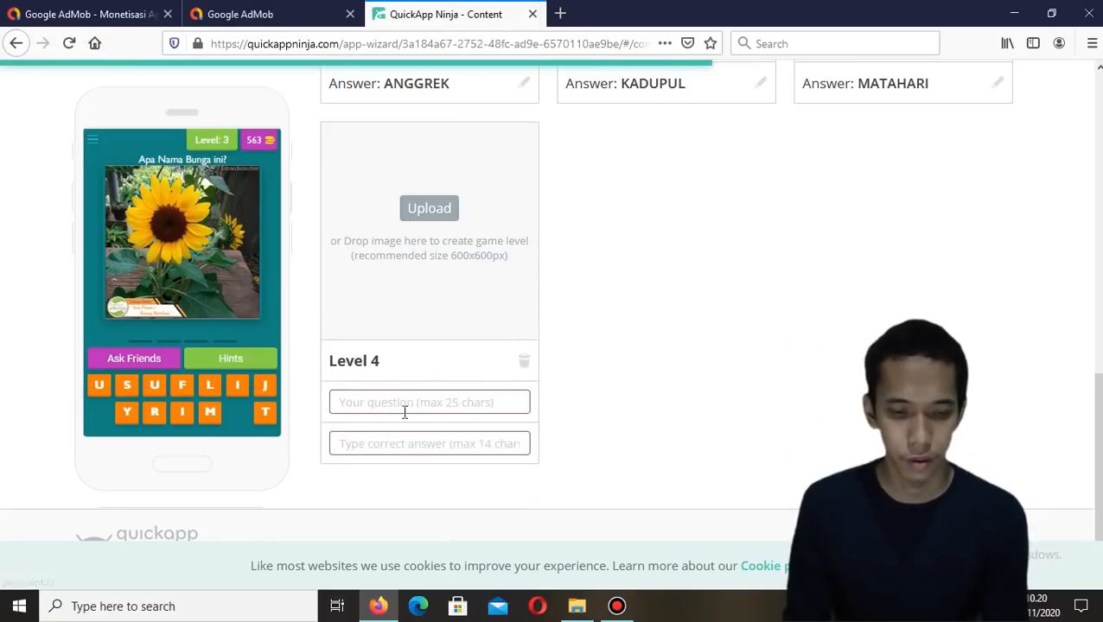
pyautogui.hotkey('ctrl', 'v')
pyautogui.click(409, 444)
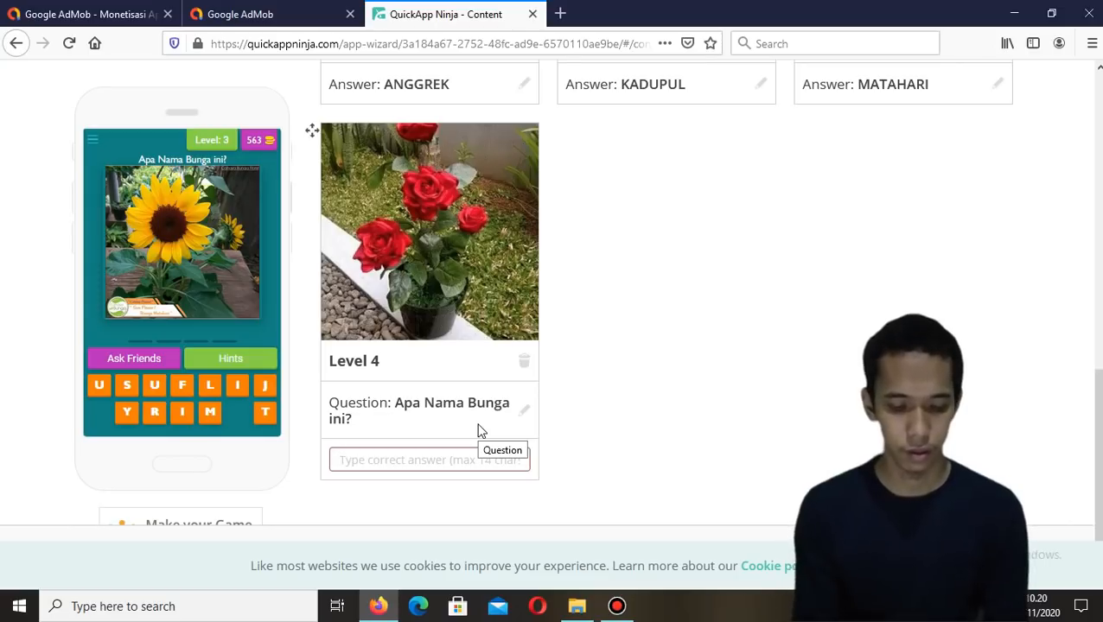
pyautogui.write('Mawar')
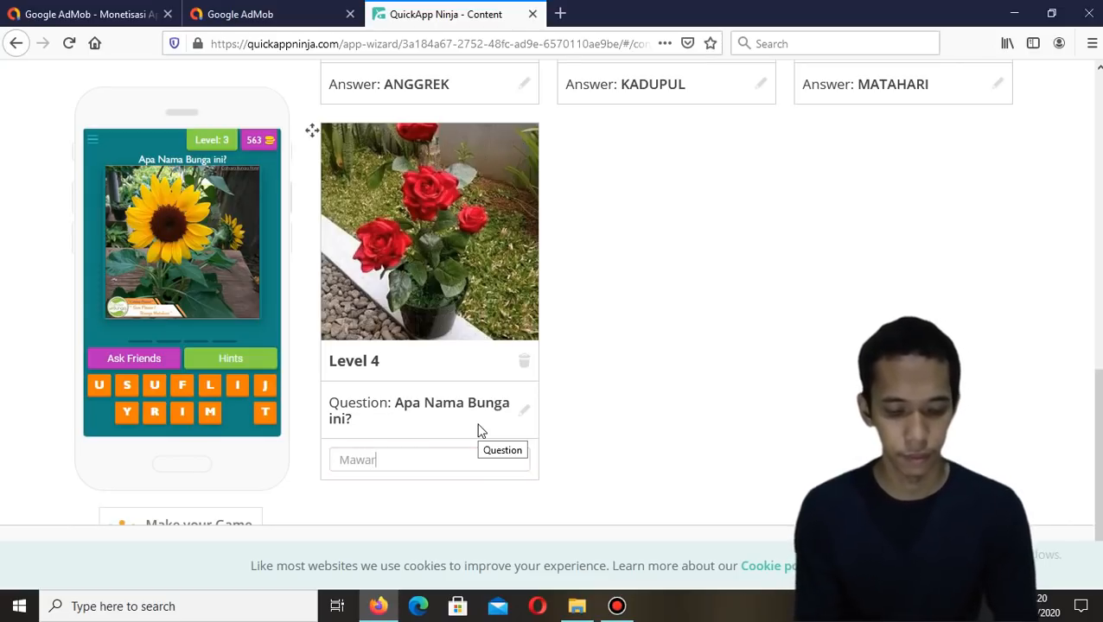
pyautogui.press('Return')
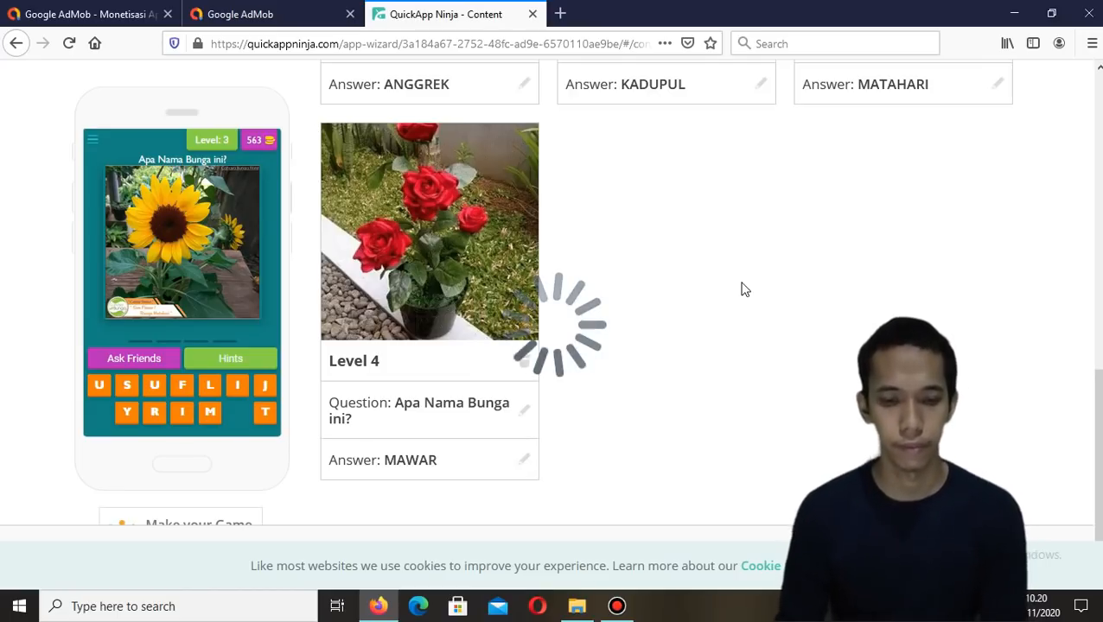
# Choose to continue adding more levels instead of generating the game
pyautogui.scroll(3, 742, 290)
pyautogui.scroll(-3, 741, 290)
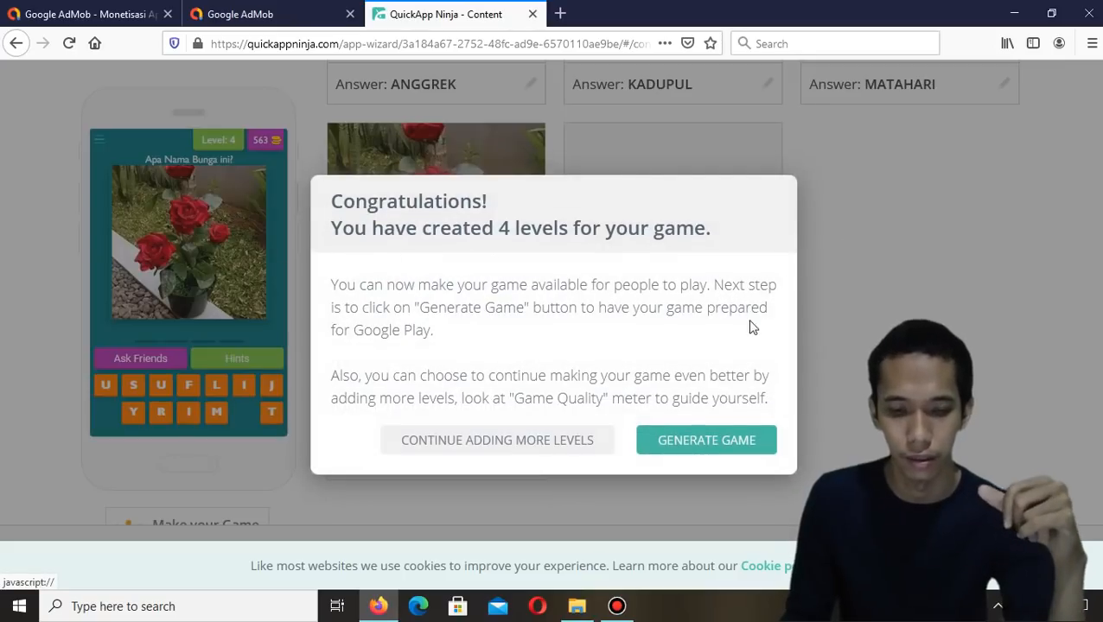
pyautogui.click(569, 446)
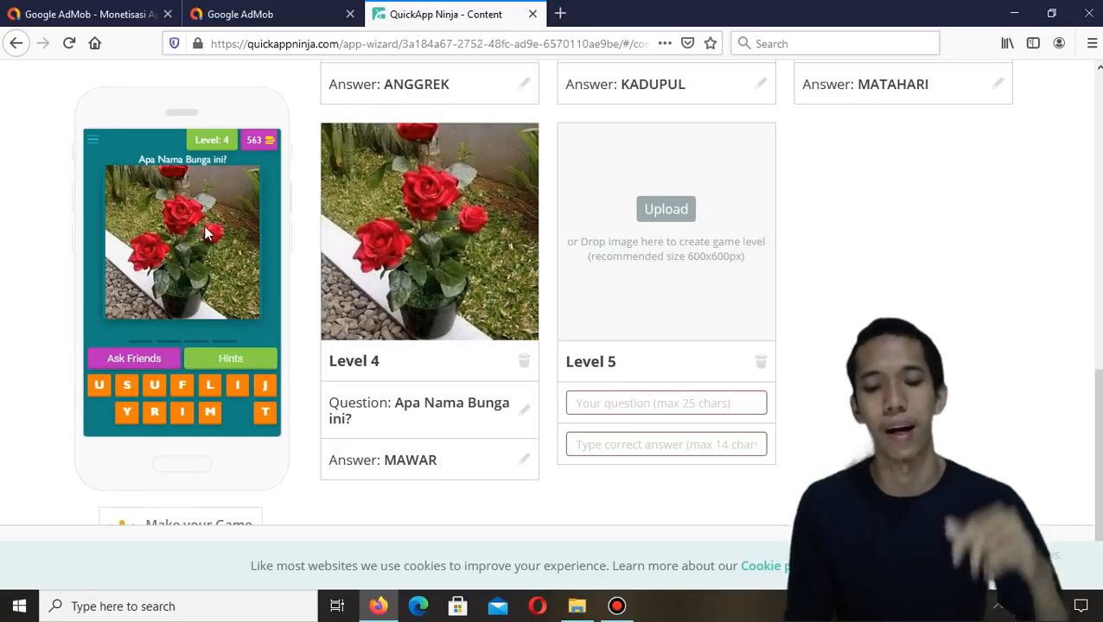
# Upload the Janda Bolong image as Level 5 and paste the question "Apa Nama Bunga ini?"
pyautogui.click(663, 214)
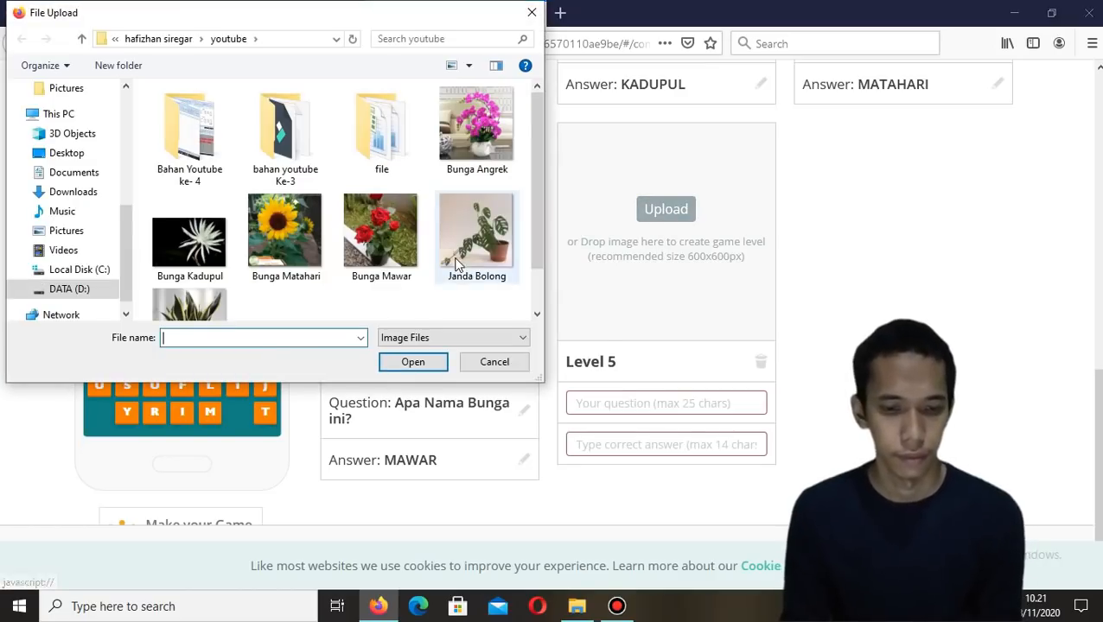
pyautogui.scroll(-1, 483, 247)
pyautogui.doubleClick(486, 212)
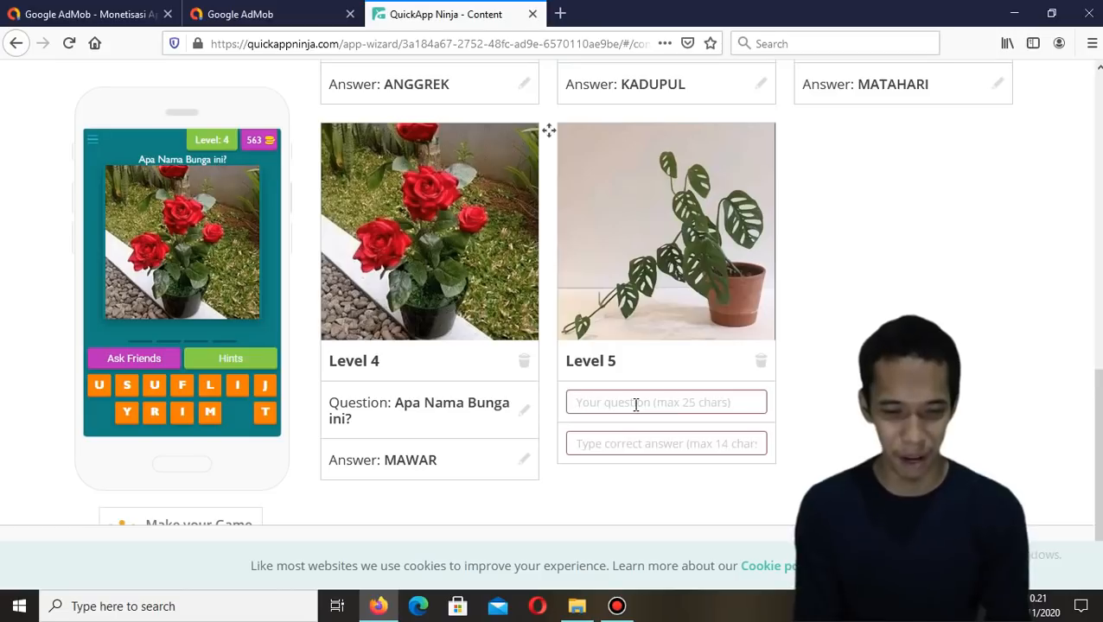
pyautogui.write('Apa Nama Bunga ini?')
pyautogui.press('Return')
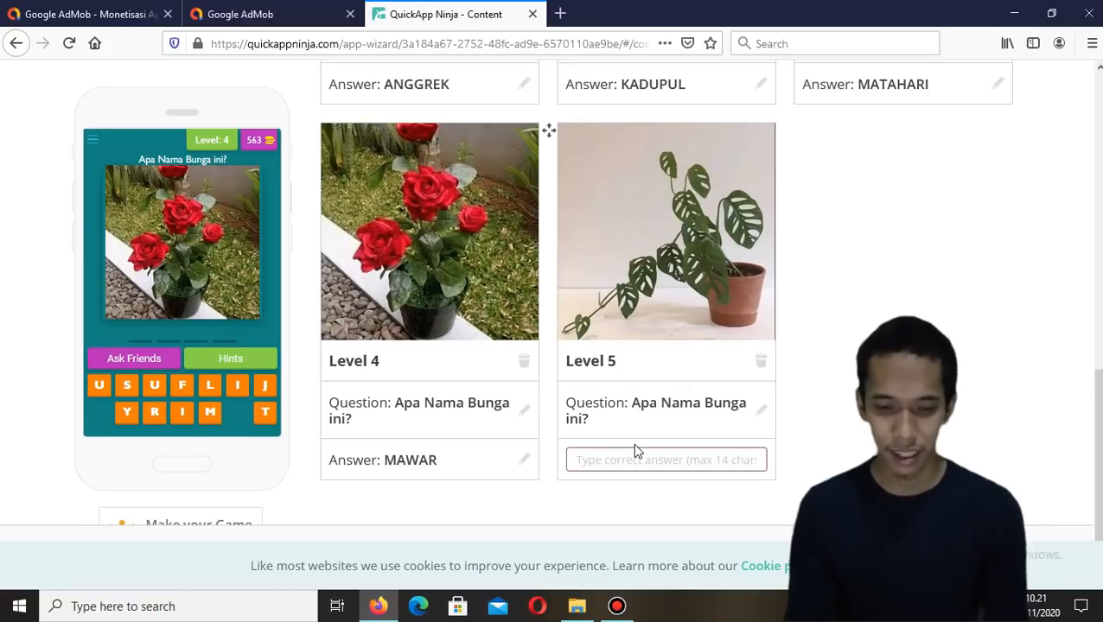
# Set Level 5's answer to Janda Bolong
pyautogui.write('Janda Bolong')
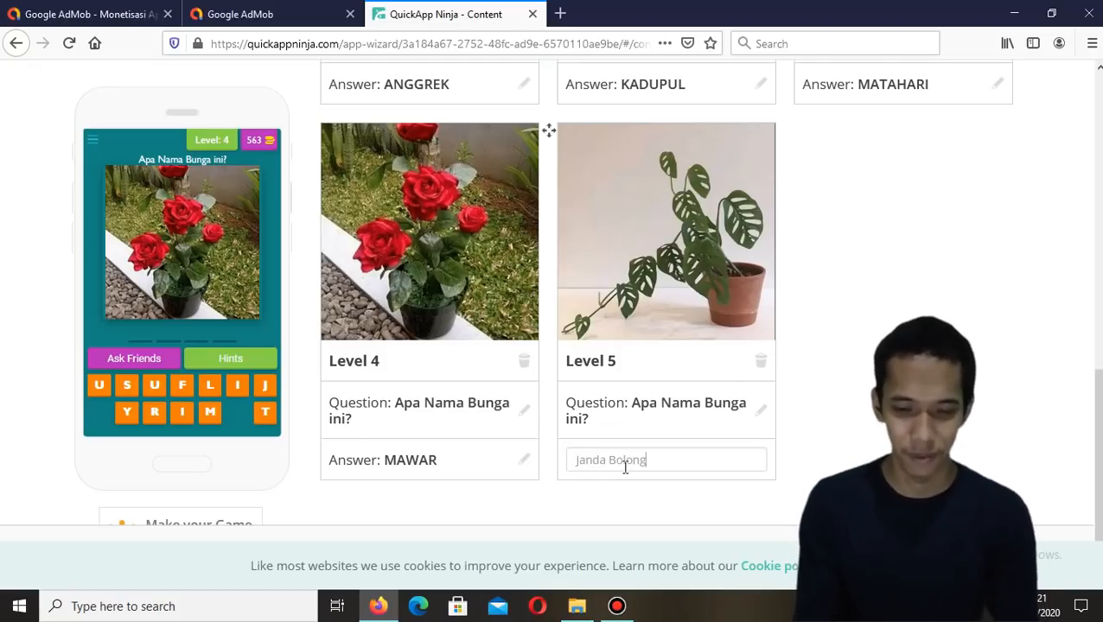
pyautogui.press('Return')
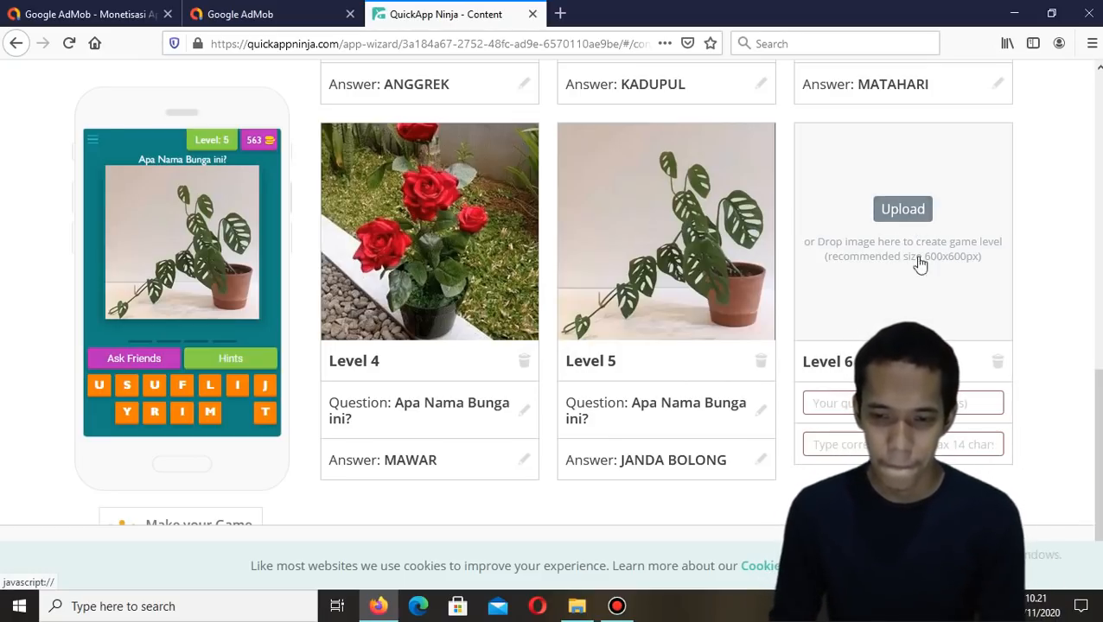
# Upload the Lidah Mertua image as Level 6 and set its answer to Lidah Mertua
pyautogui.click(899, 213)
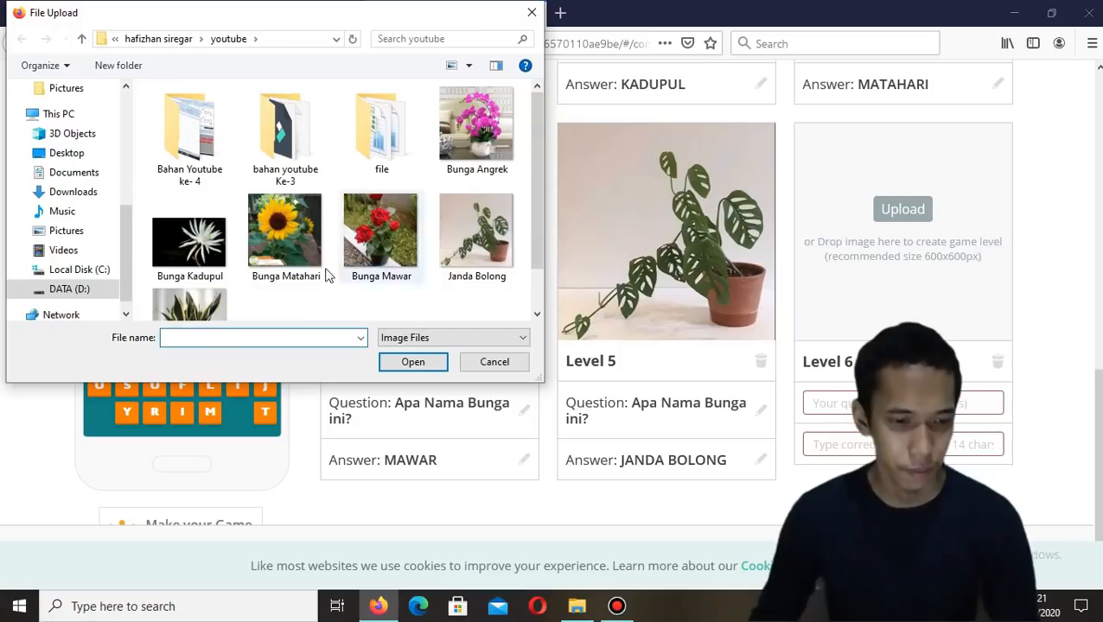
pyautogui.scroll(-1, 345, 273)
pyautogui.doubleClick(190, 273)
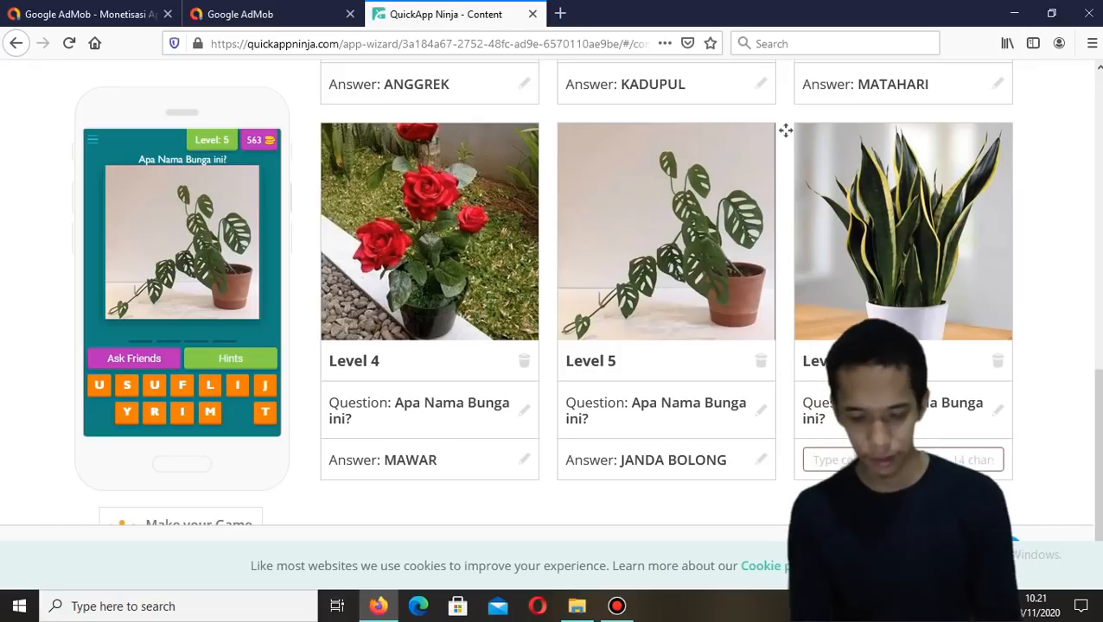
pyautogui.write('h mer')
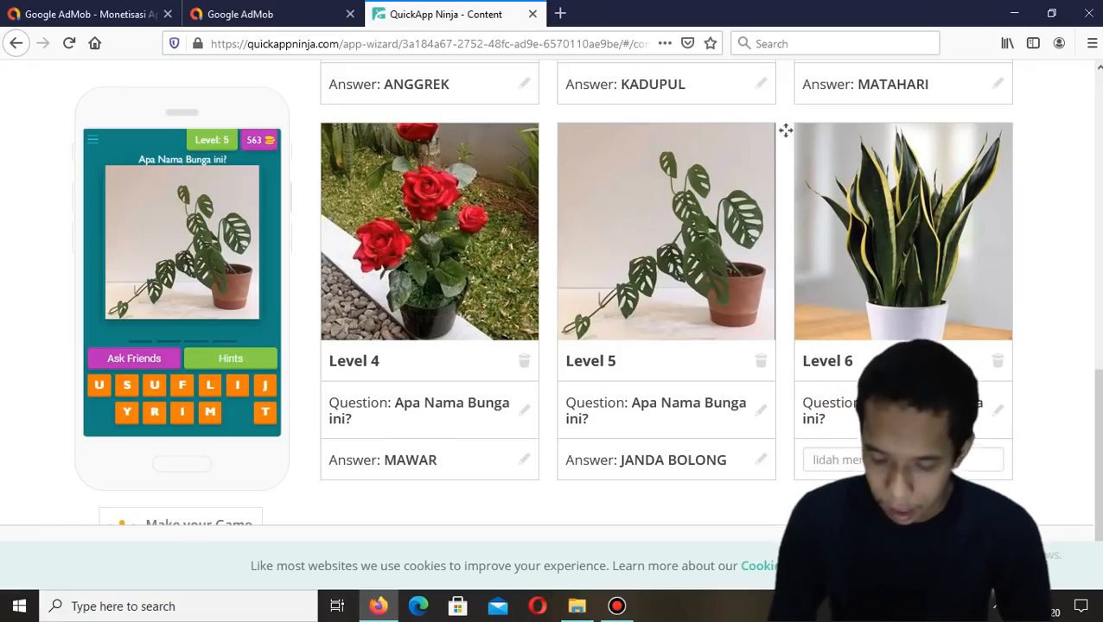
pyautogui.press('Return')
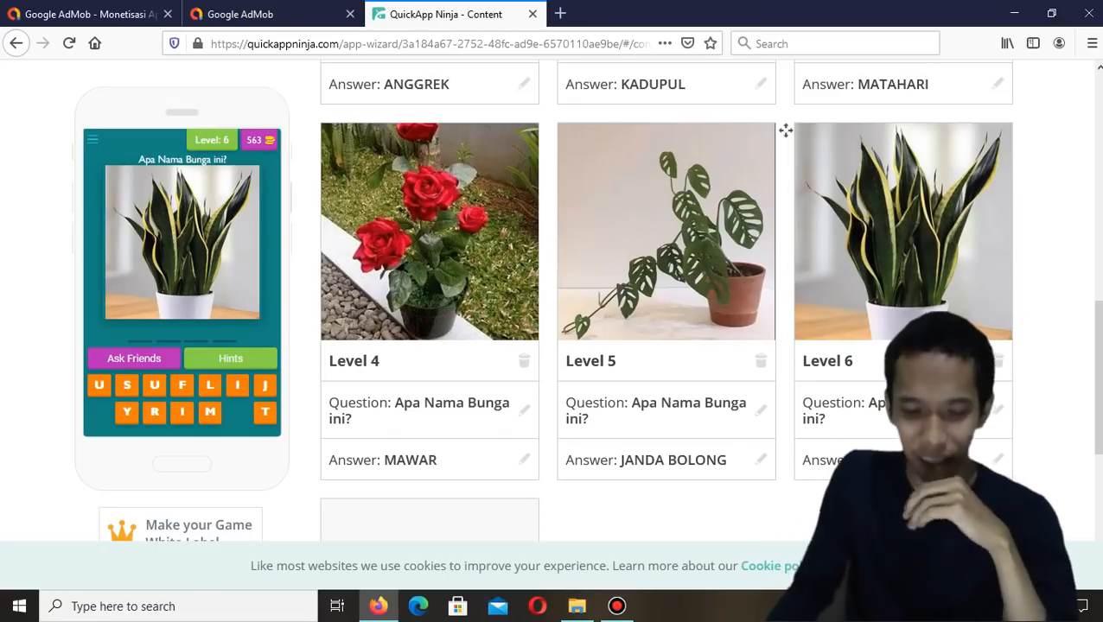
# Review all six levels with their questions and answers
pyautogui.scroll(-1, 813, 328)
pyautogui.scroll(6, 812, 328)
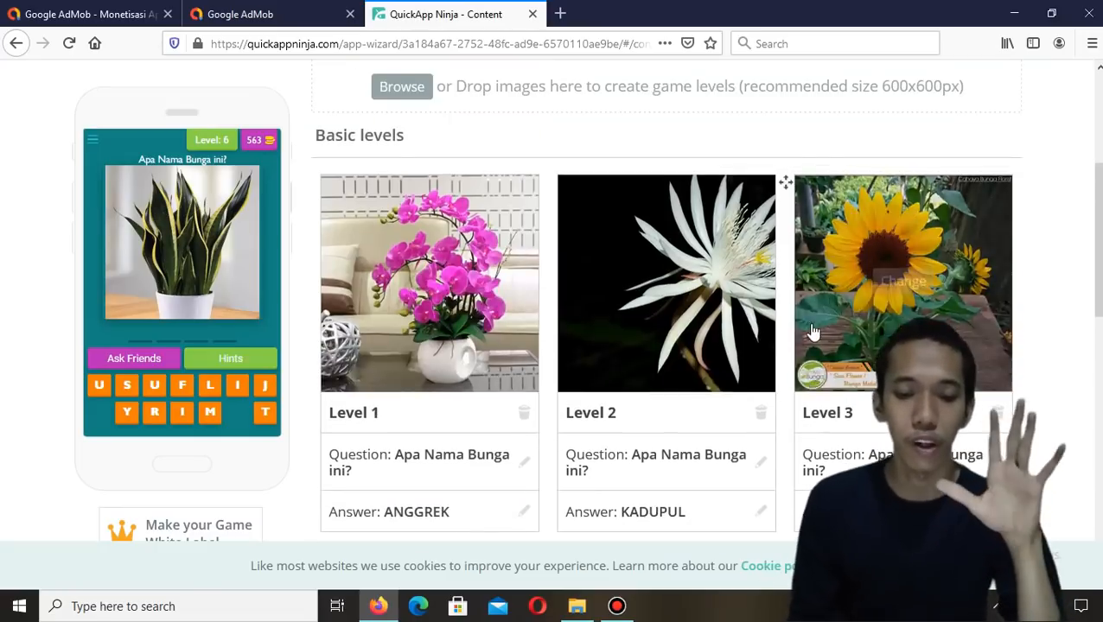
pyautogui.scroll(-5, 812, 330)
pyautogui.scroll(3, 812, 331)
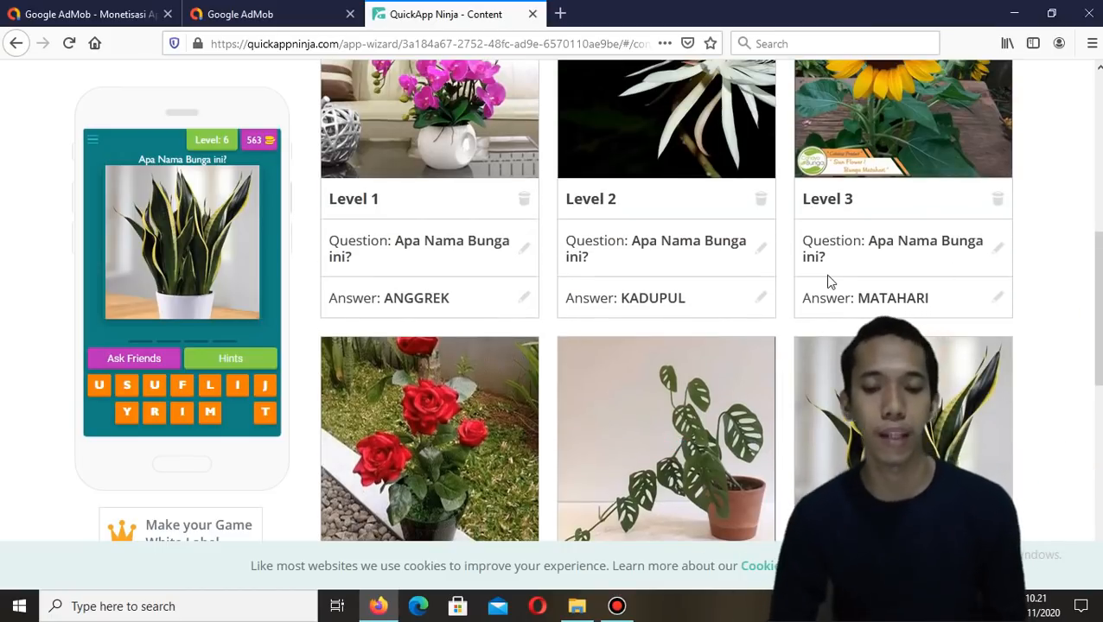
pyautogui.scroll(4, 666, 273)
pyautogui.scroll(-7, 666, 273)
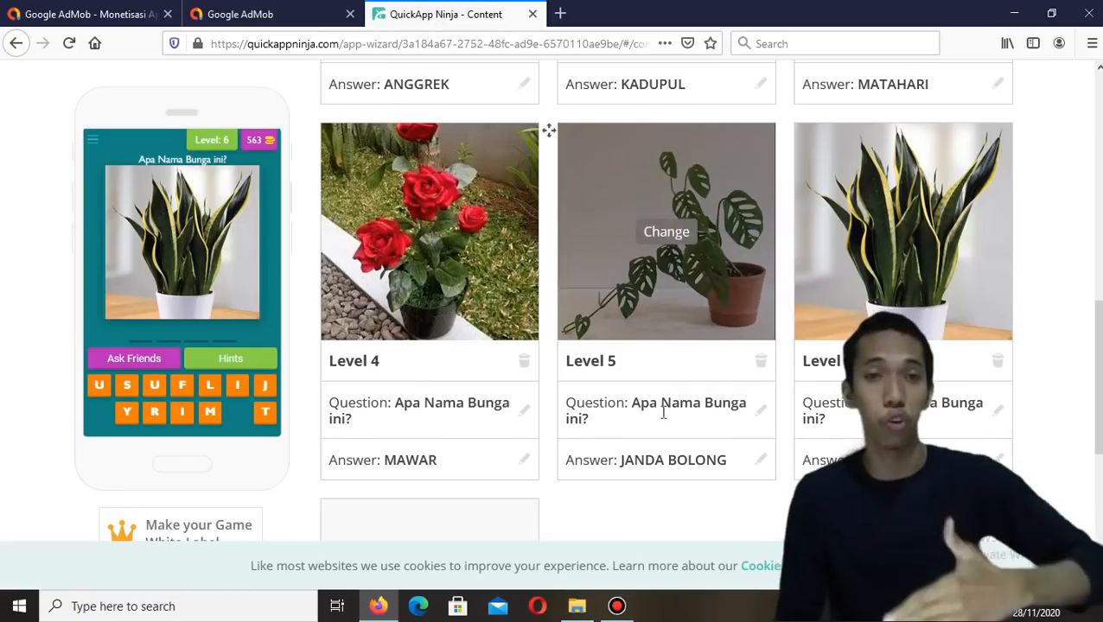
pyautogui.scroll(4, 665, 404)
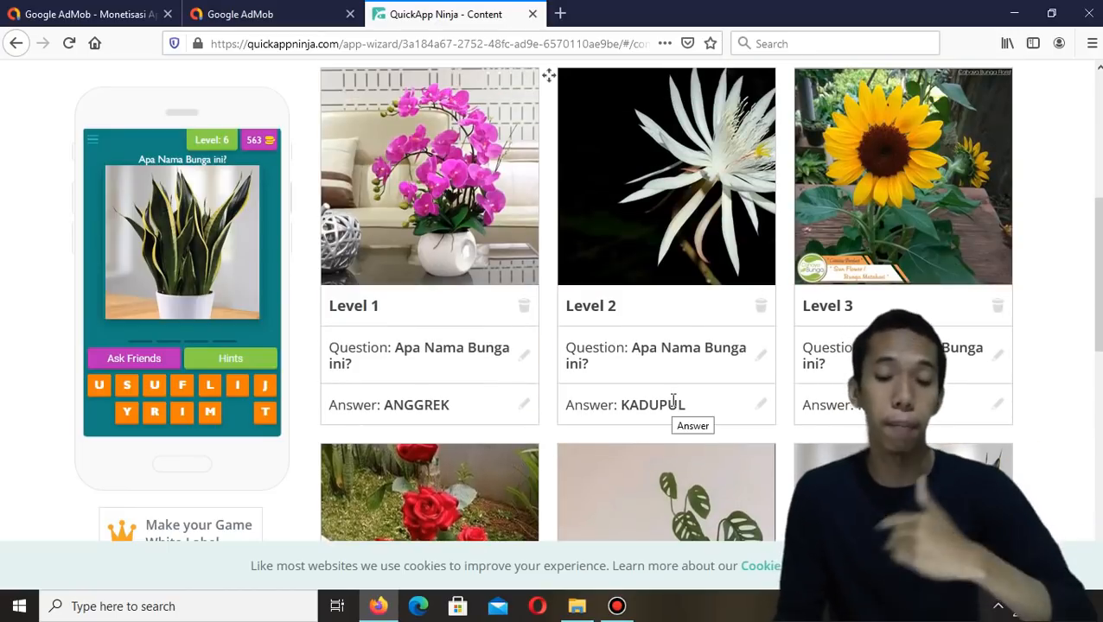
pyautogui.scroll(-2, 673, 400)
pyautogui.scroll(-1, 672, 400)
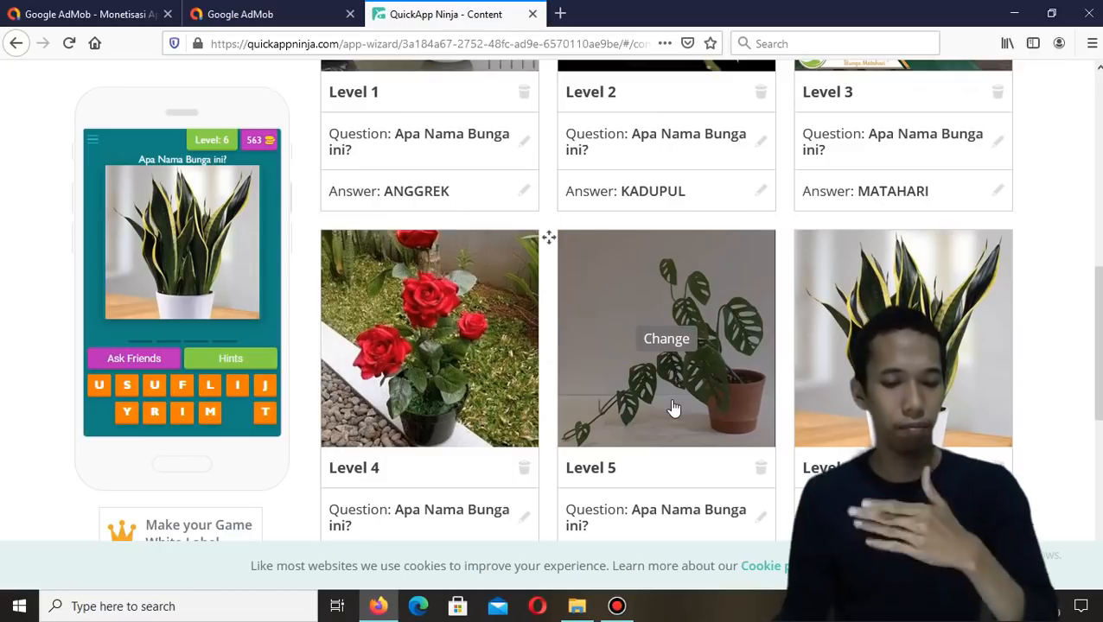
pyautogui.scroll(-3, 673, 408)
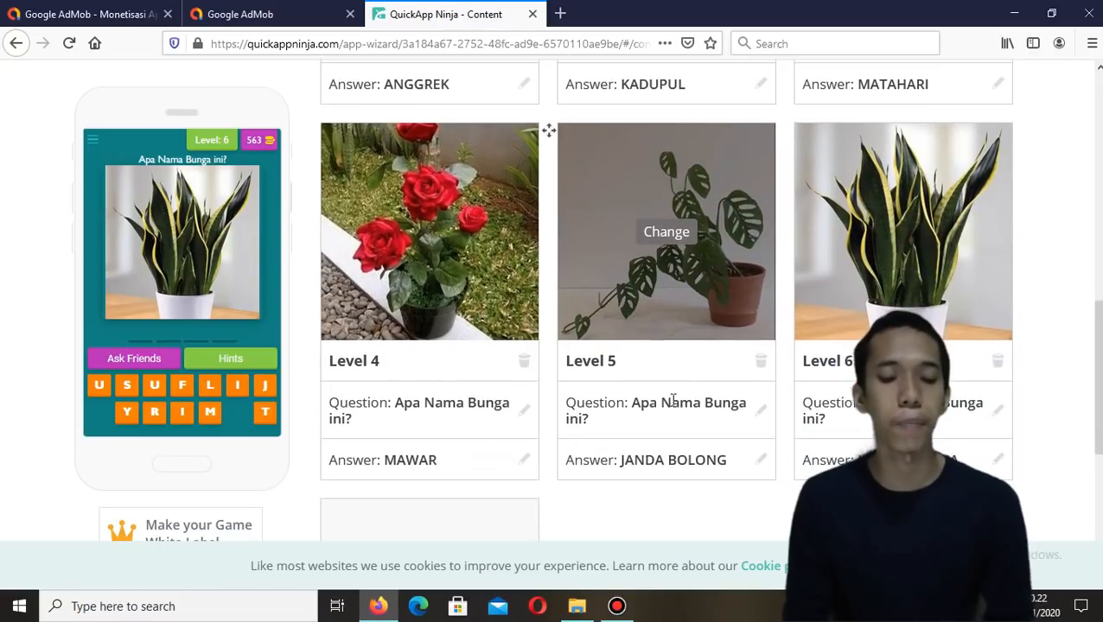
pyautogui.scroll(4, 671, 400)
pyautogui.scroll(4, 673, 406)
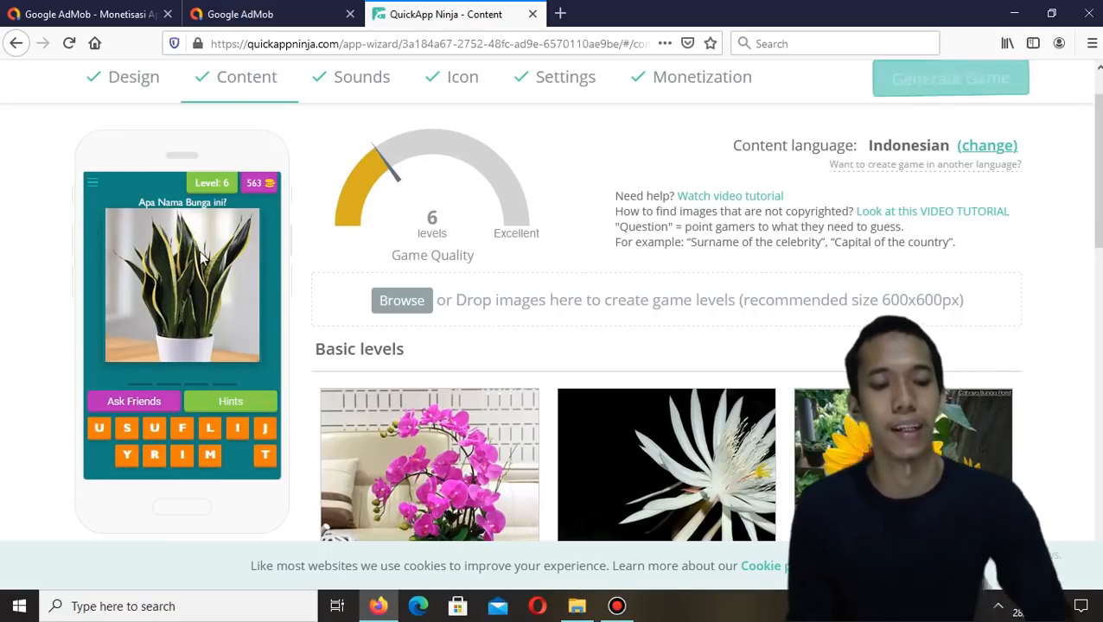
pyautogui.scroll(-10, 506, 275)
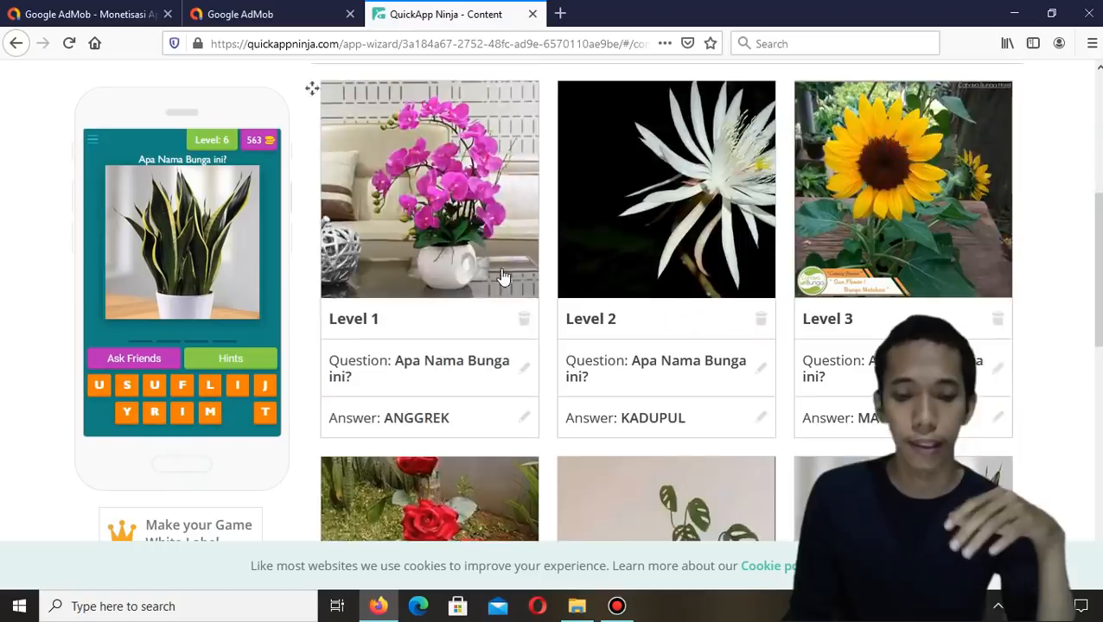
pyautogui.scroll(10, 503, 276)
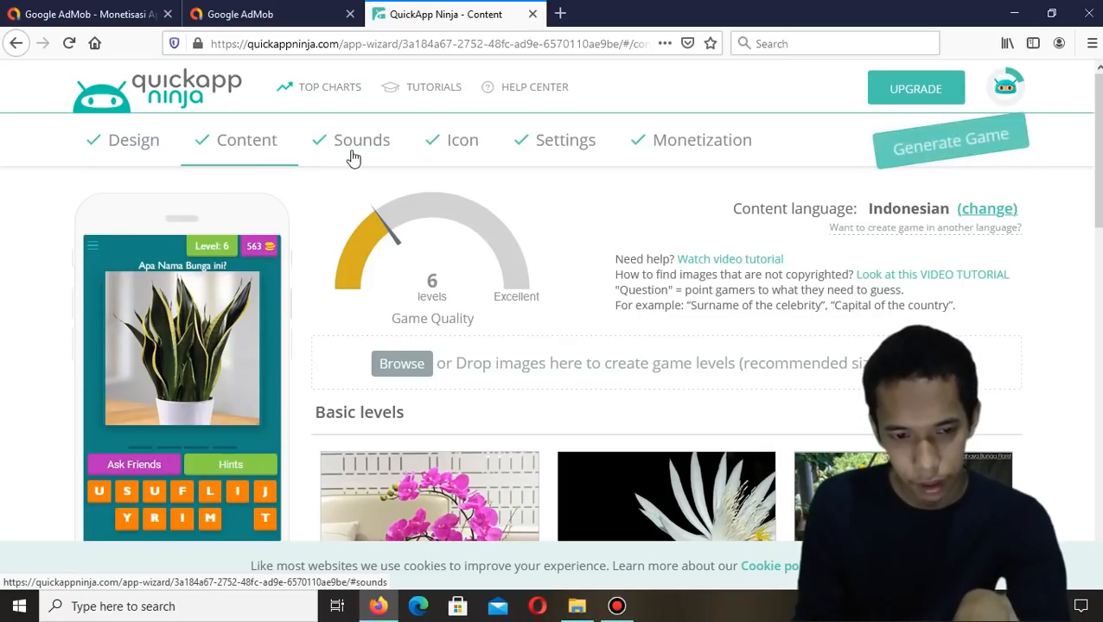
# Apply Theme #1 to the game design
pyautogui.click(105, 147)
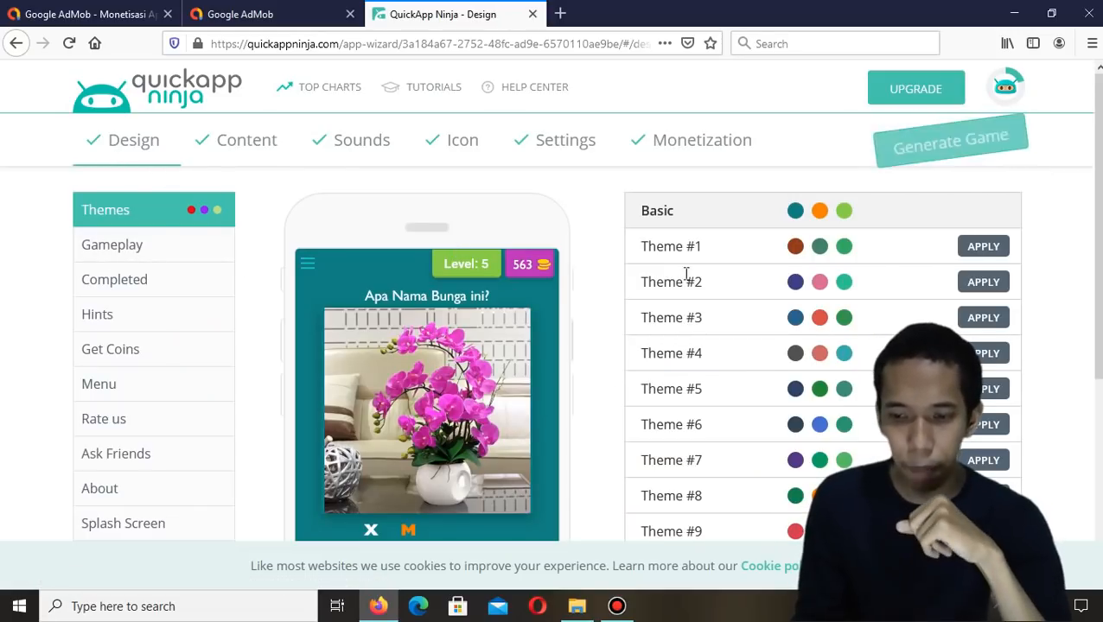
pyautogui.scroll(-2, 890, 235)
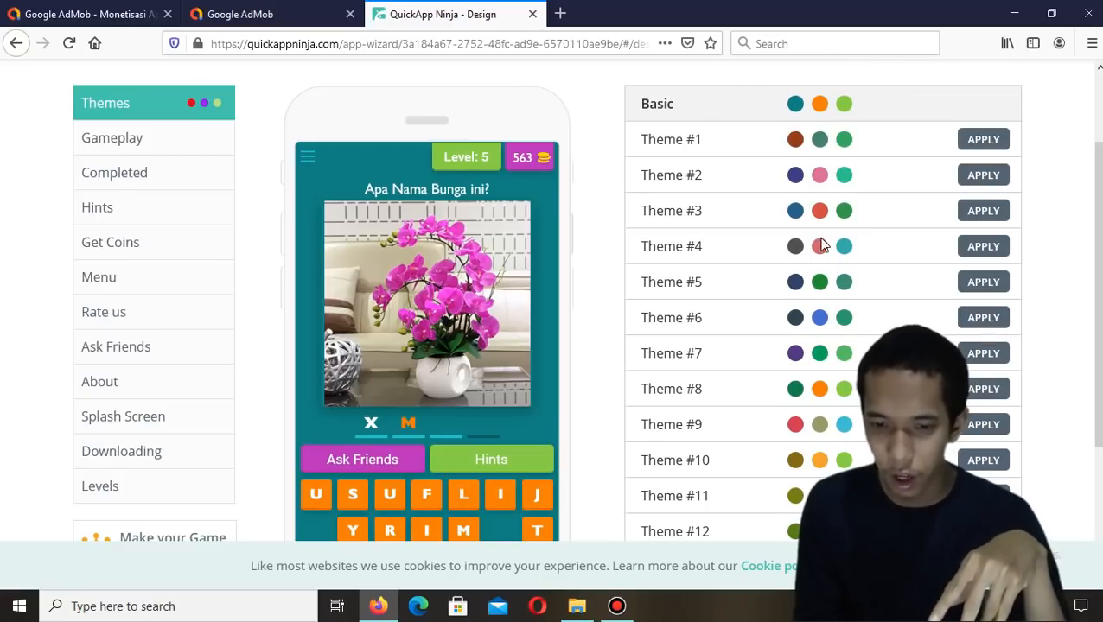
pyautogui.click(982, 140)
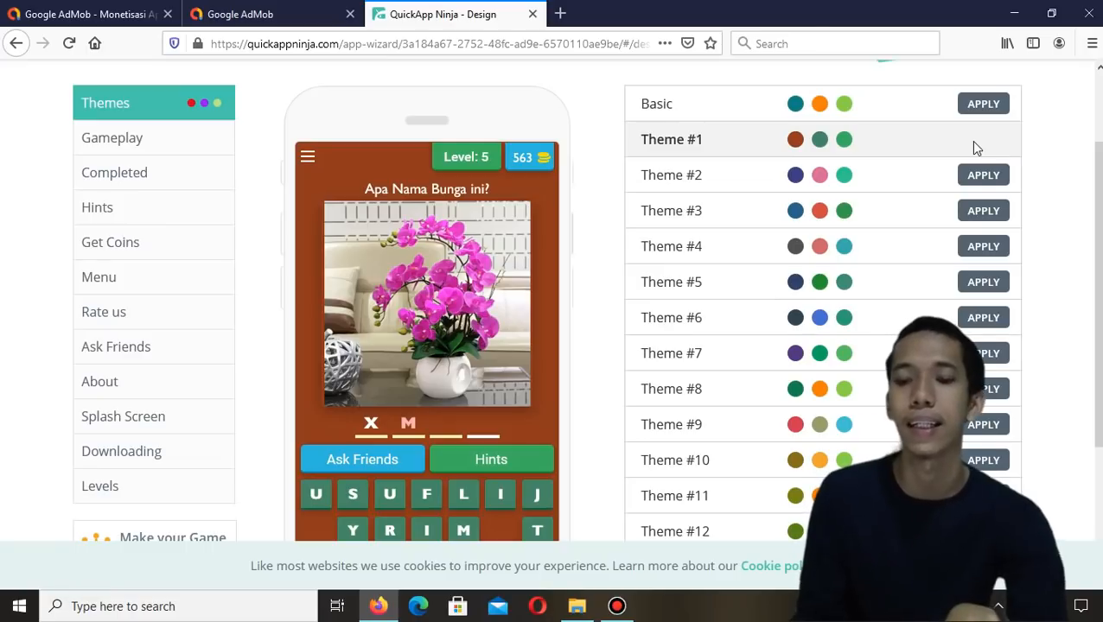
pyautogui.click(982, 175)
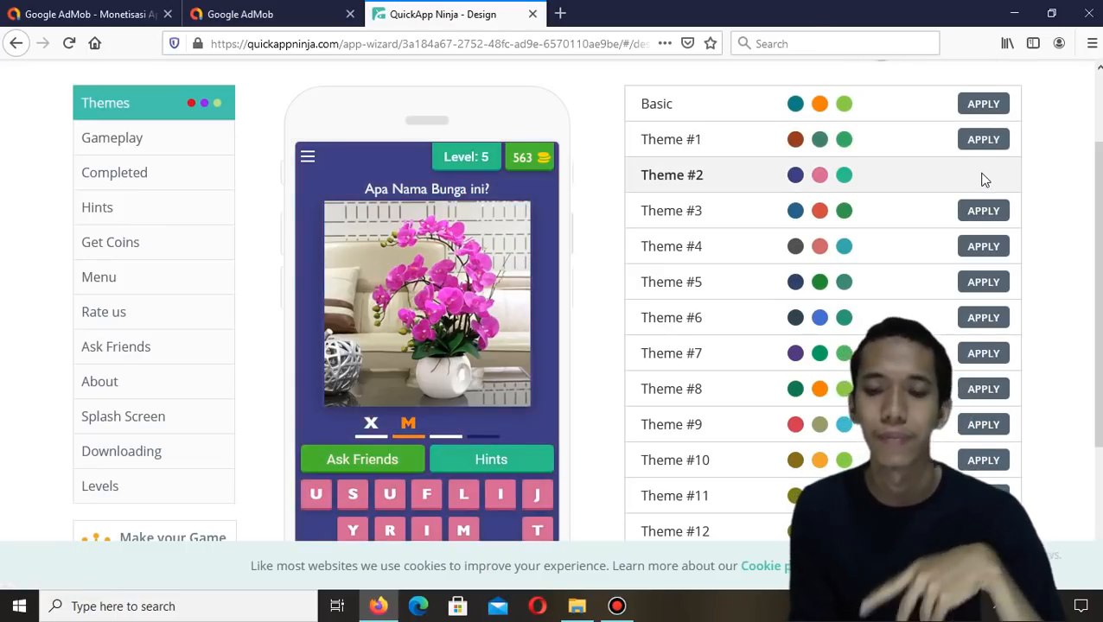
pyautogui.click(974, 140)
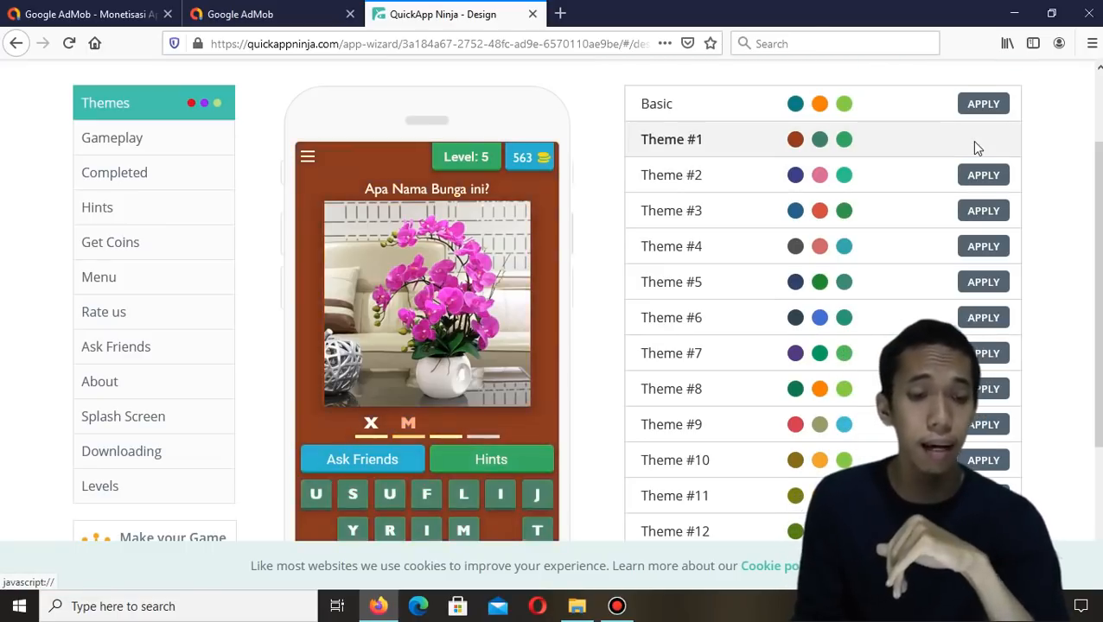
pyautogui.scroll(1, 465, 190)
pyautogui.scroll(-3, 462, 181)
pyautogui.scroll(4, 462, 181)
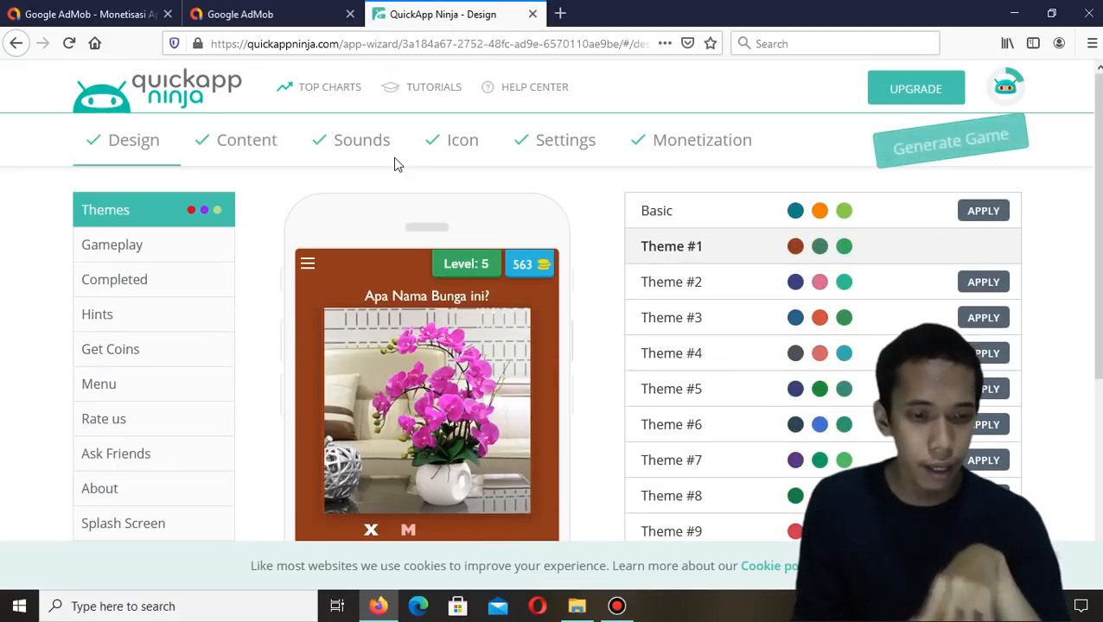
# Check the new theme in the content preview
pyautogui.click(226, 154)
pyautogui.scroll(-6, 629, 318)
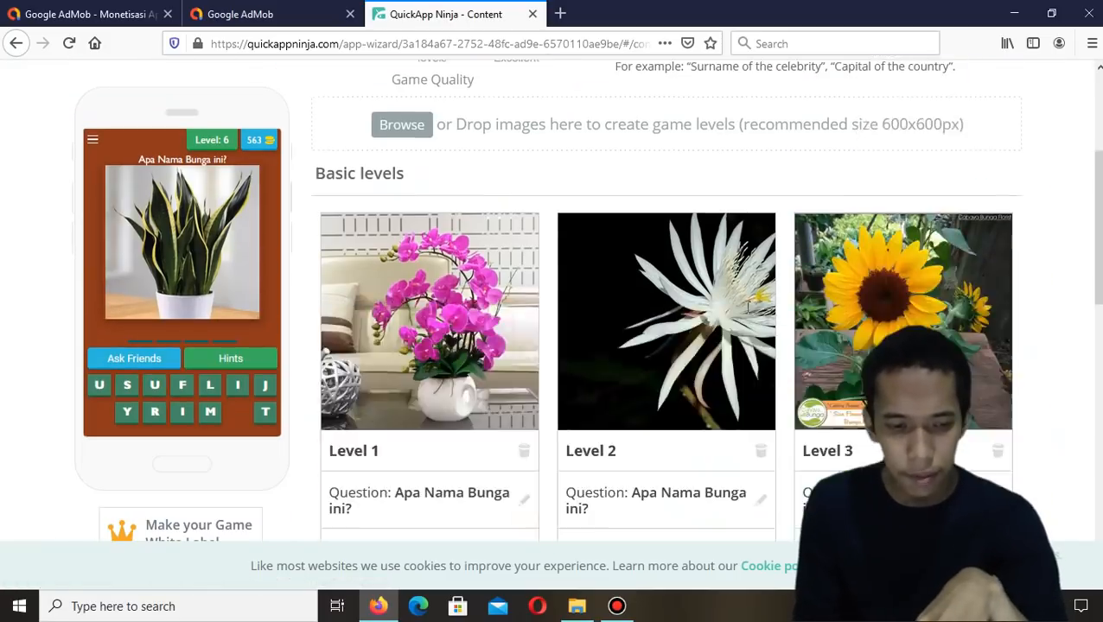
pyautogui.scroll(6, 629, 317)
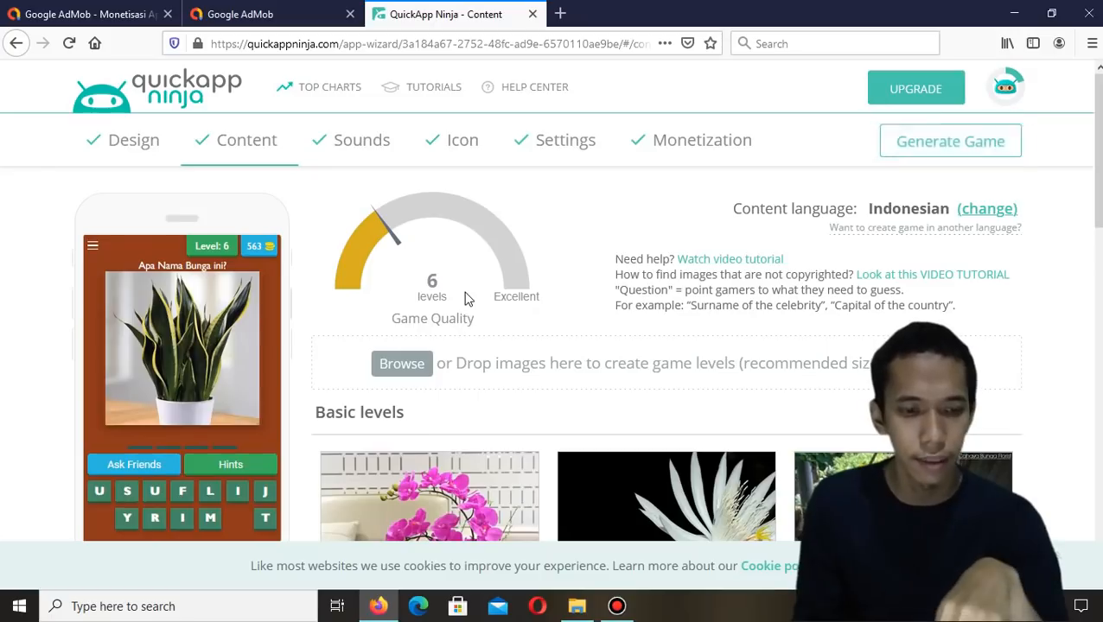
# Open the sound settings and preview the default Buy Coins sound
pyautogui.click(357, 140)
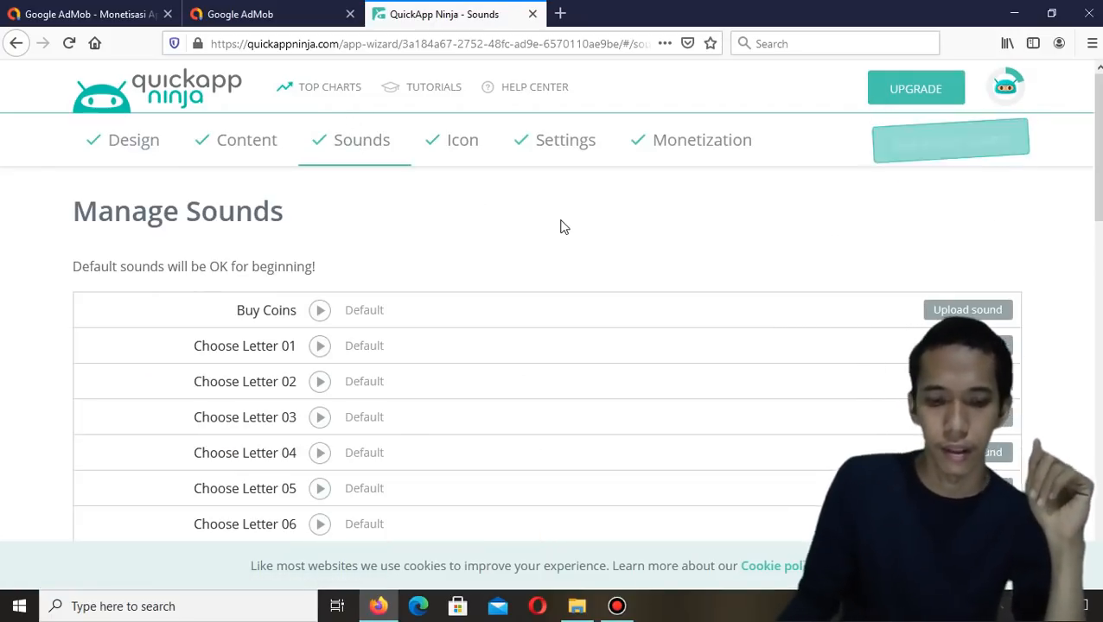
pyautogui.scroll(-1, 561, 229)
pyautogui.scroll(-3, 562, 230)
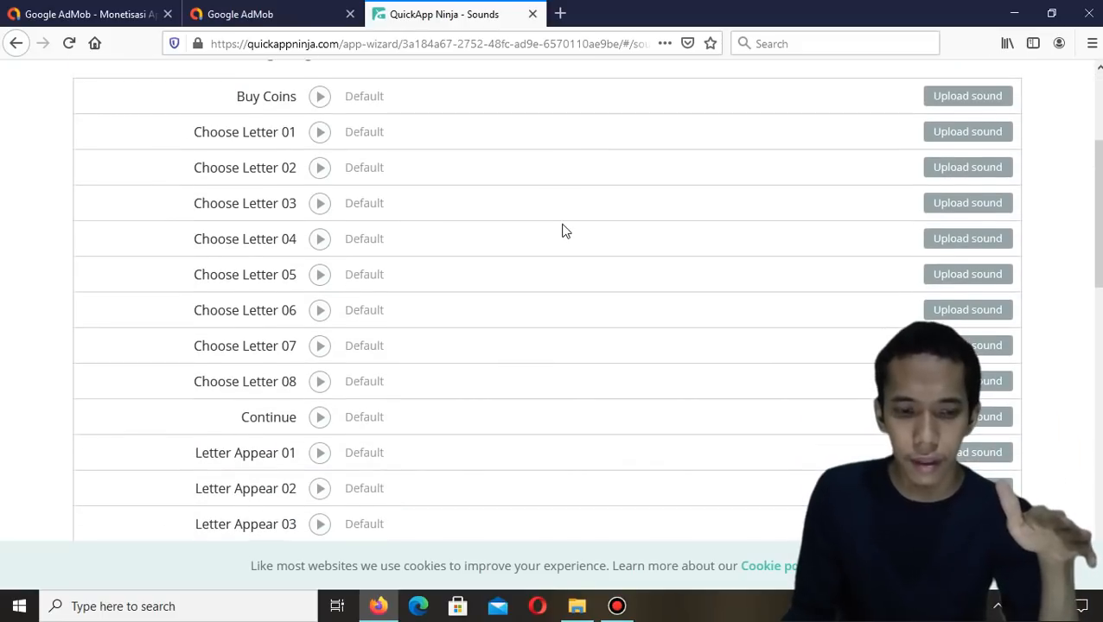
pyautogui.scroll(3, 561, 230)
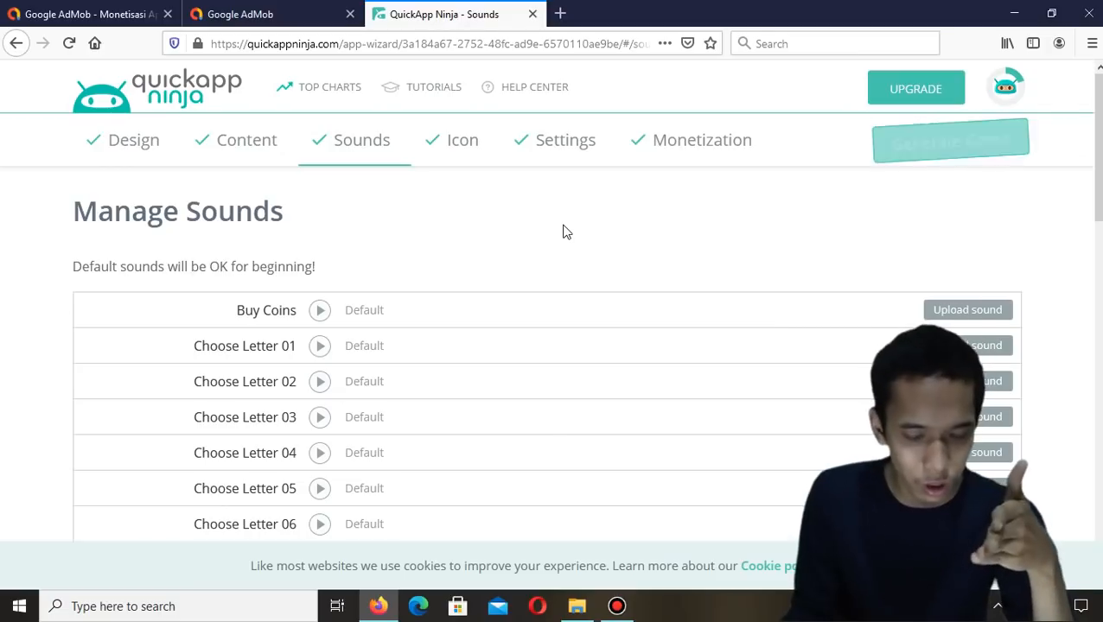
pyautogui.scroll(-2, 535, 235)
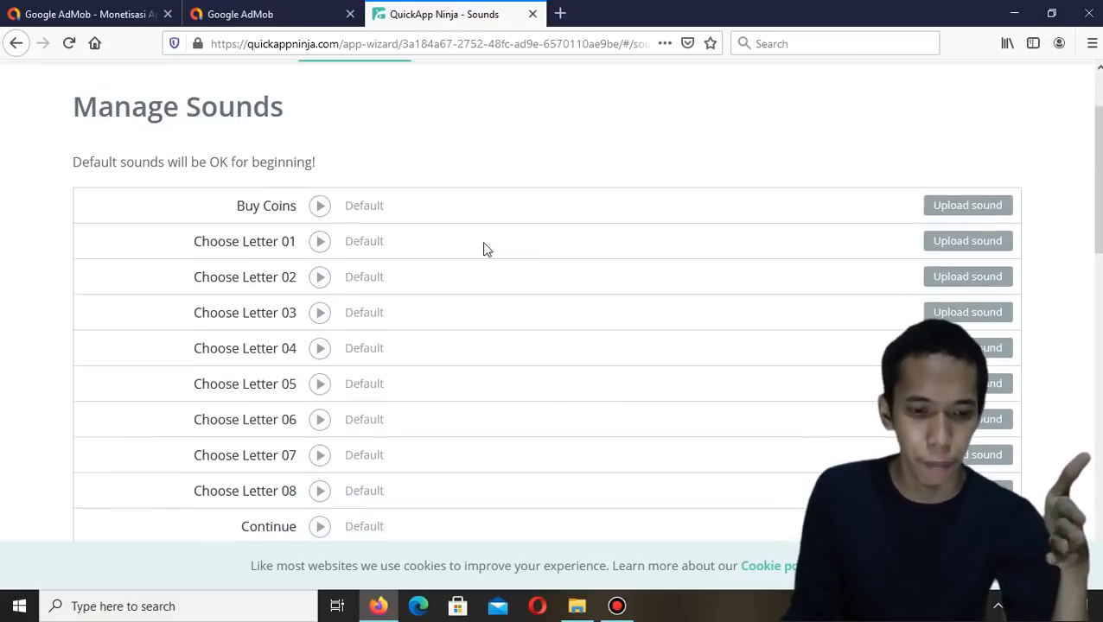
pyautogui.click(322, 205)
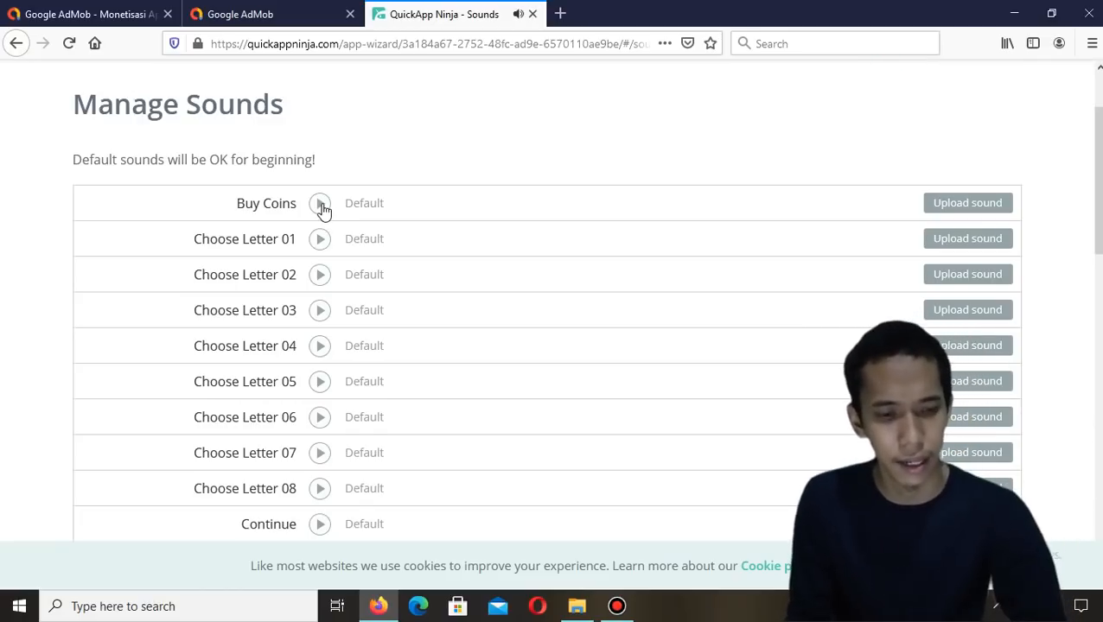
pyautogui.press('XF86AudioRaiseVolume')
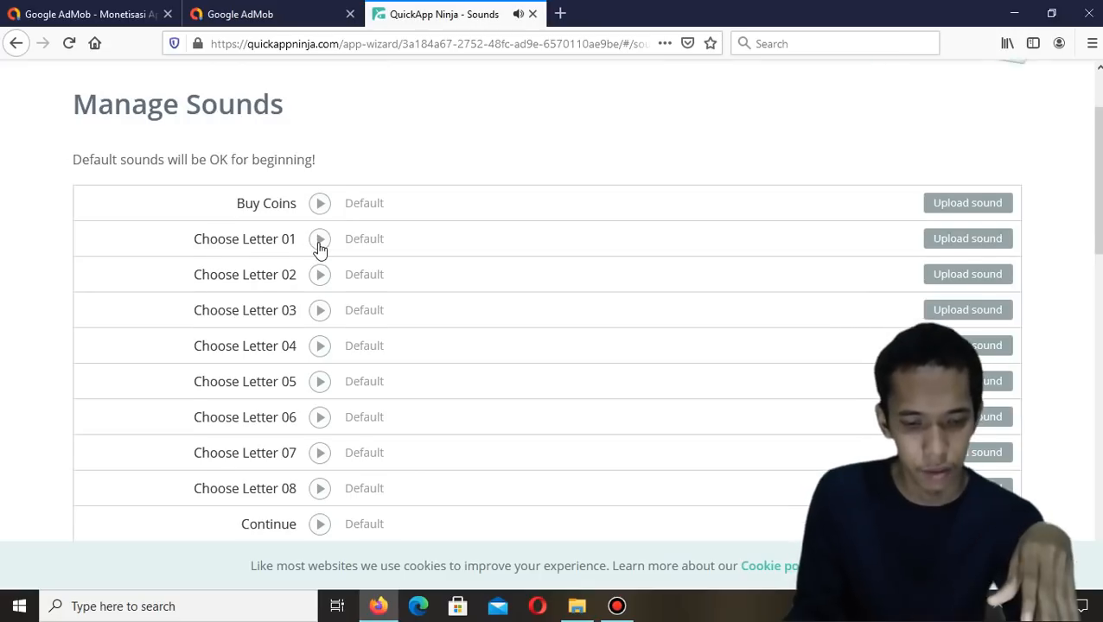
pyautogui.scroll(-8, 320, 242)
pyautogui.scroll(9, 319, 241)
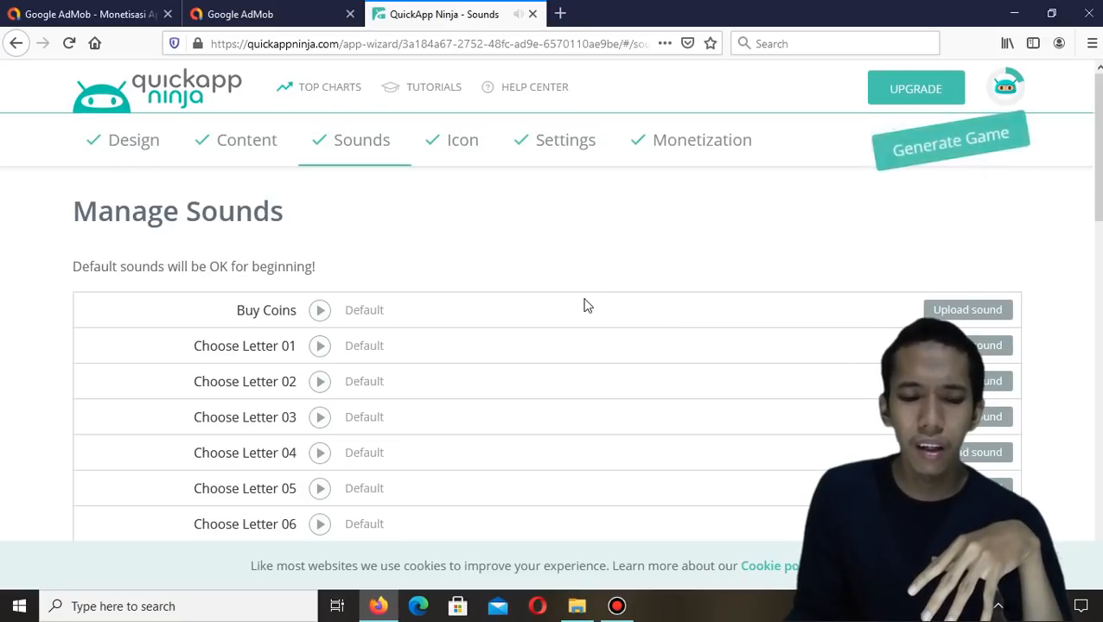
pyautogui.scroll(-2, 585, 305)
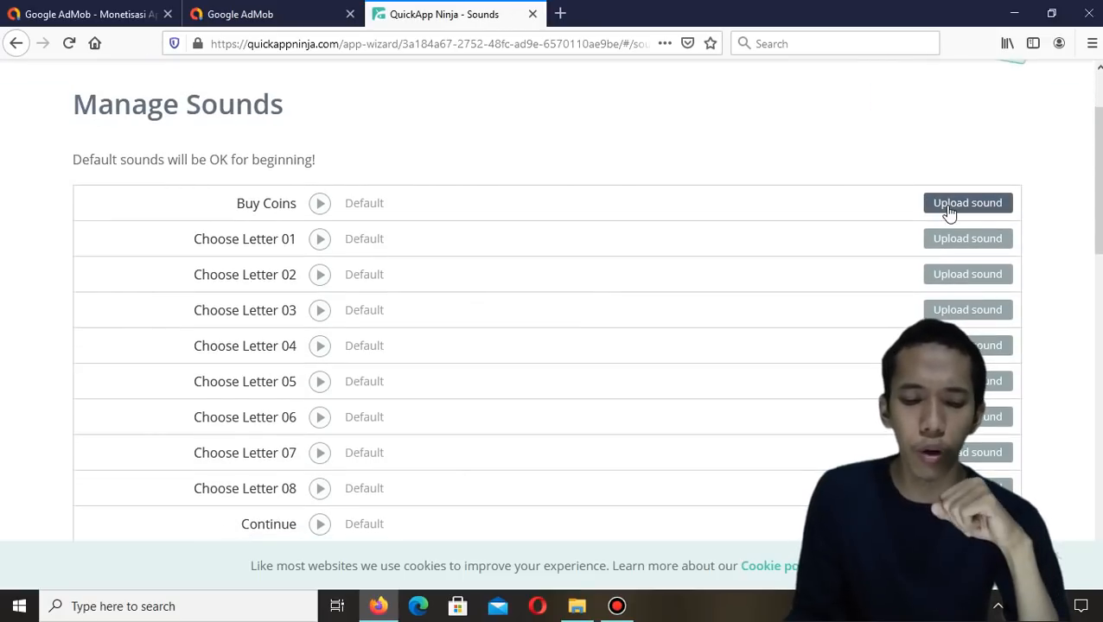
pyautogui.click(961, 204)
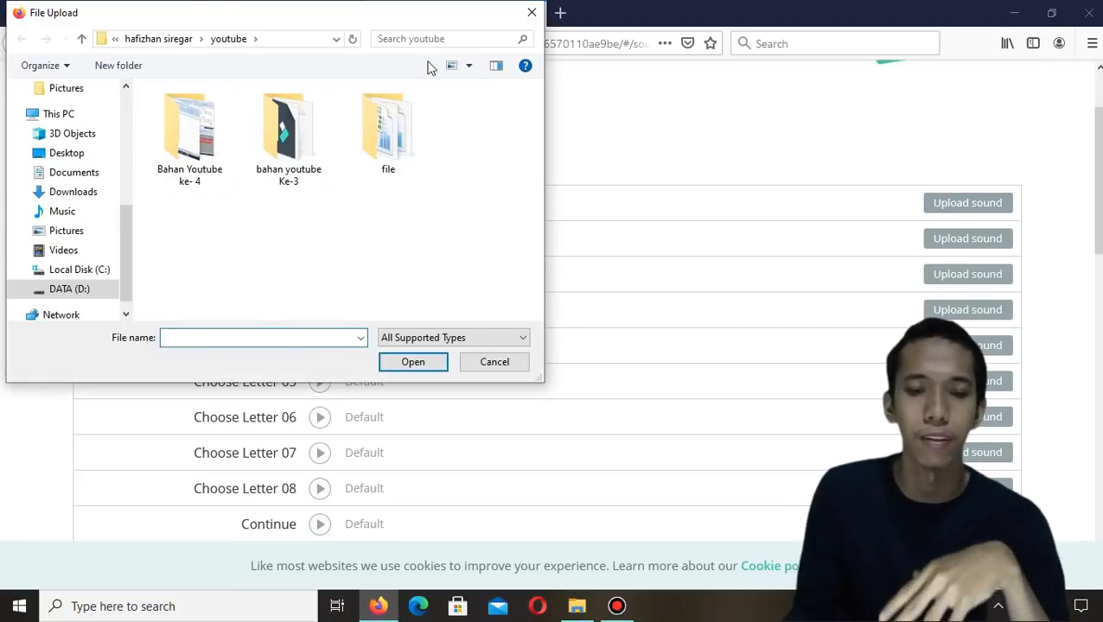
pyautogui.click(532, 12)
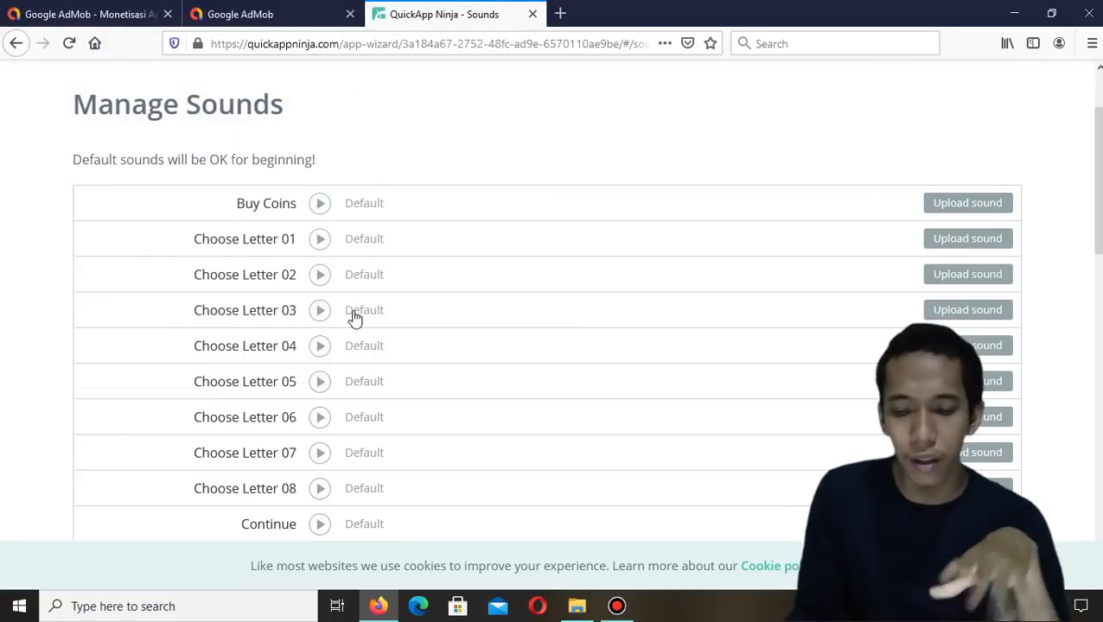
pyautogui.scroll(-10, 659, 234)
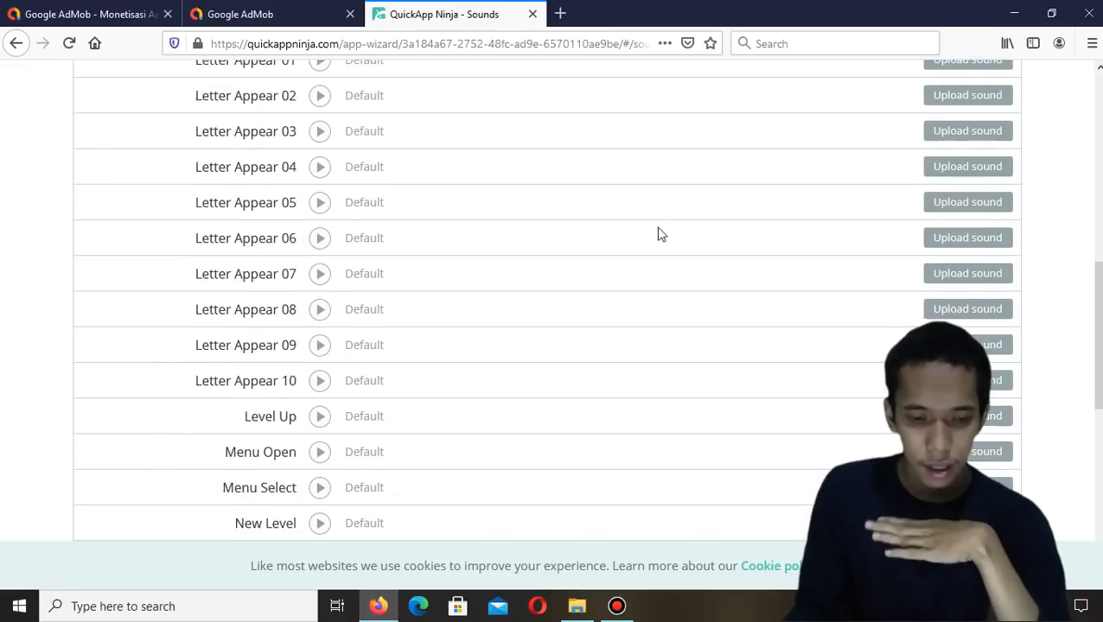
pyautogui.scroll(-2, 659, 234)
pyautogui.scroll(12, 659, 234)
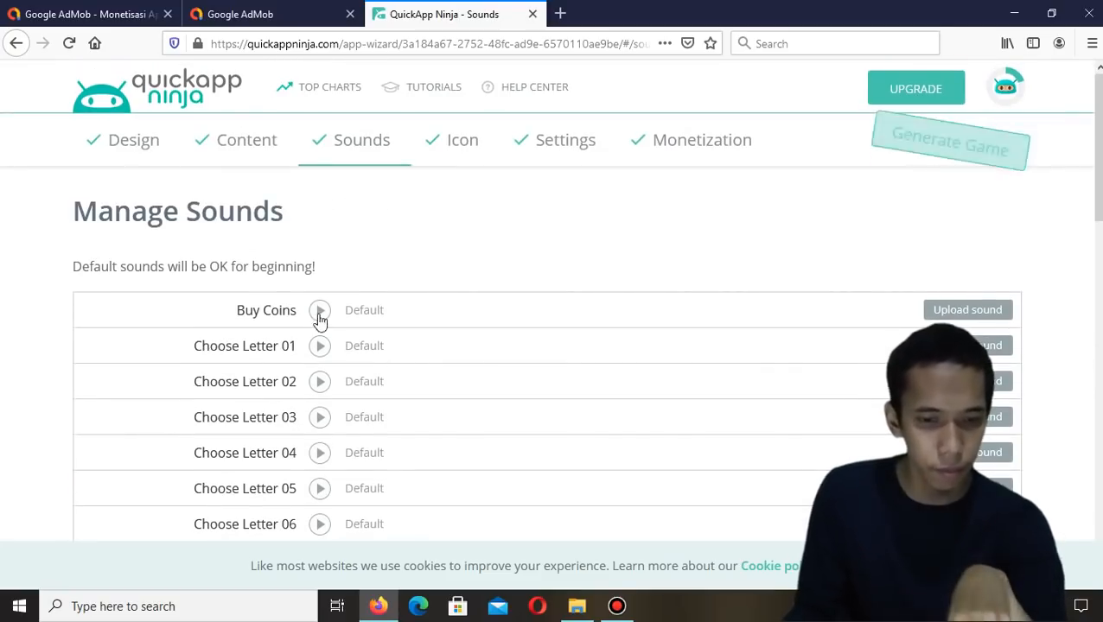
# Open the game icon page, try several icon templates, and settle on the four-tile template with a central question-mark circle
pyautogui.click(455, 156)
pyautogui.scroll(-2, 456, 156)
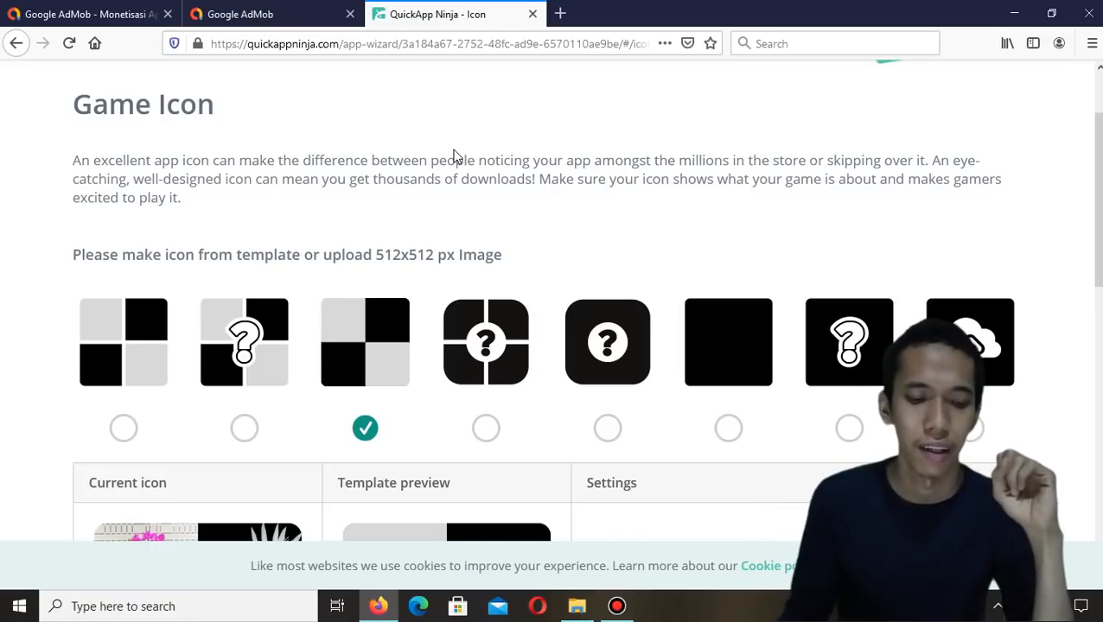
pyautogui.scroll(-5, 455, 155)
pyautogui.scroll(3, 337, 235)
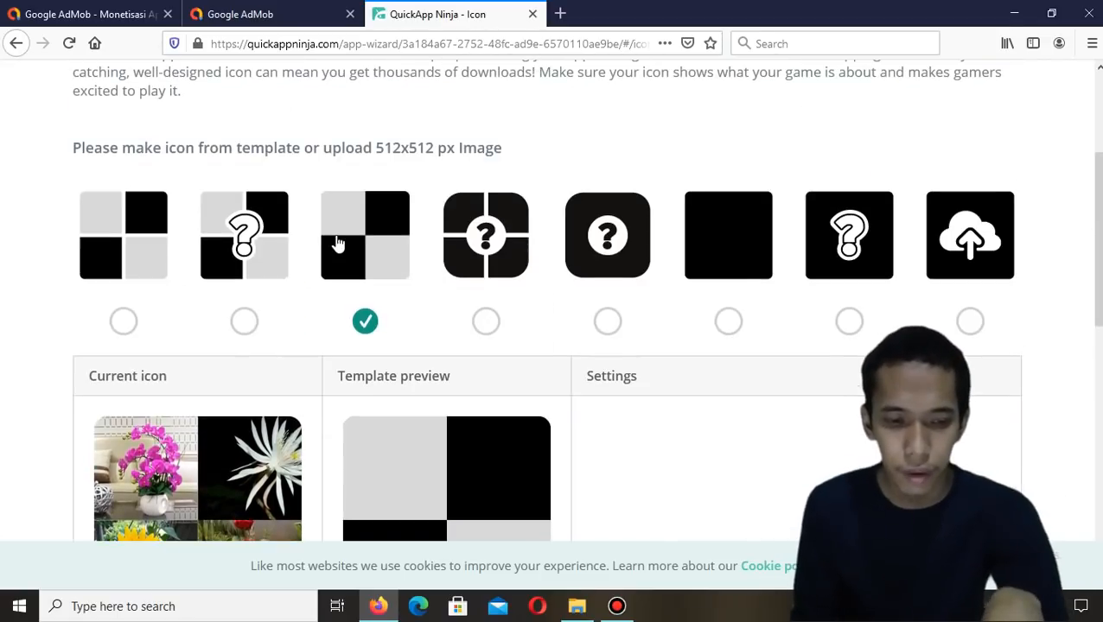
pyautogui.scroll(-5, 332, 307)
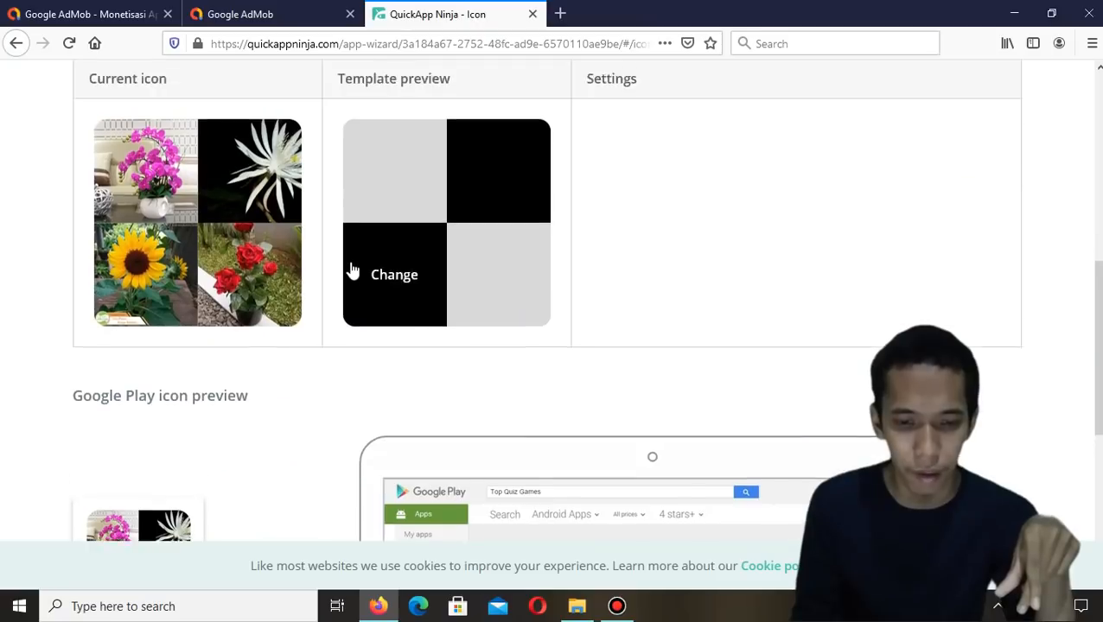
pyautogui.scroll(5, 395, 274)
pyautogui.click(485, 323)
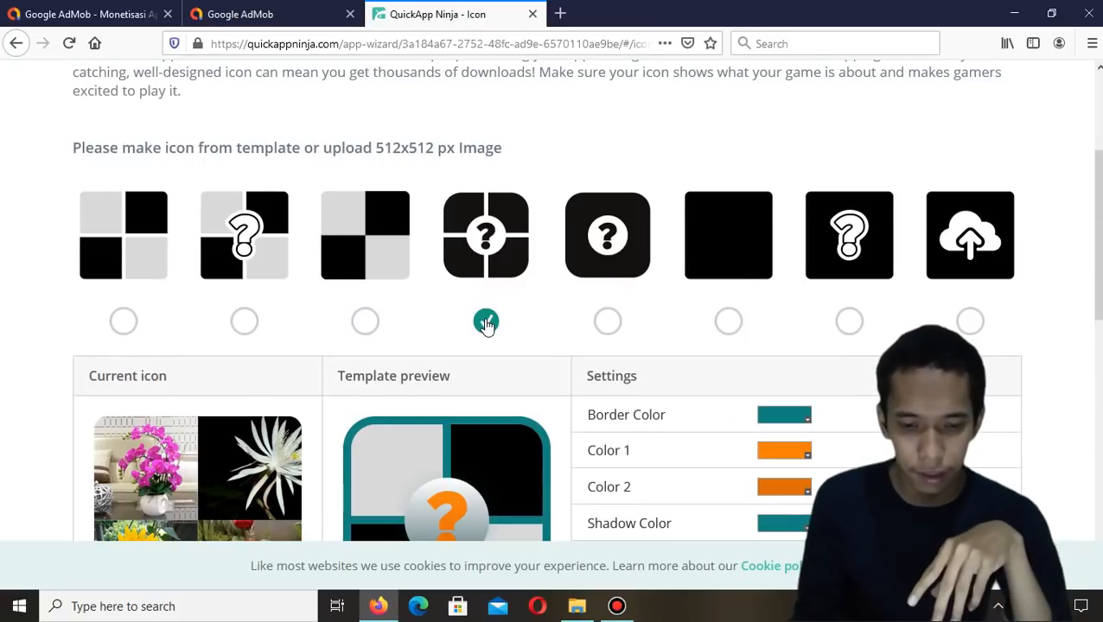
pyautogui.scroll(-2, 610, 228)
pyautogui.click(613, 218)
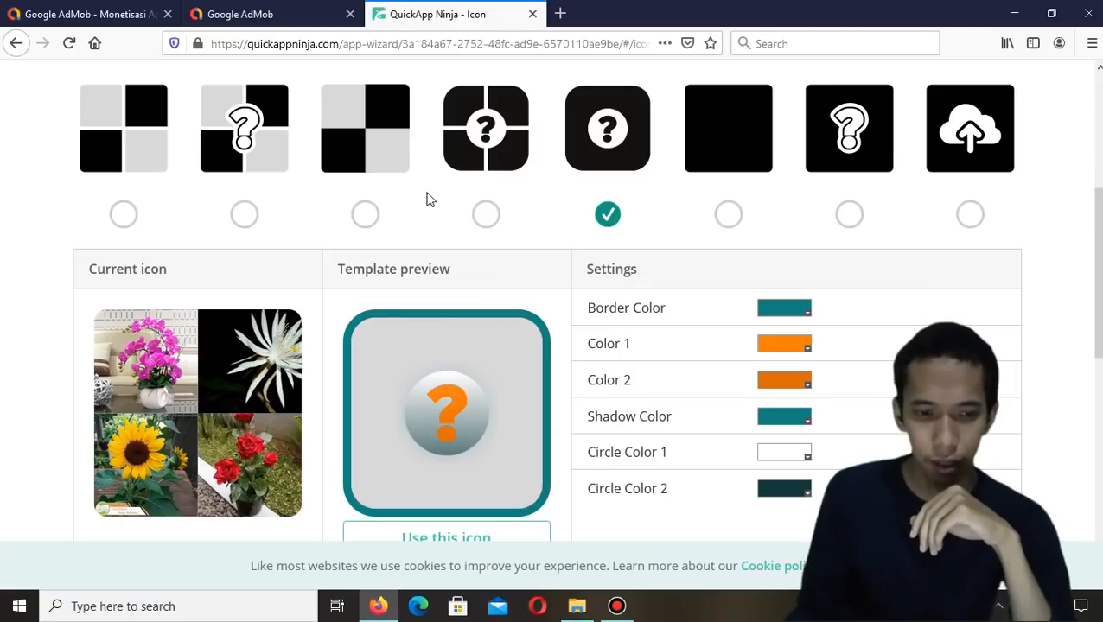
pyautogui.click(125, 215)
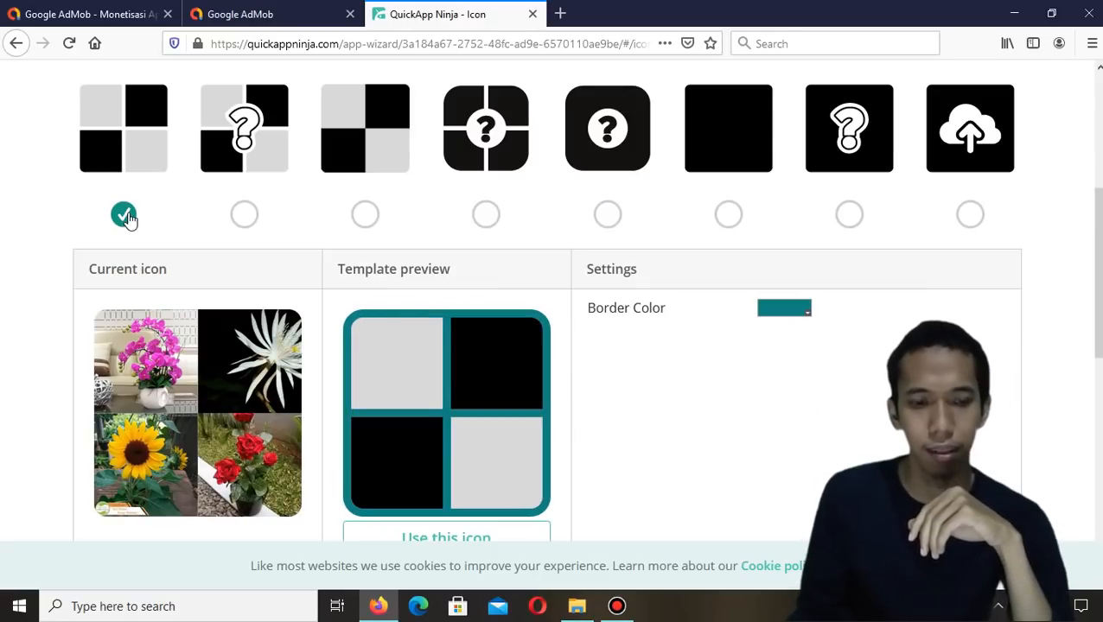
pyautogui.click(243, 221)
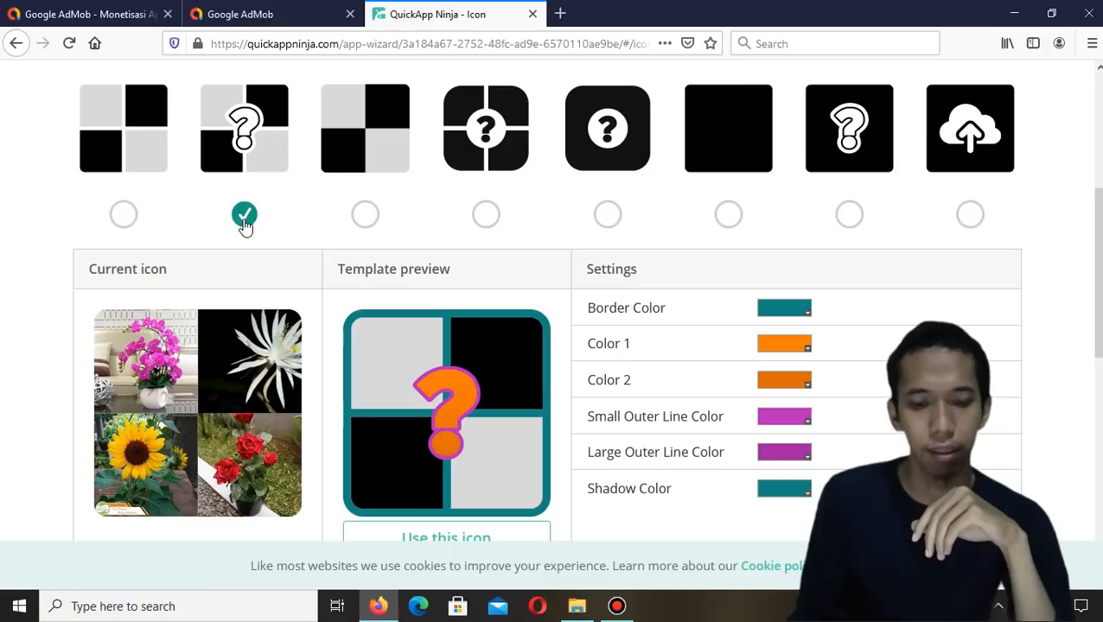
pyautogui.click(488, 221)
pyautogui.scroll(-2, 456, 270)
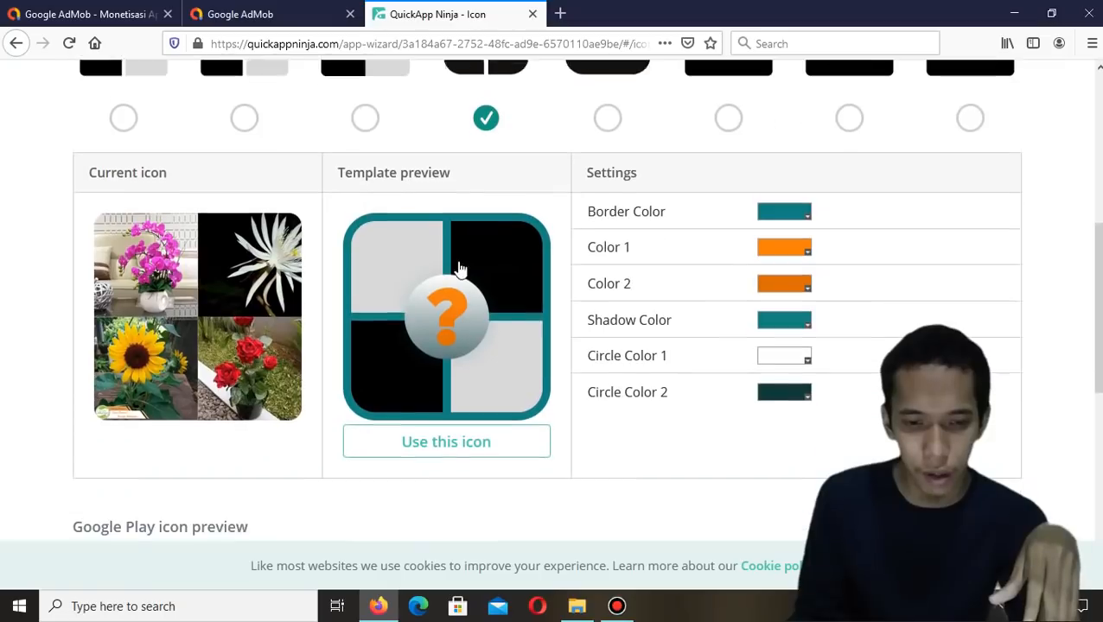
# Fill the icon's top two tiles with the Lidah Mertua and Janda Bolong images
pyautogui.click(404, 269)
pyautogui.scroll(-1, 328, 242)
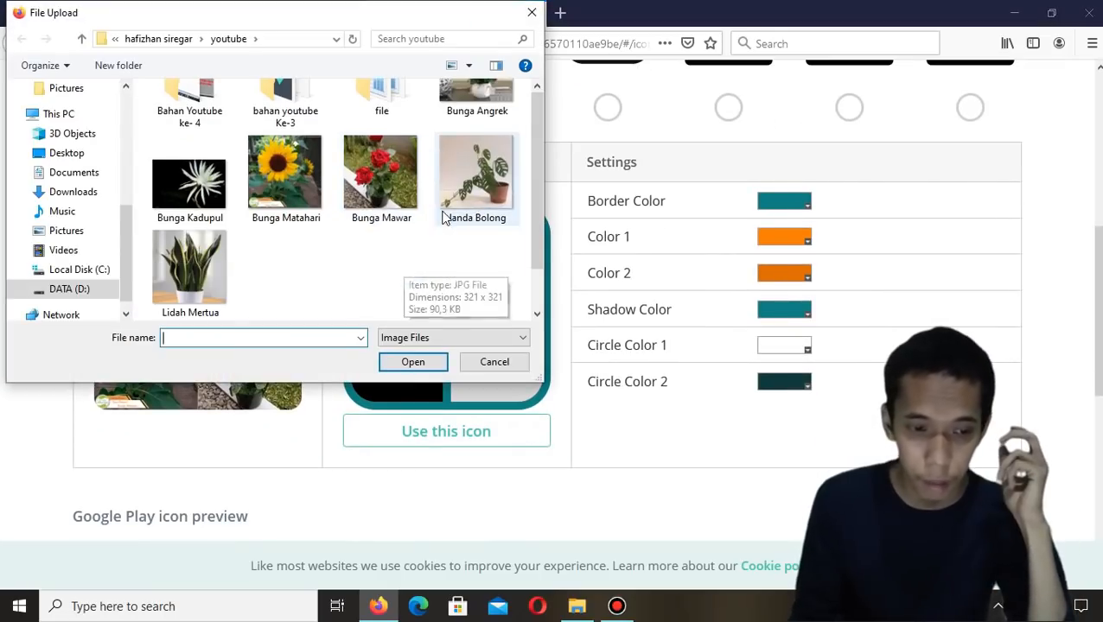
pyautogui.click(202, 268)
pyautogui.click(414, 363)
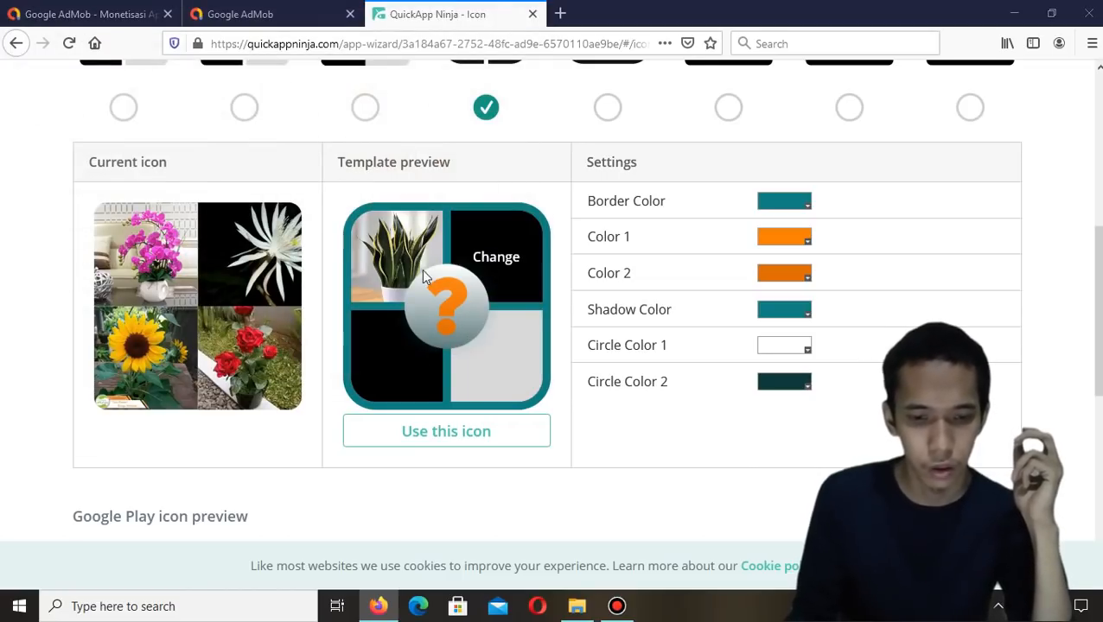
pyautogui.click(489, 259)
pyautogui.click(472, 220)
pyautogui.click(413, 360)
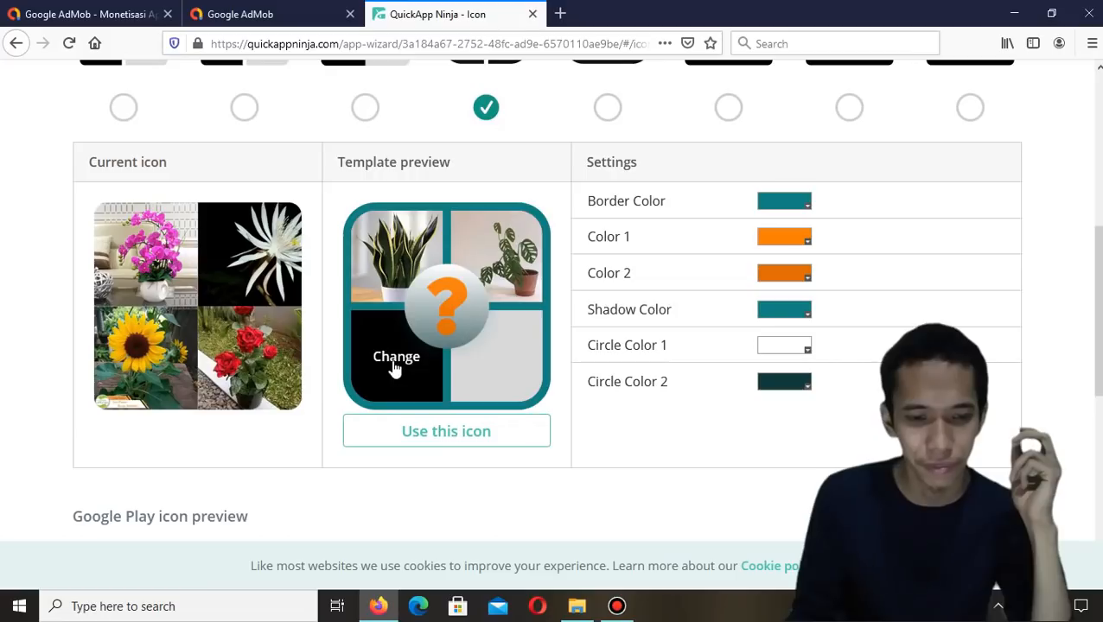
# Fill the icon's bottom two tiles with the Bunga Matahari and Bunga Angrek images
pyautogui.click(389, 361)
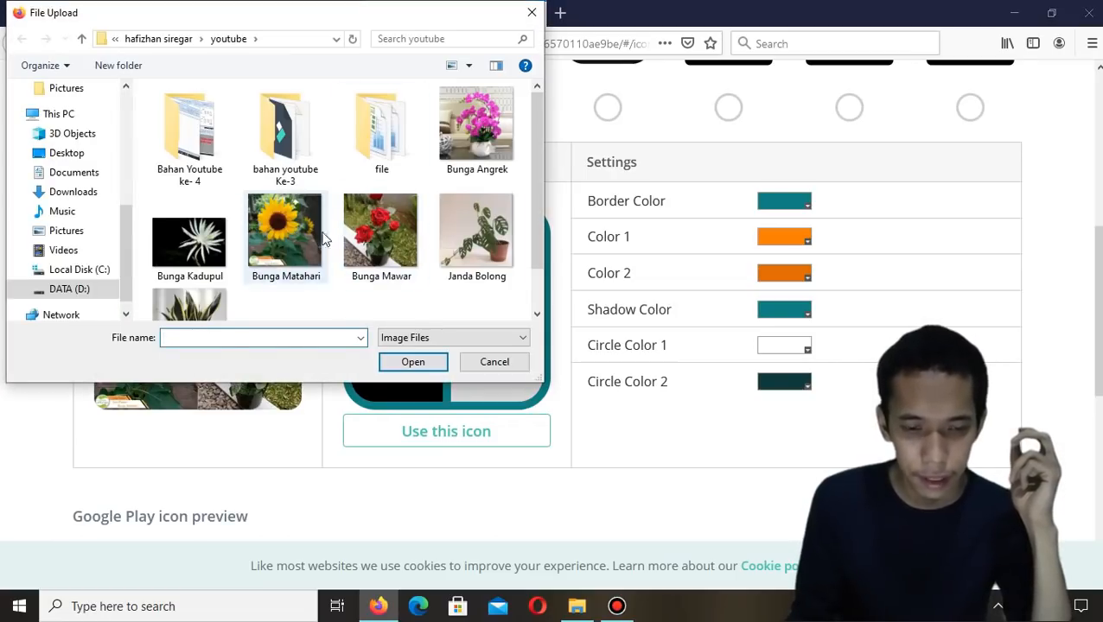
pyautogui.doubleClick(290, 242)
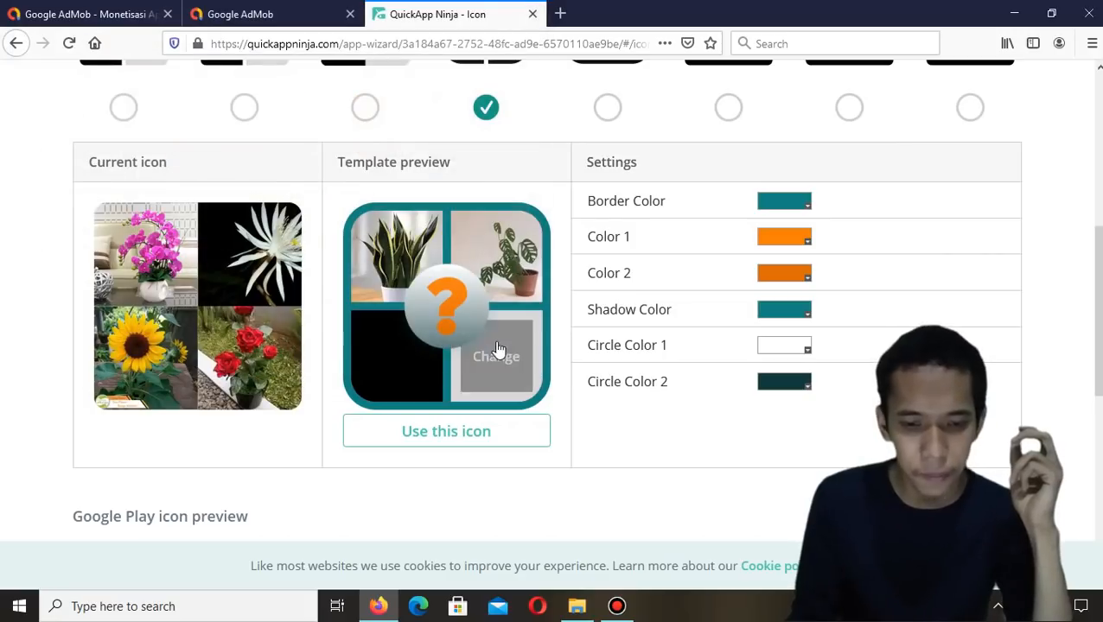
pyautogui.click(487, 357)
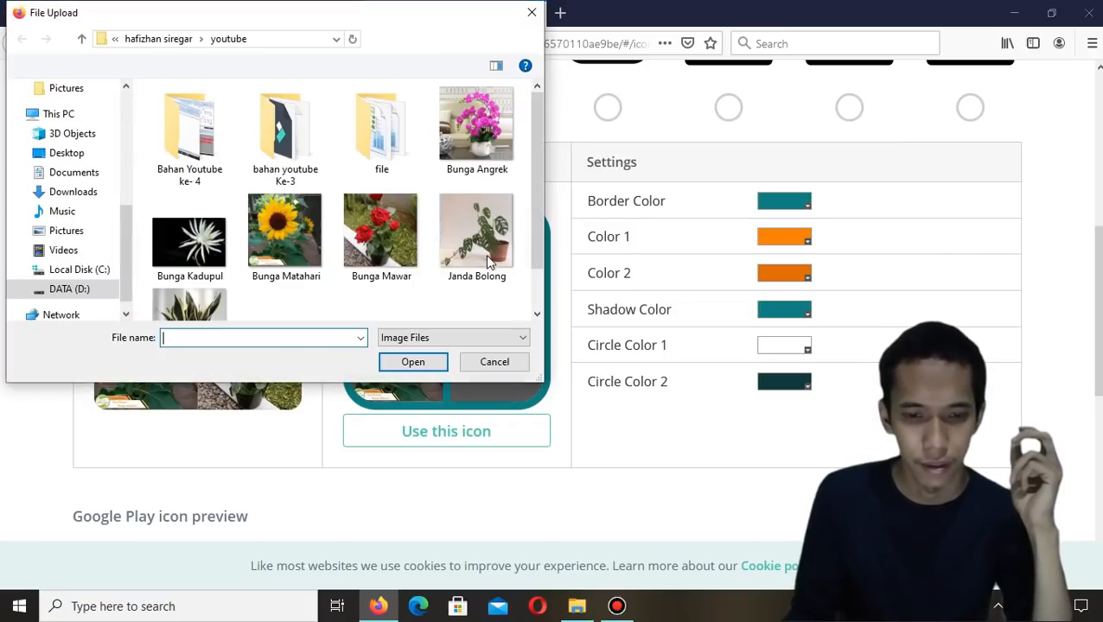
pyautogui.doubleClick(487, 154)
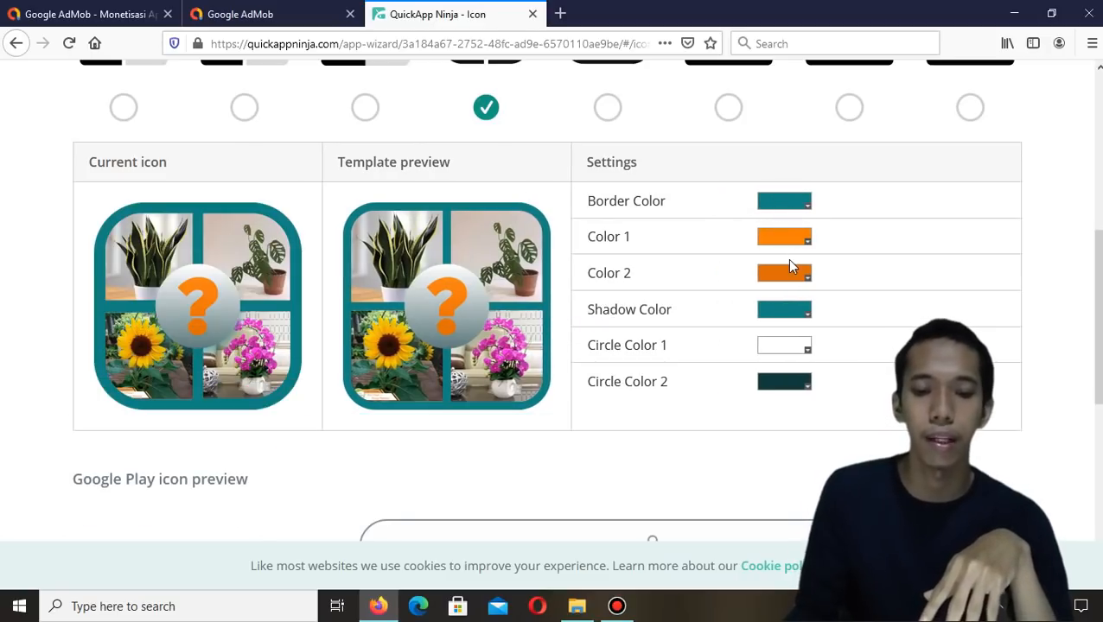
# Set the icon's border color to dark brown, rgb(120, 63, 4)
pyautogui.click(805, 206)
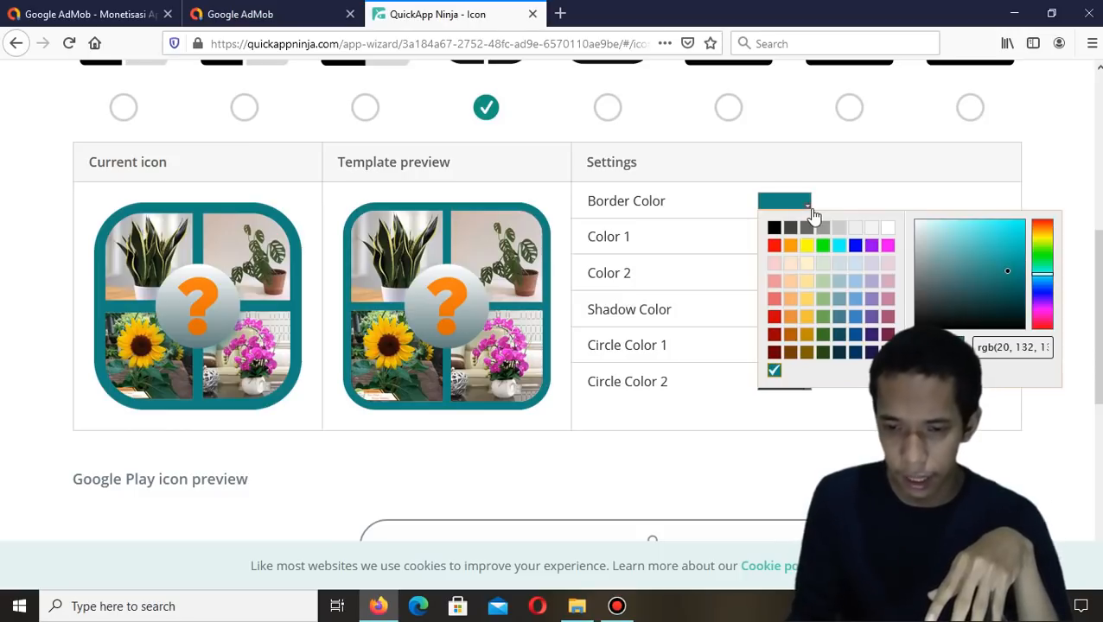
pyautogui.click(790, 352)
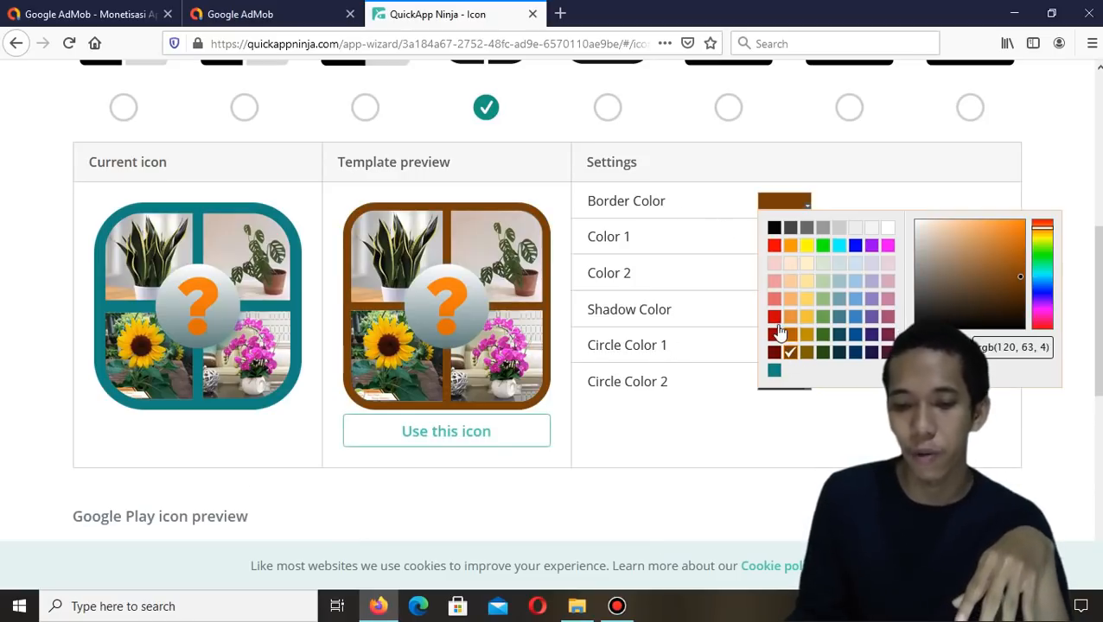
pyautogui.click(774, 247)
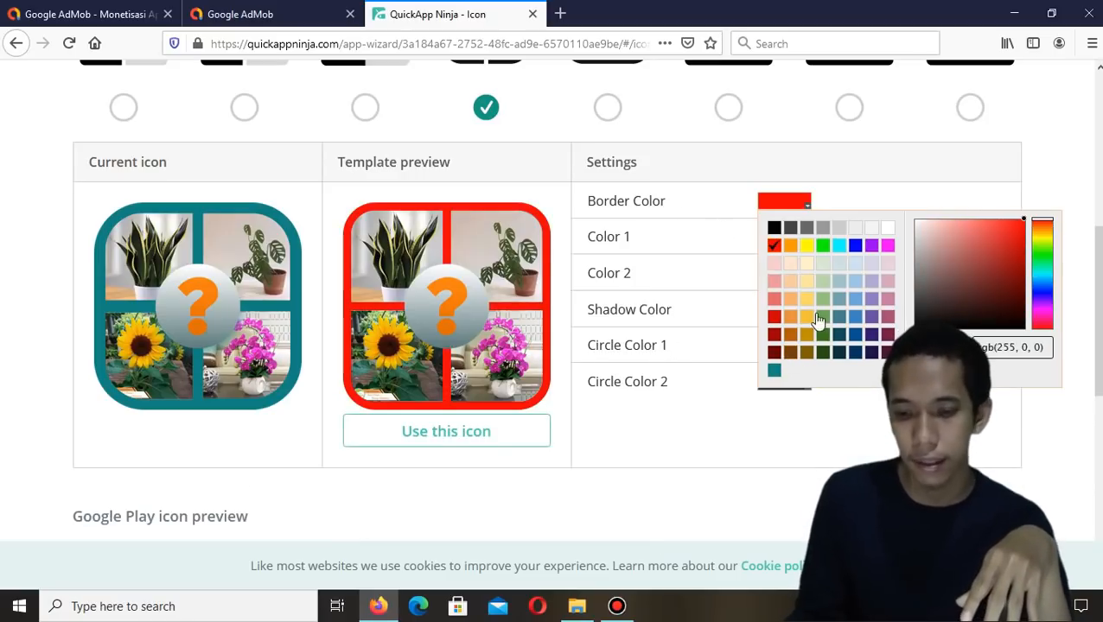
pyautogui.click(790, 355)
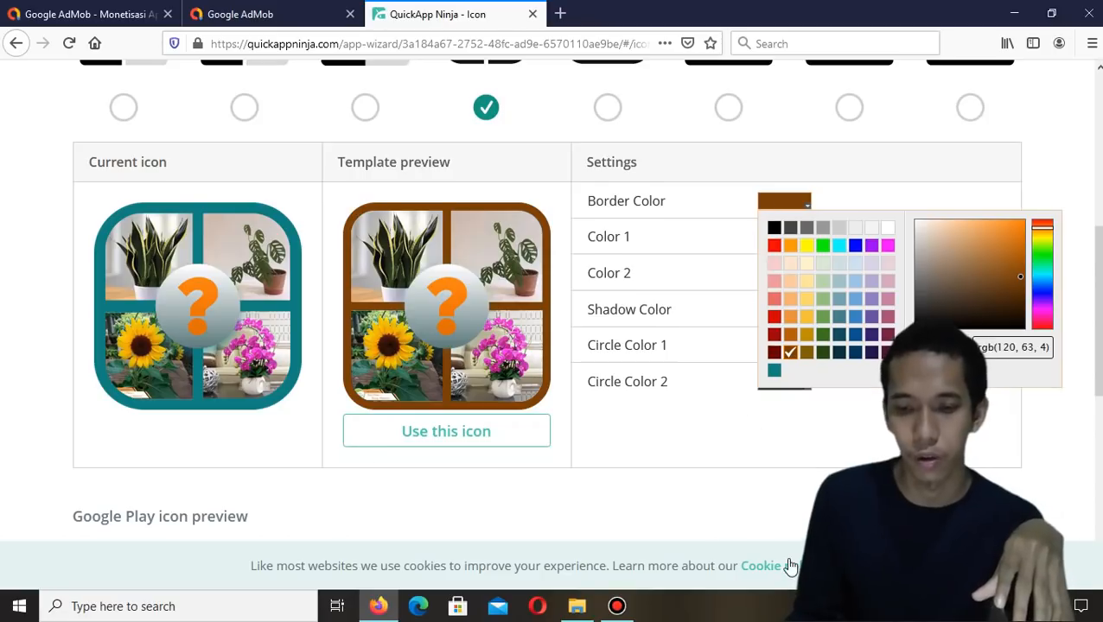
pyautogui.scroll(-2, 475, 328)
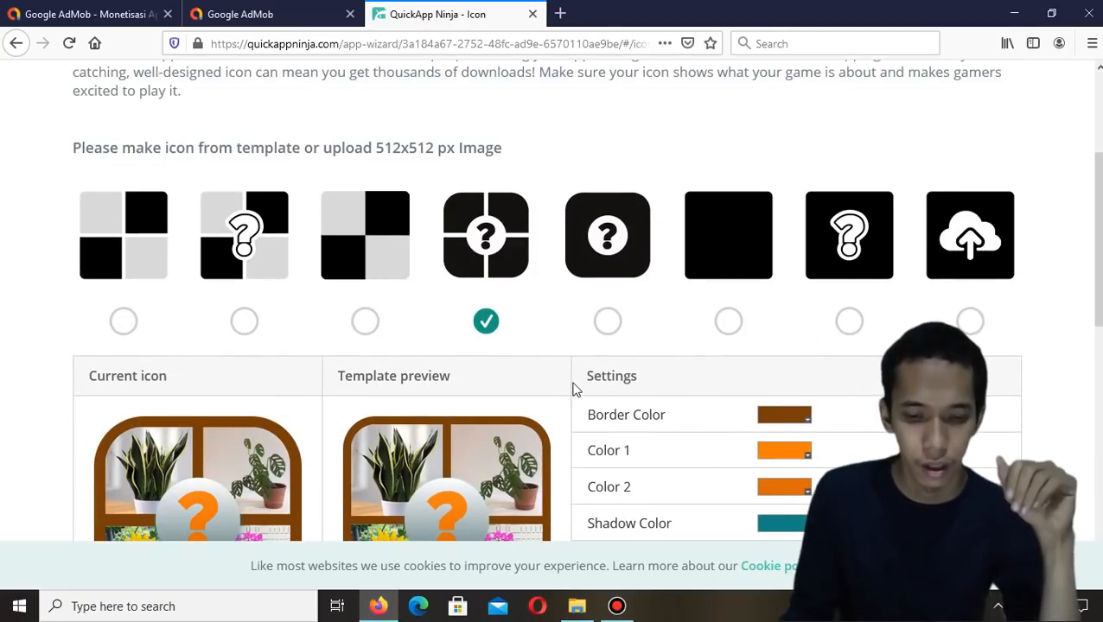
# Open the game settings and rename the game to Tebak Gambar Bunga
pyautogui.scroll(-5, 574, 389)
pyautogui.scroll(10, 574, 389)
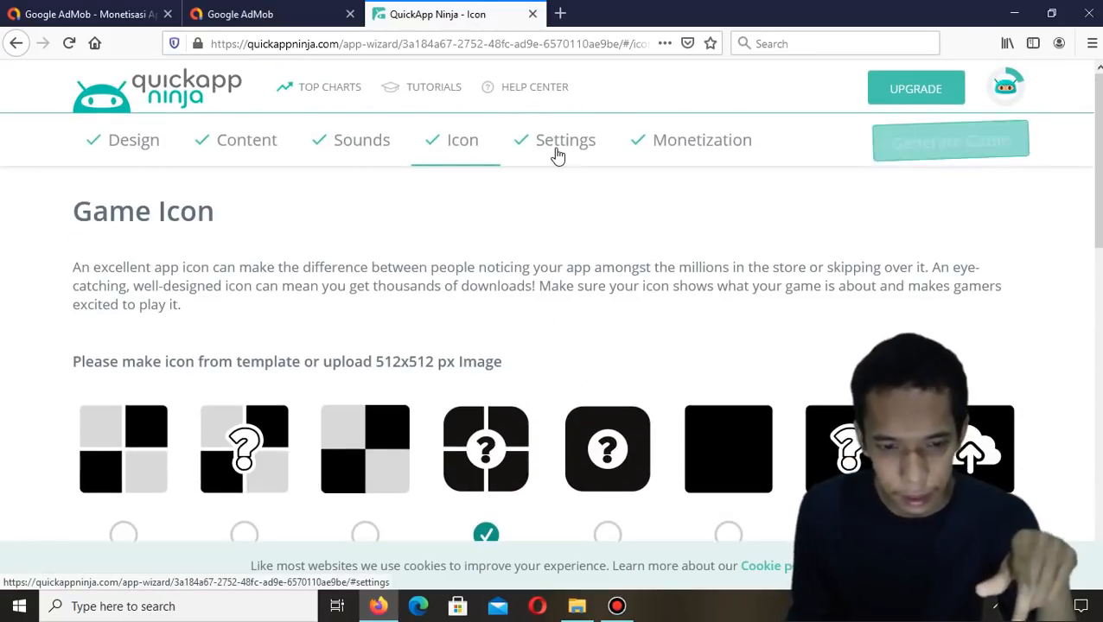
pyautogui.click(557, 156)
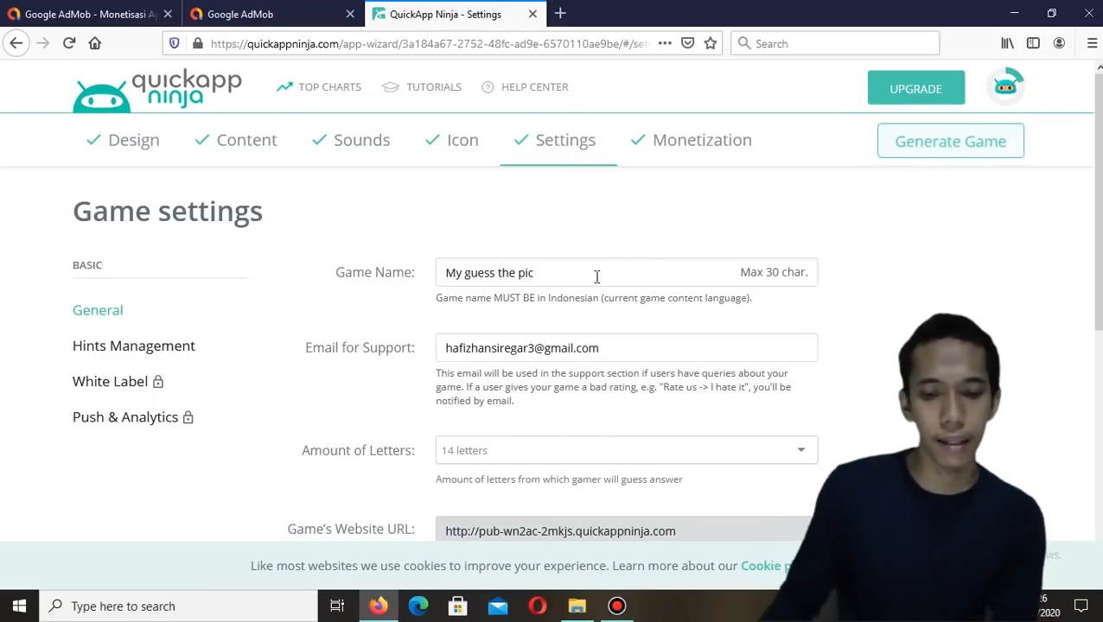
pyautogui.moveTo(607, 273); pyautogui.dragTo(327, 264)
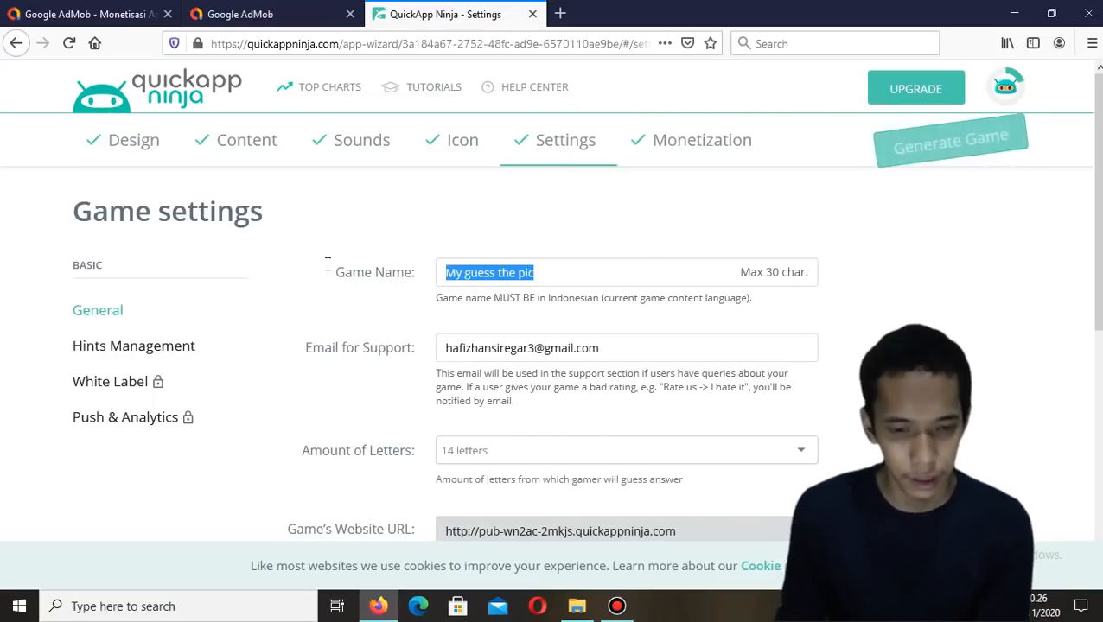
pyautogui.press('BackSpace')
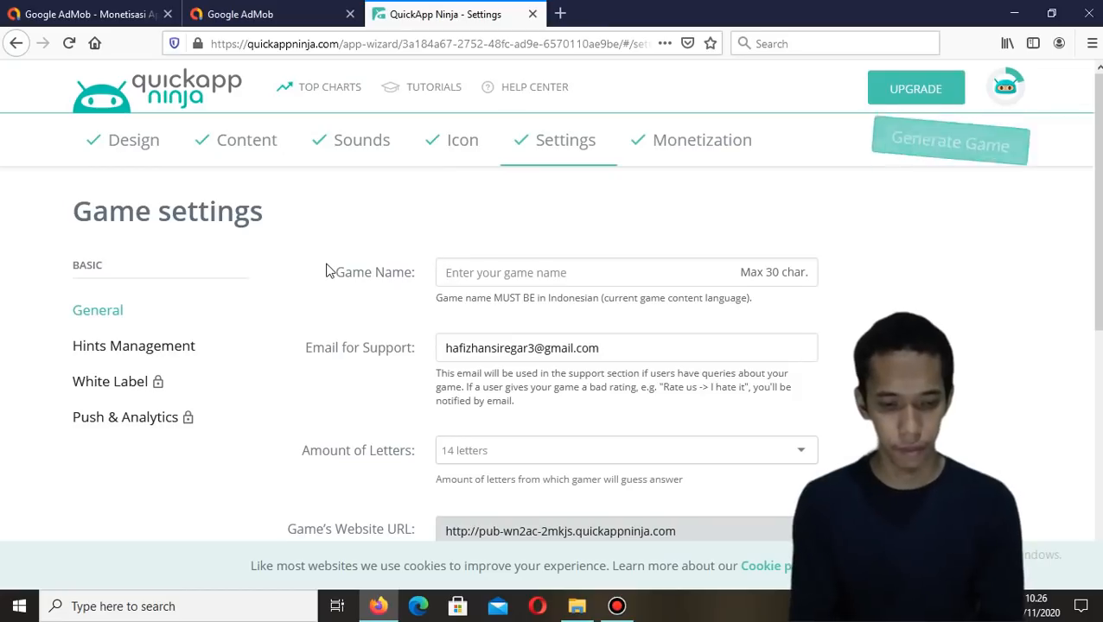
pyautogui.write('Tebak Ga')
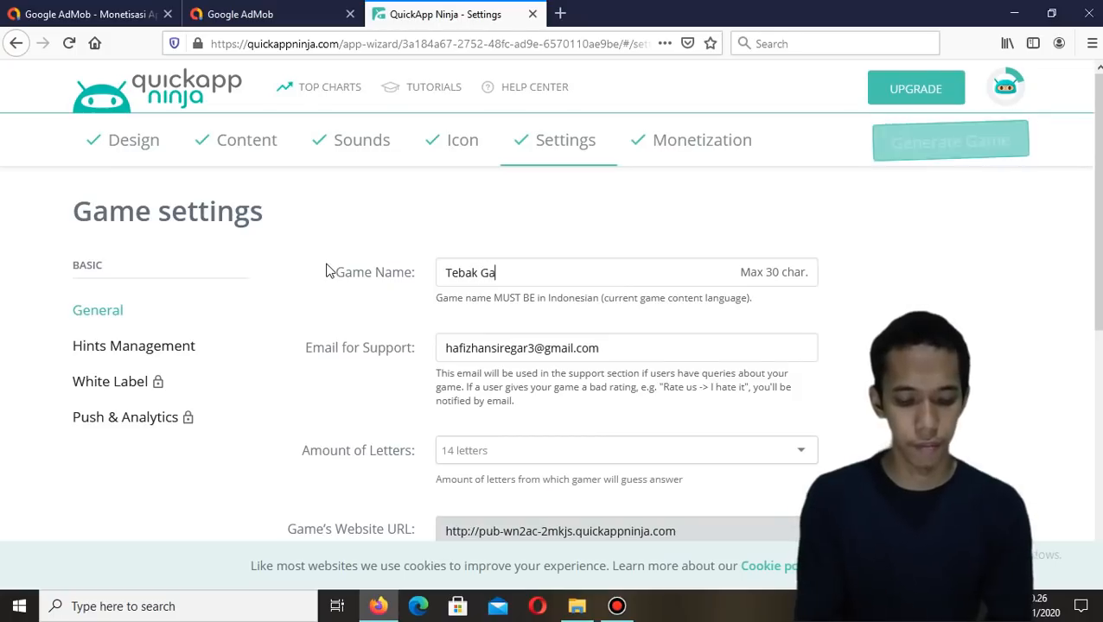
pyautogui.write('Bunga')
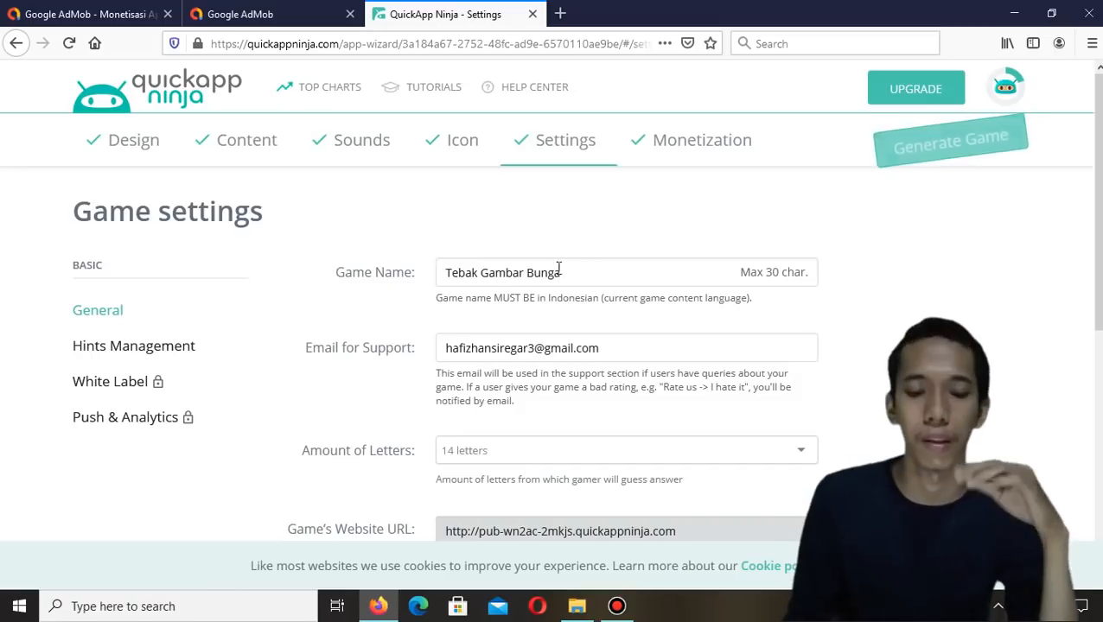
# Set the amount of letters the player guesses from to 18 letters
pyautogui.scroll(-3, 659, 237)
pyautogui.scroll(2, 644, 238)
pyautogui.scroll(1, 644, 238)
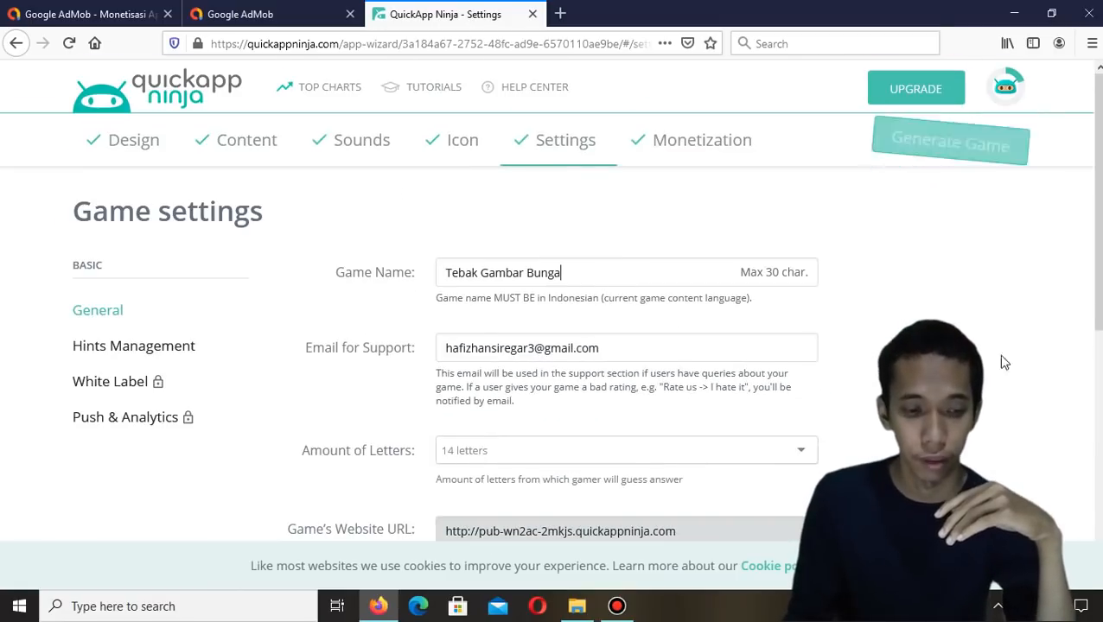
pyautogui.click(656, 354)
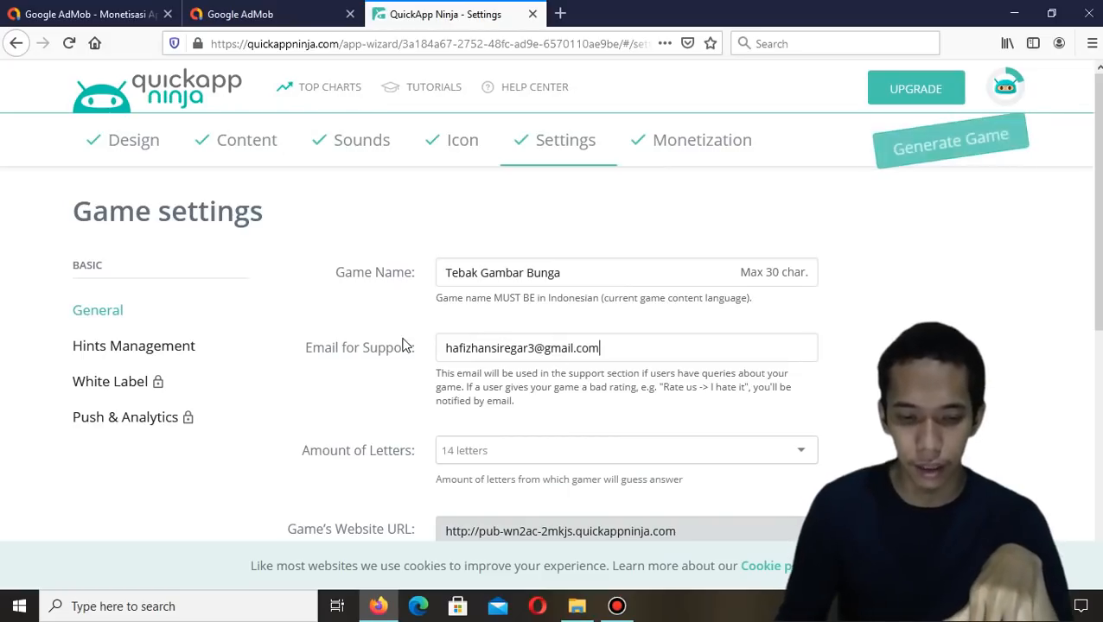
pyautogui.click(546, 339)
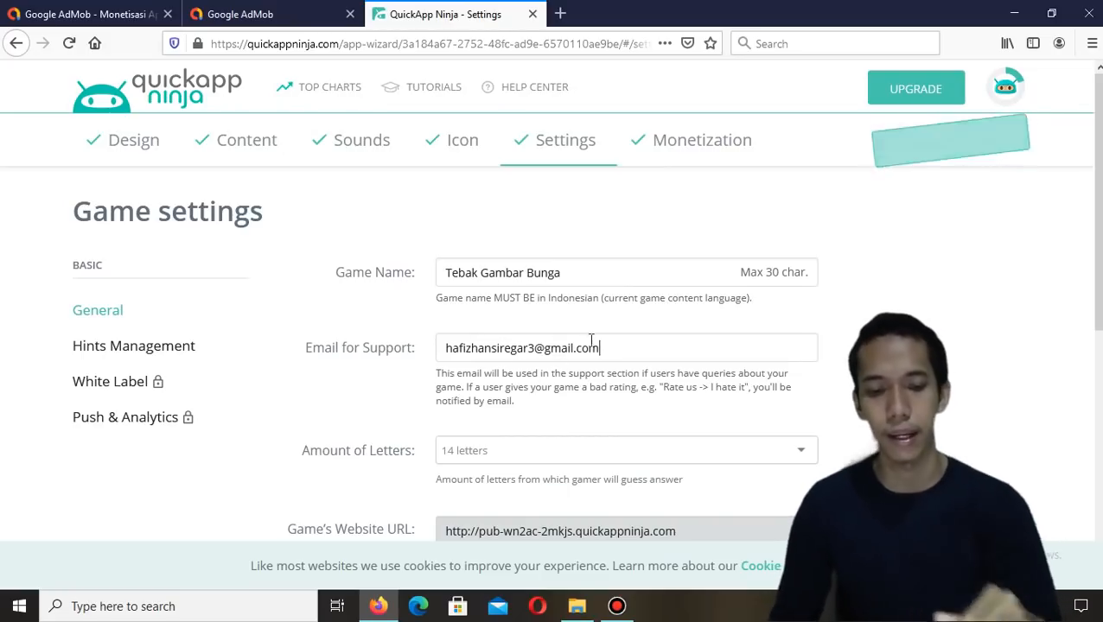
pyautogui.scroll(-2, 505, 368)
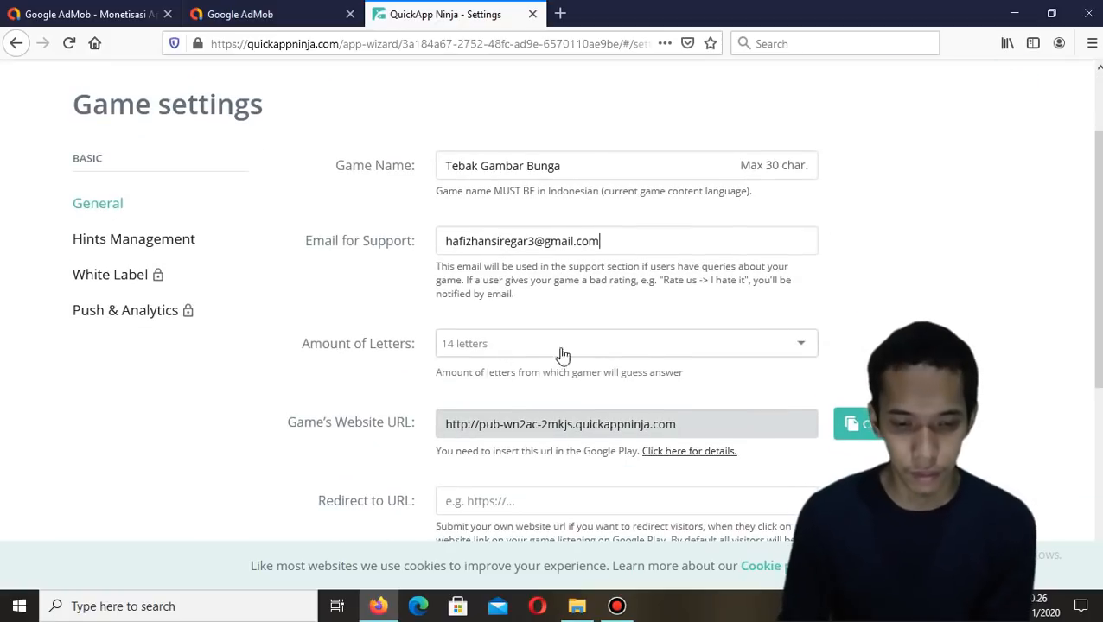
pyautogui.click(723, 343)
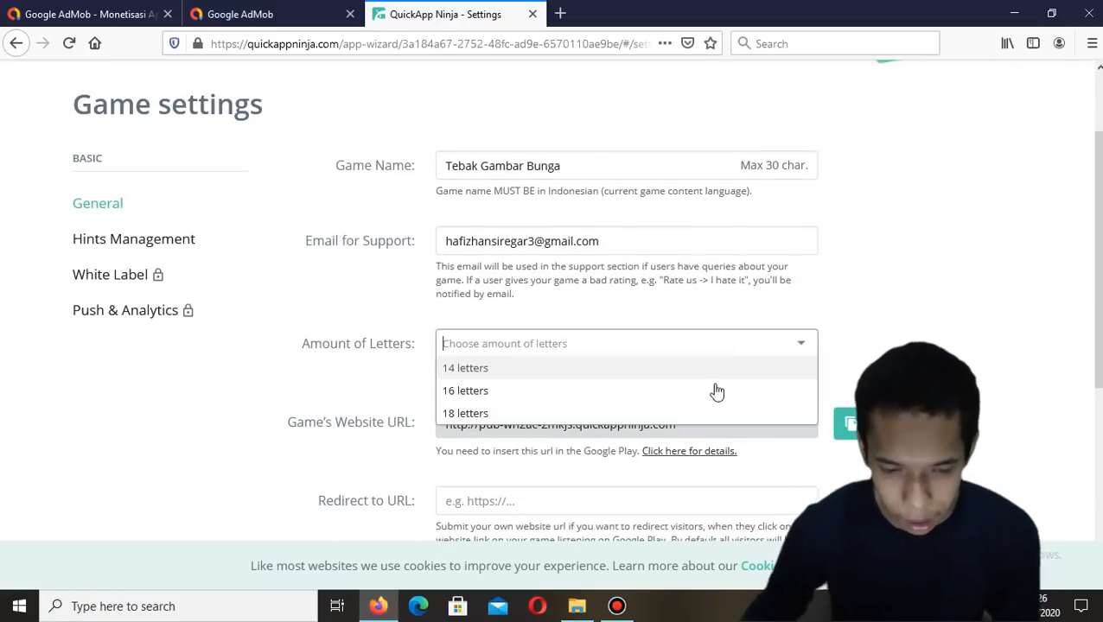
pyautogui.click(688, 414)
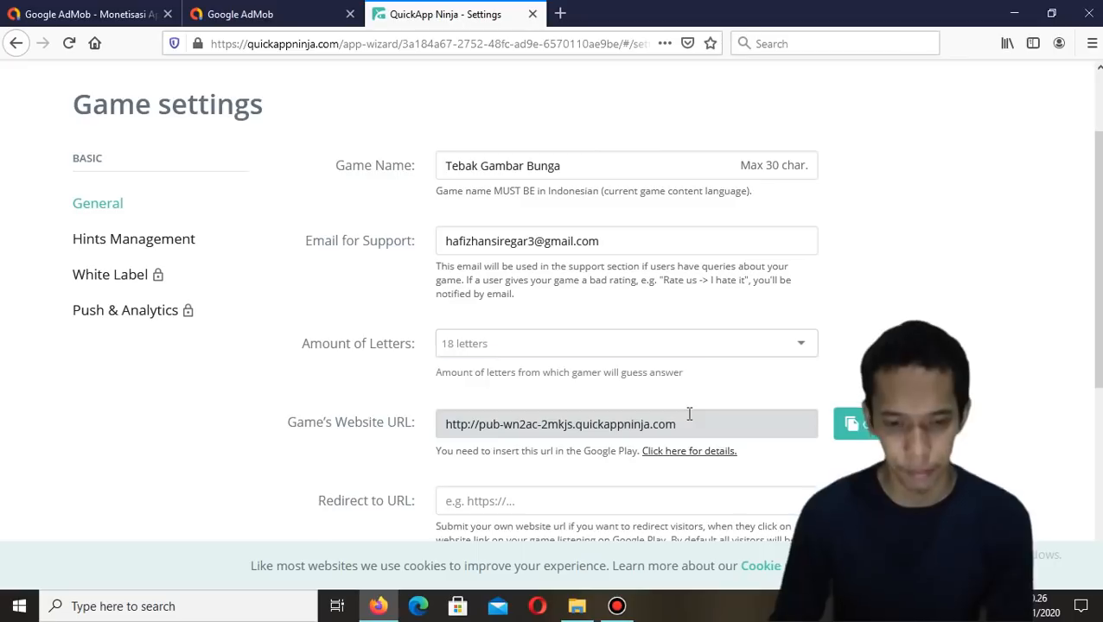
# Review the remaining general settings fields down to GDPR Compliance
pyautogui.scroll(-2, 697, 393)
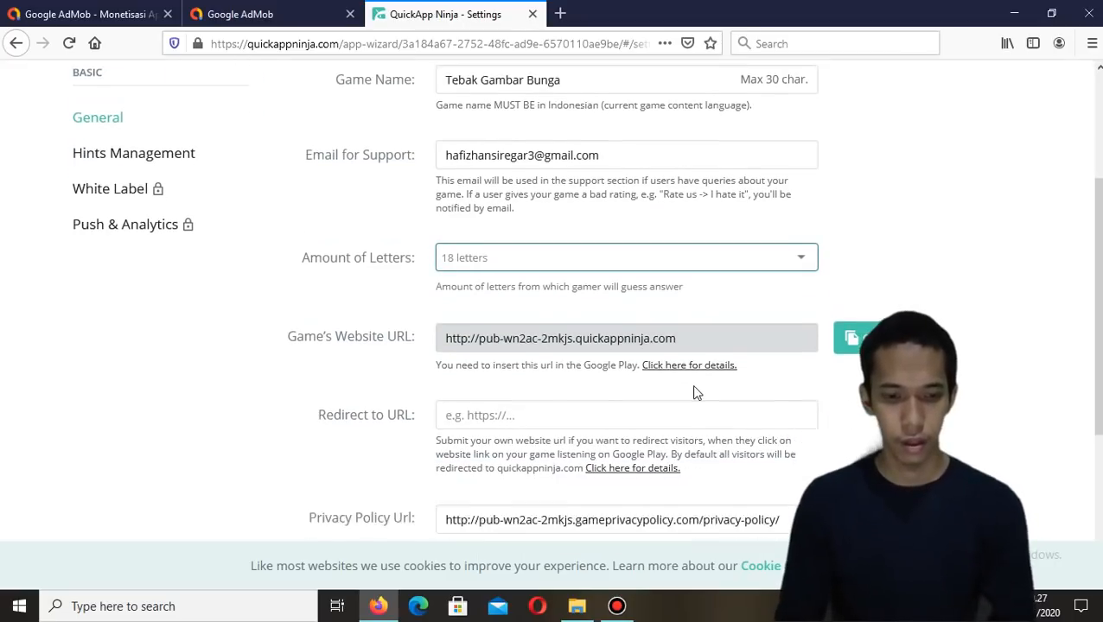
pyautogui.scroll(-2, 702, 390)
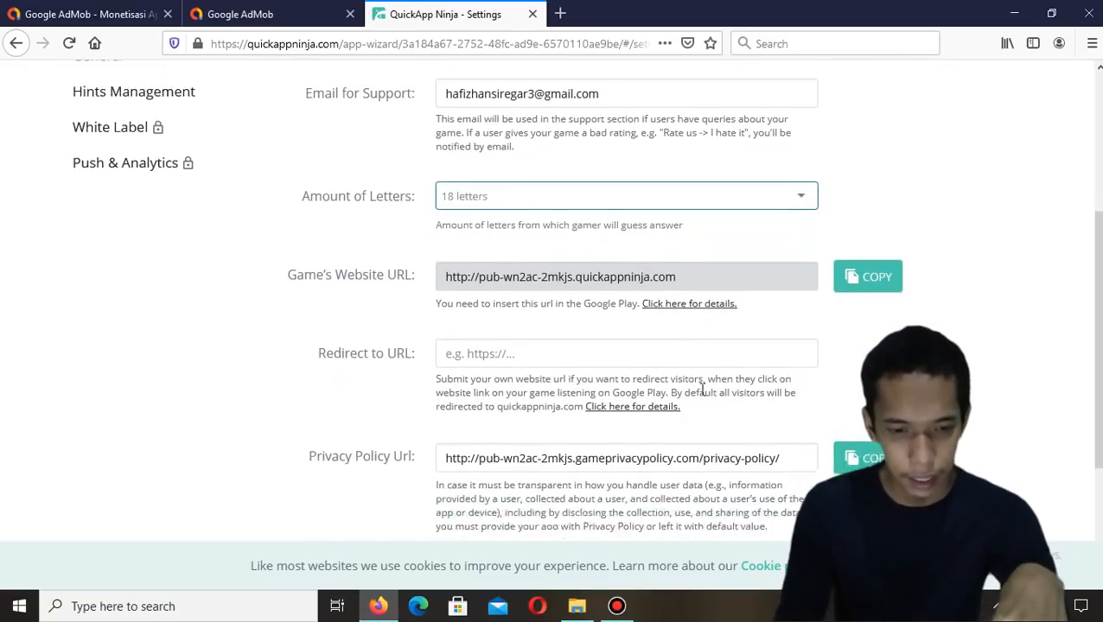
pyautogui.scroll(-2, 701, 390)
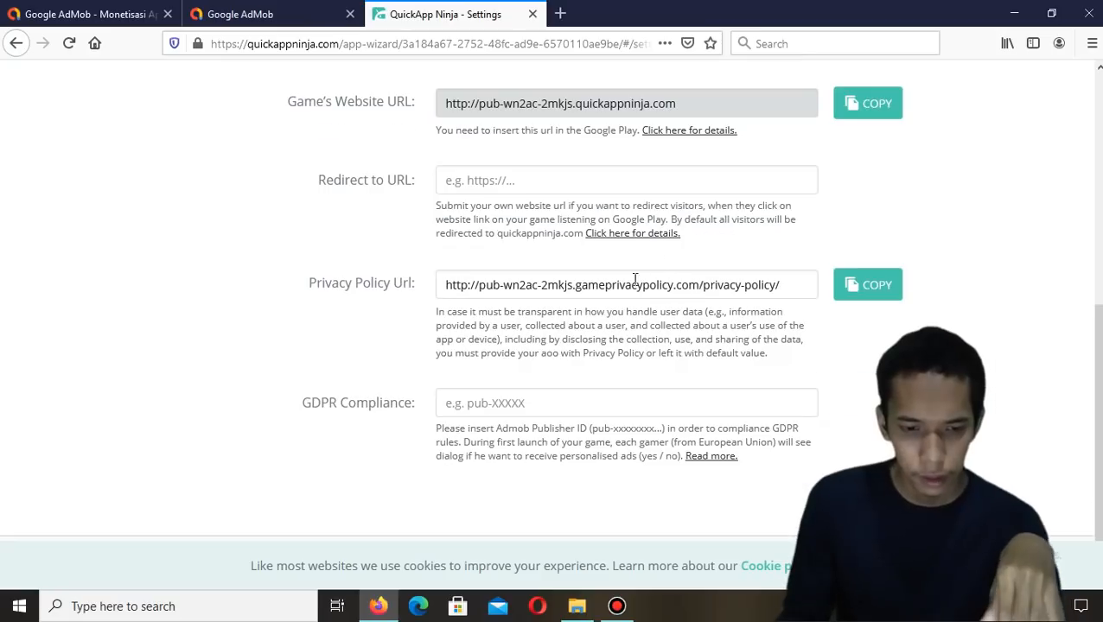
# Copy the AdMob publisher ID from the account menu and paste it into the GDPR Compliance field
pyautogui.scroll(-1, 376, 406)
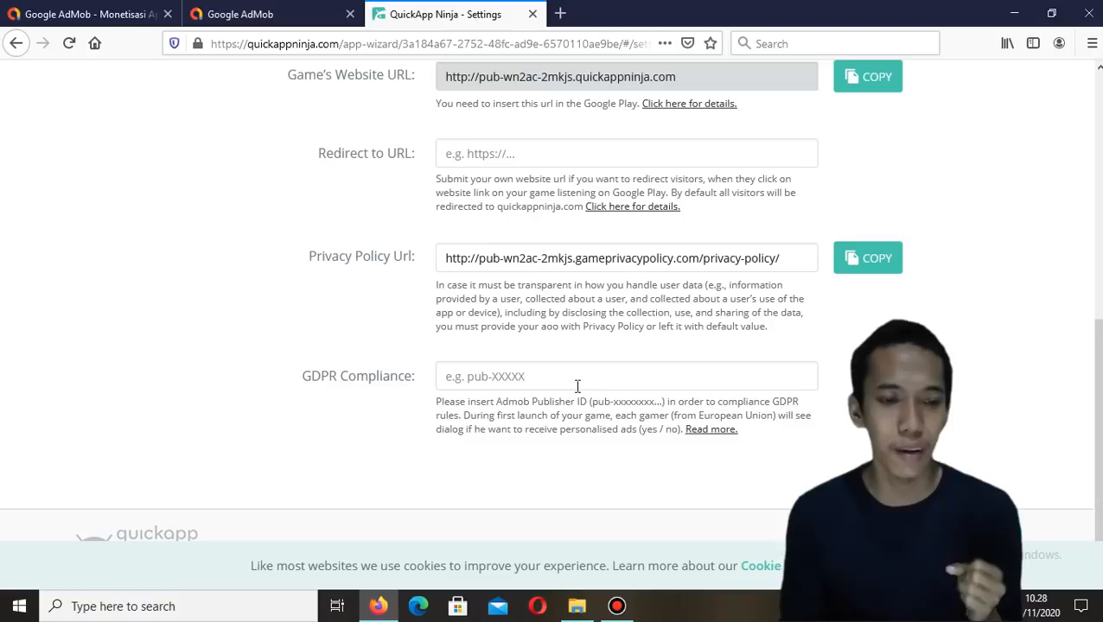
pyautogui.click(262, 14)
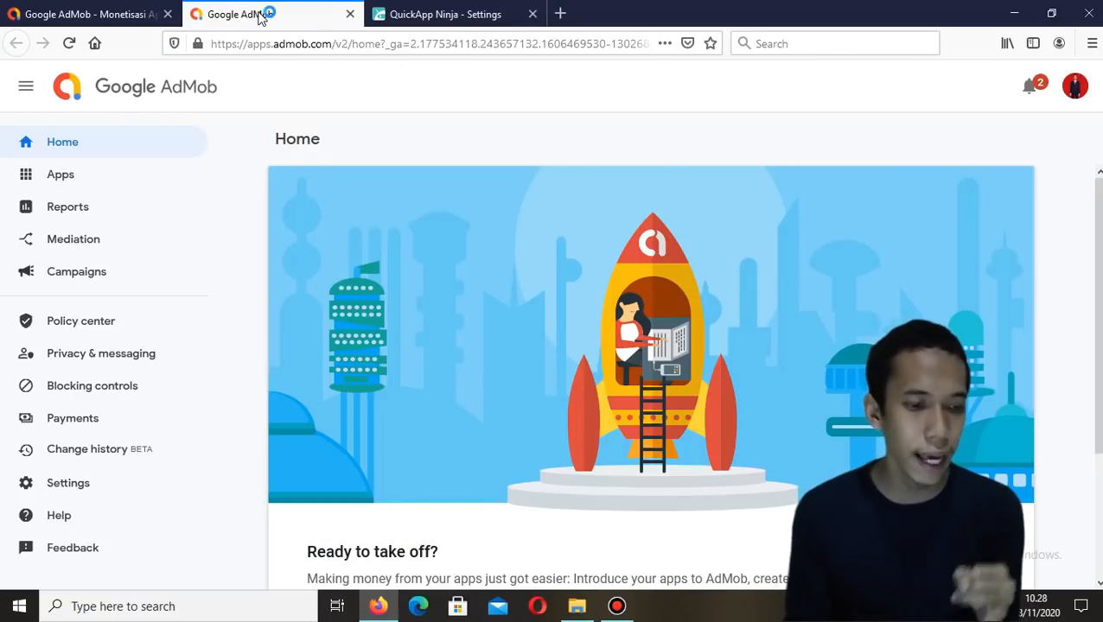
pyautogui.click(1075, 88)
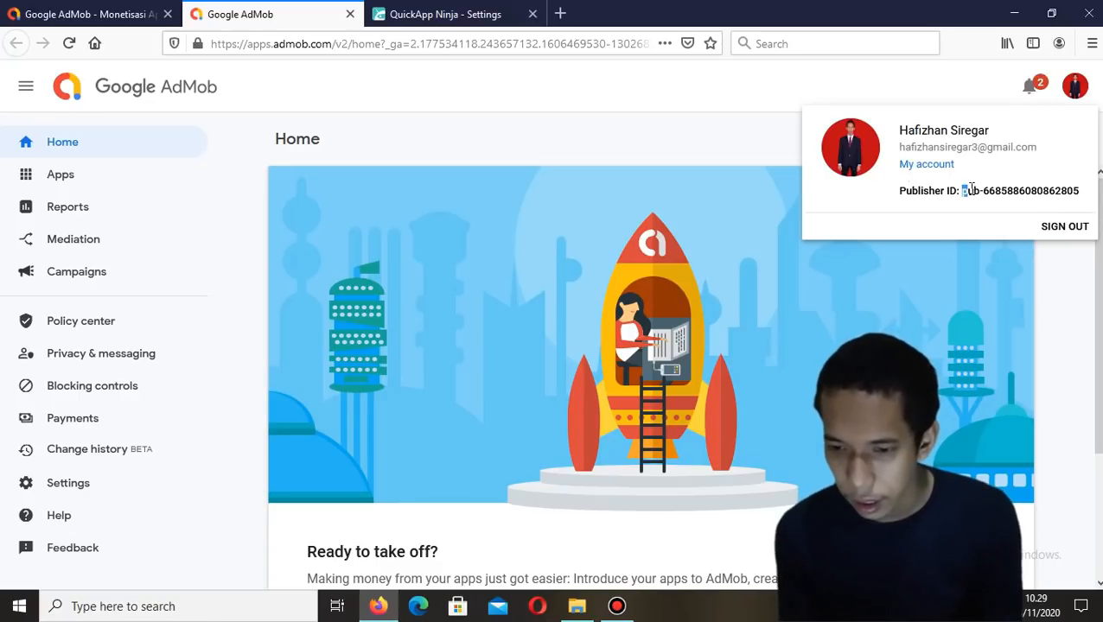
pyautogui.moveTo(979, 187); pyautogui.dragTo(1079, 195)
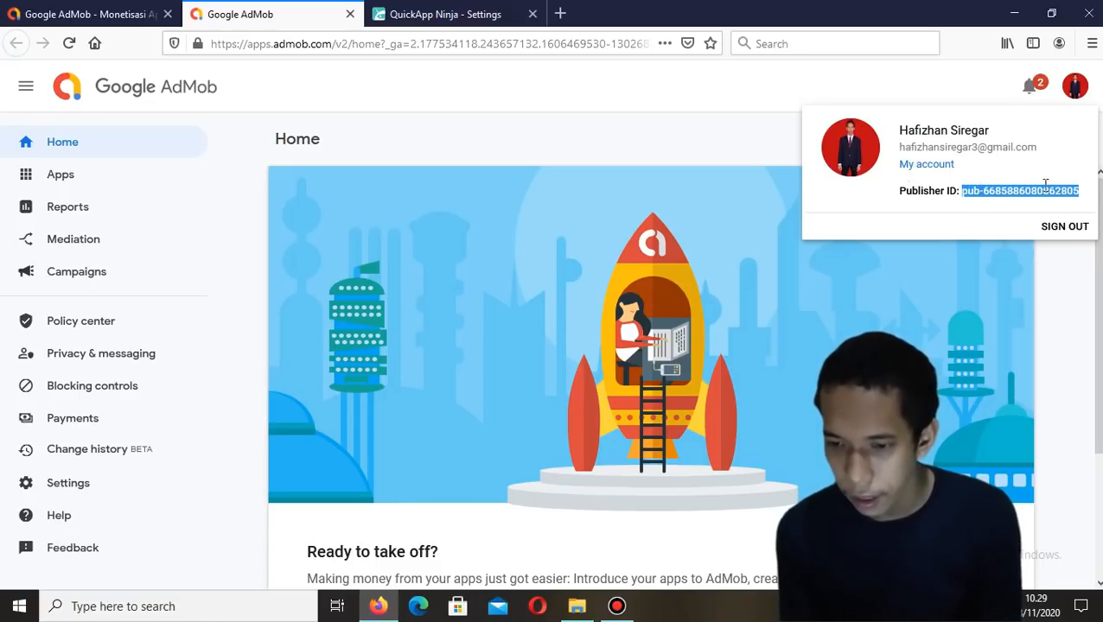
pyautogui.rightClick(1042, 188)
pyautogui.click(1034, 201)
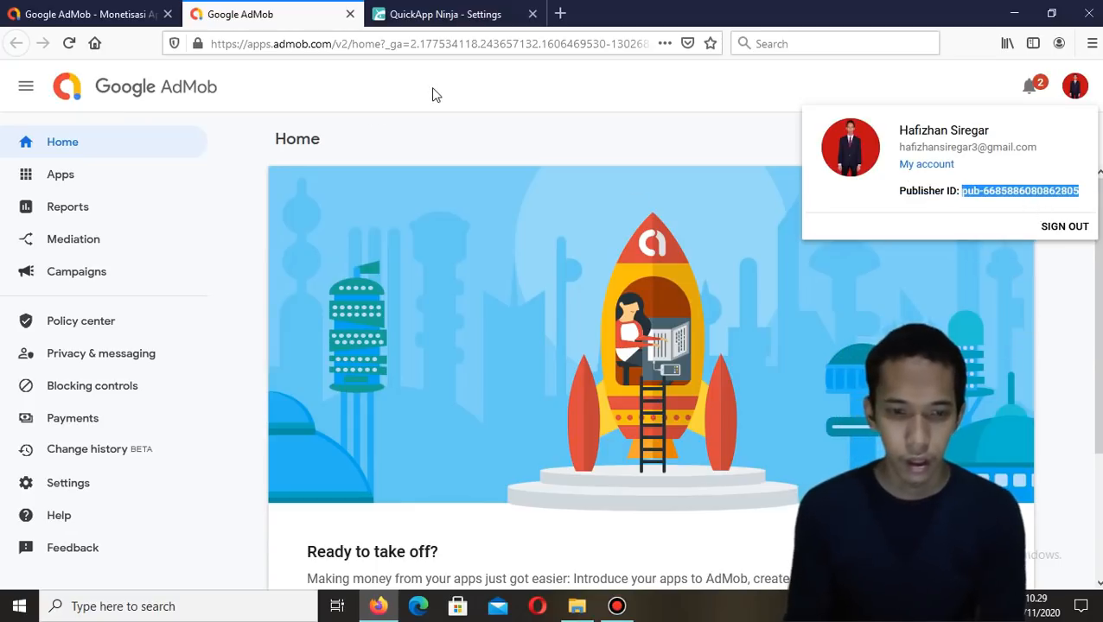
pyautogui.click(485, 147)
pyautogui.click(423, 10)
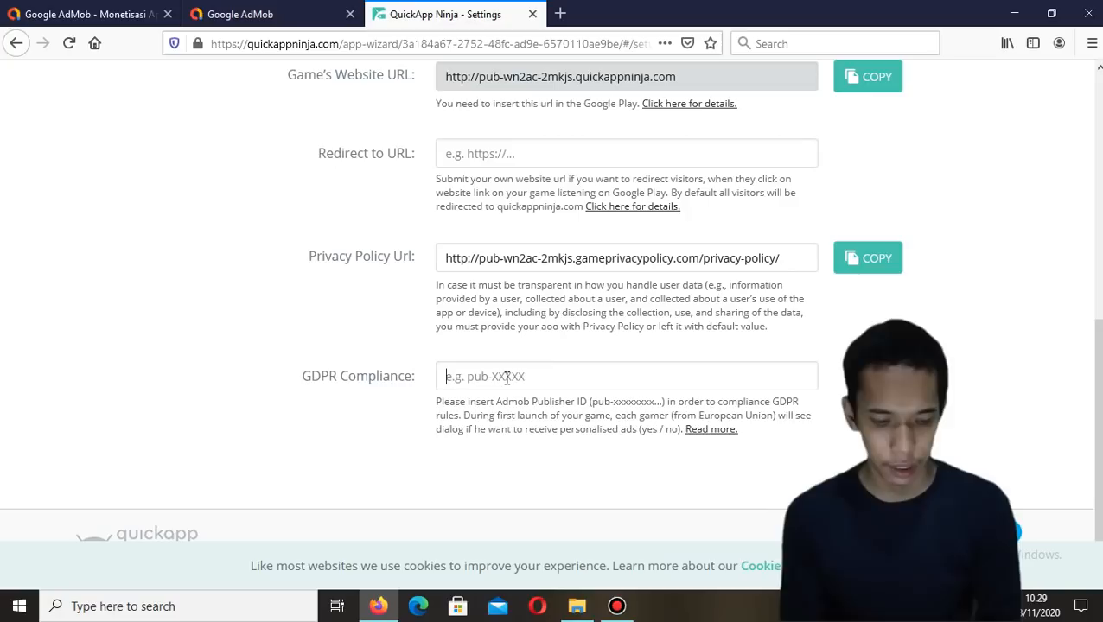
pyautogui.hotkey('ctrl', 'v')
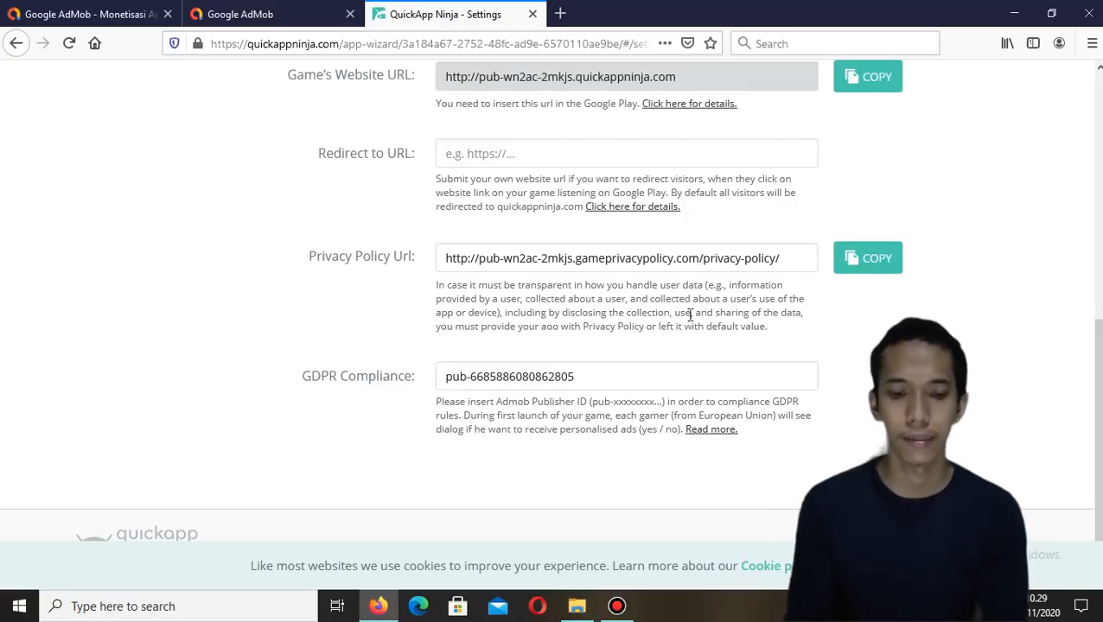
# Open the Monetization section and review the AdMob ad network fields
pyautogui.scroll(5, 689, 315)
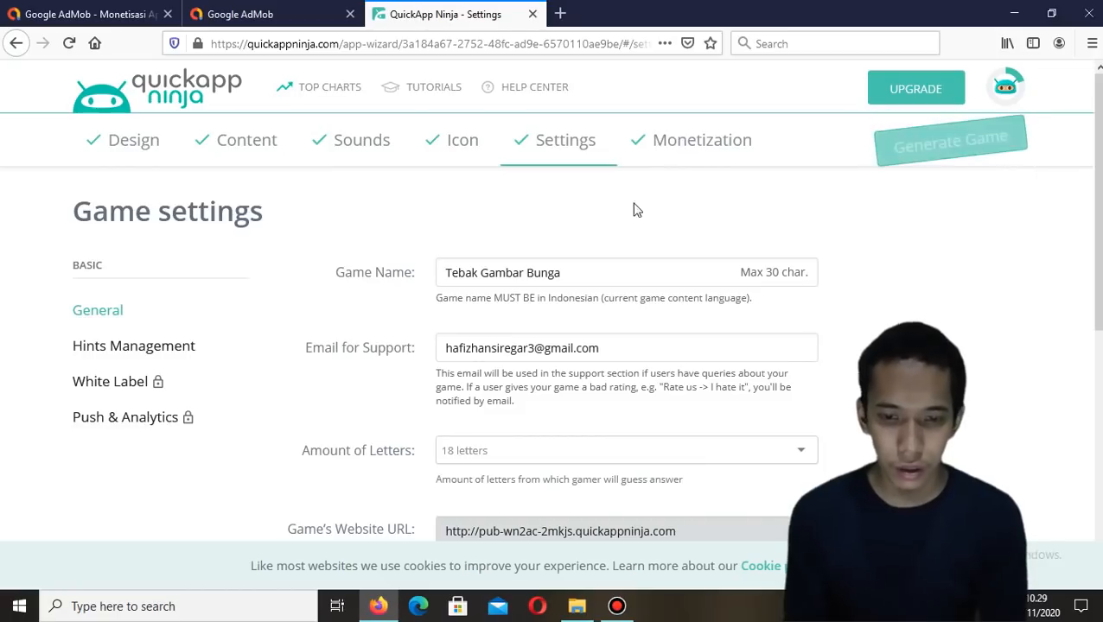
pyautogui.click(671, 159)
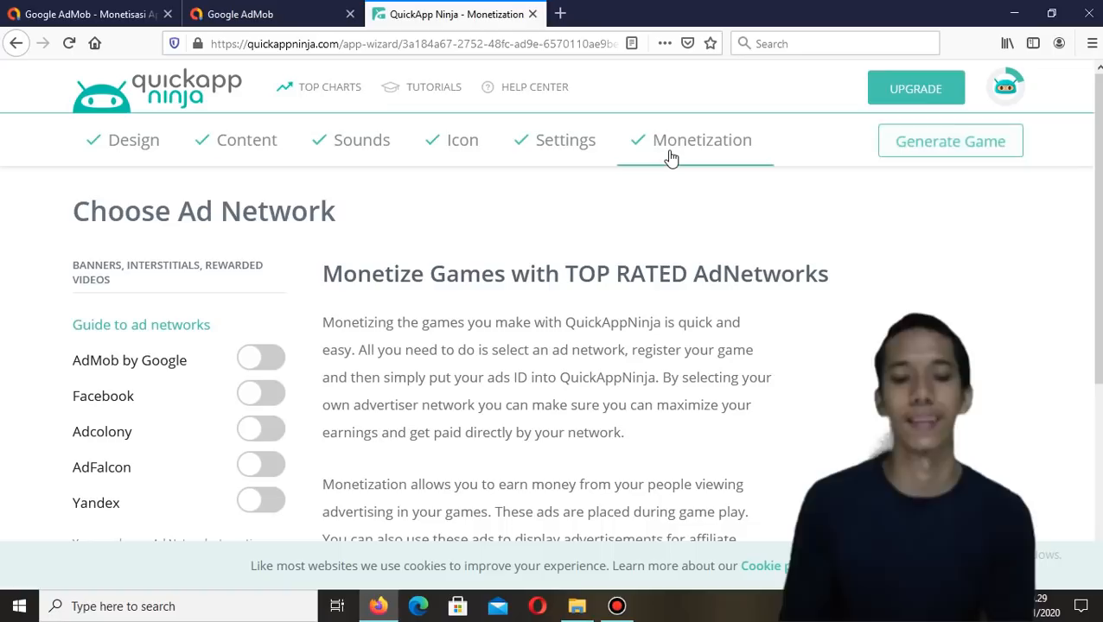
pyautogui.scroll(-5, 671, 158)
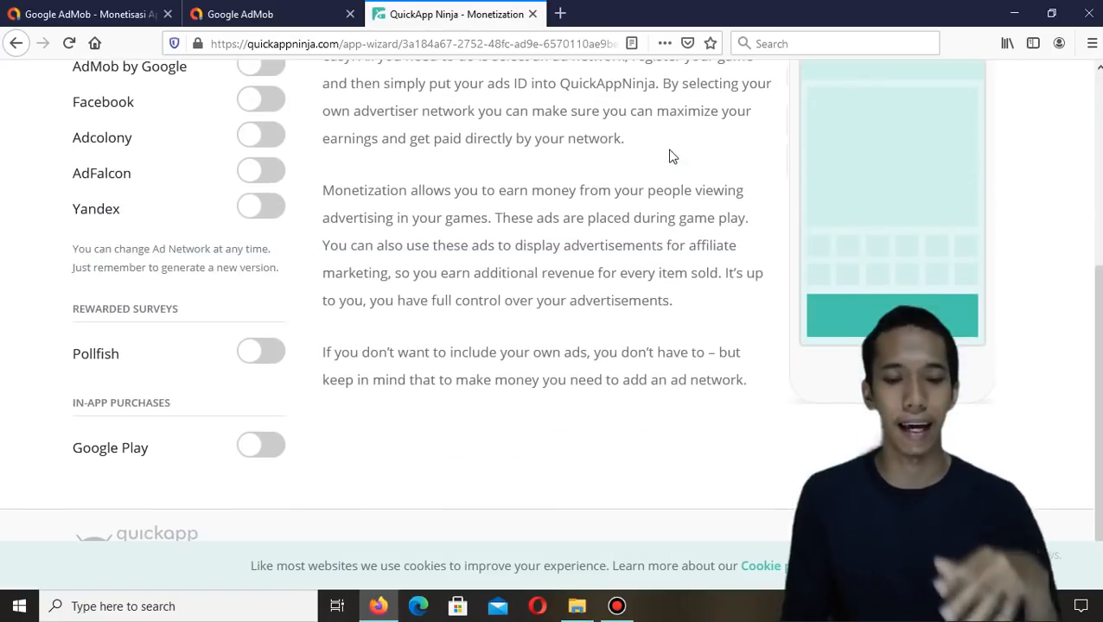
pyautogui.scroll(5, 671, 158)
pyautogui.scroll(-10, 670, 156)
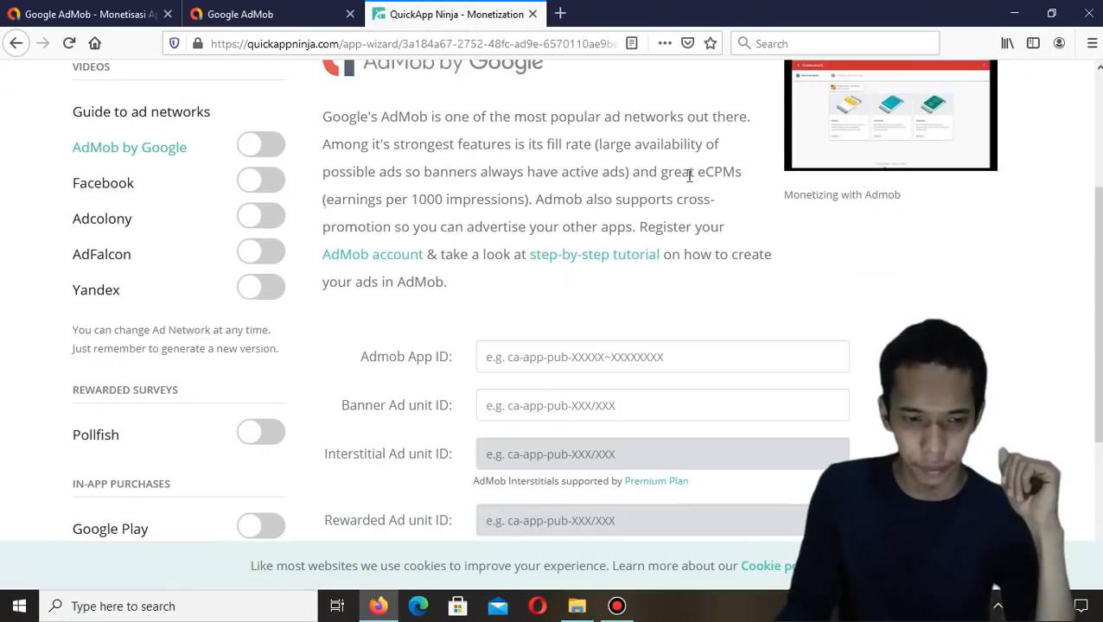
pyautogui.scroll(2, 689, 177)
pyautogui.scroll(-5, 689, 181)
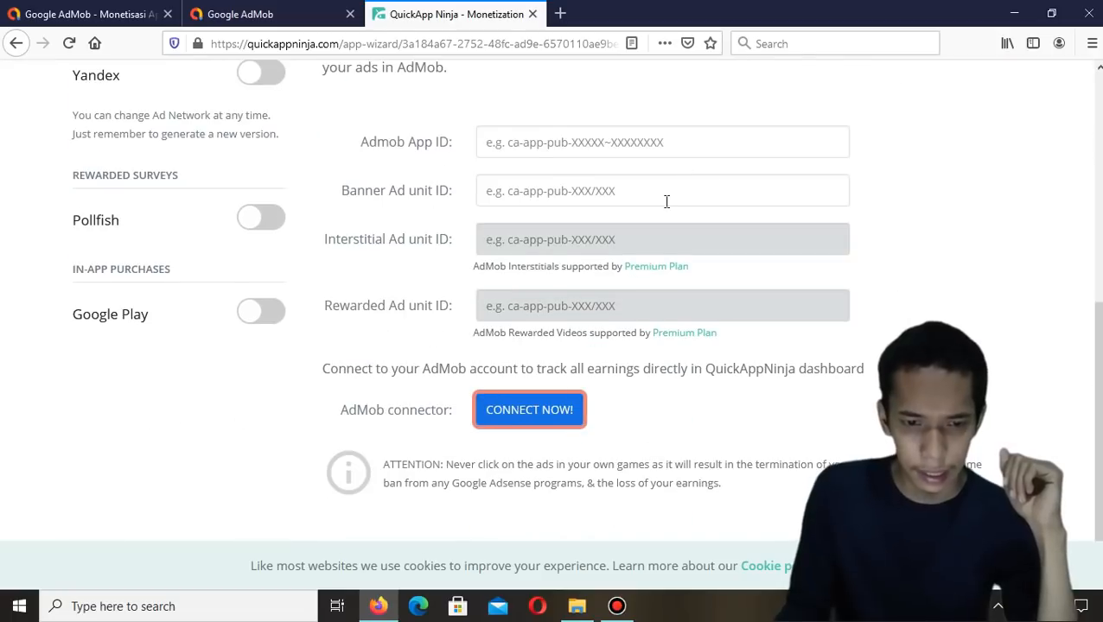
pyautogui.scroll(4, 665, 201)
pyautogui.scroll(-2, 616, 257)
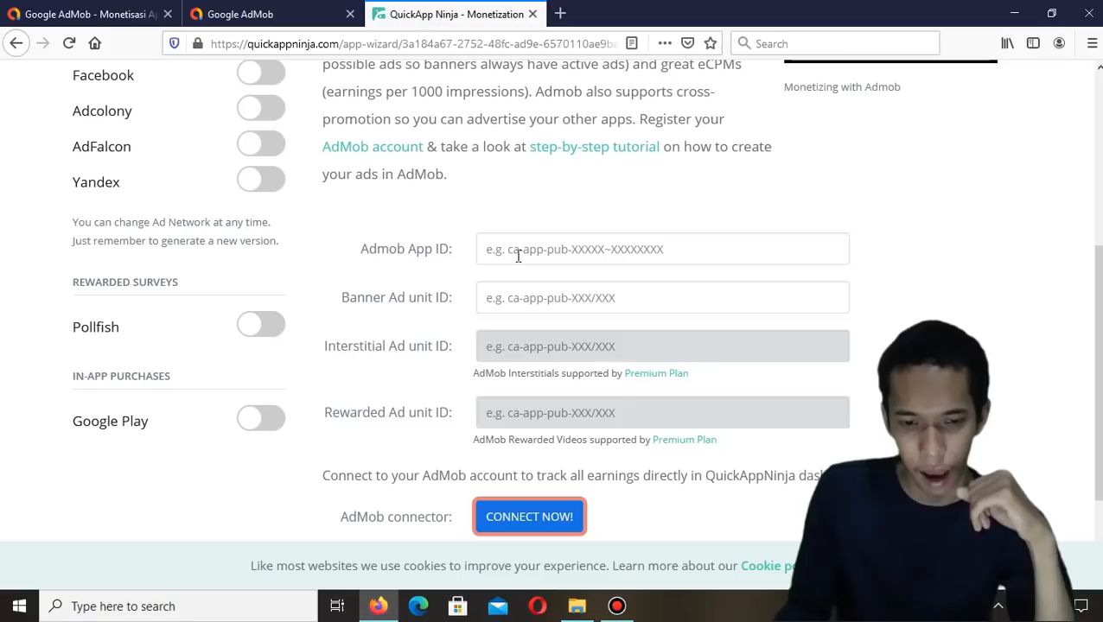
# Start setting up a new, not yet published app in AdMob and name it Tebak Gambar Bunga
pyautogui.click(289, 16)
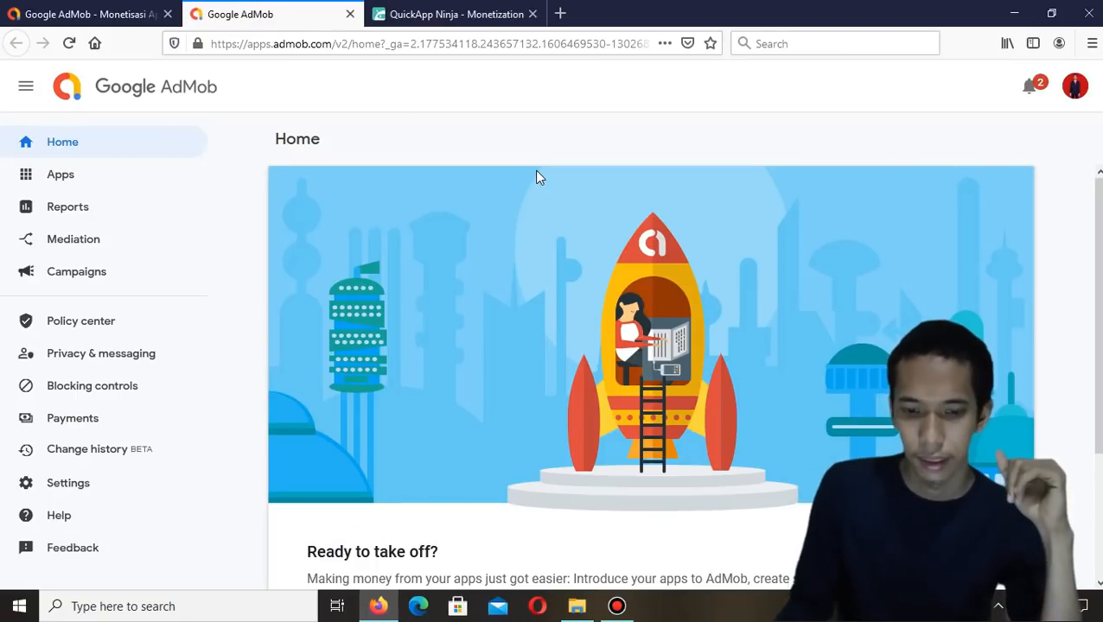
pyautogui.scroll(-3, 536, 176)
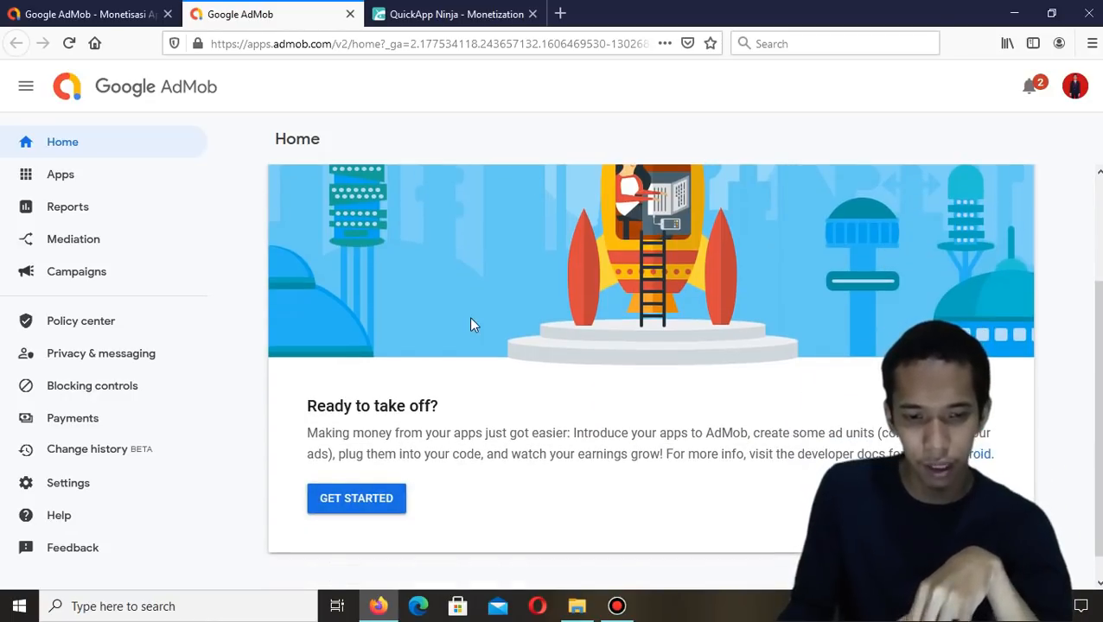
pyautogui.scroll(3, 411, 176)
pyautogui.scroll(-3, 440, 278)
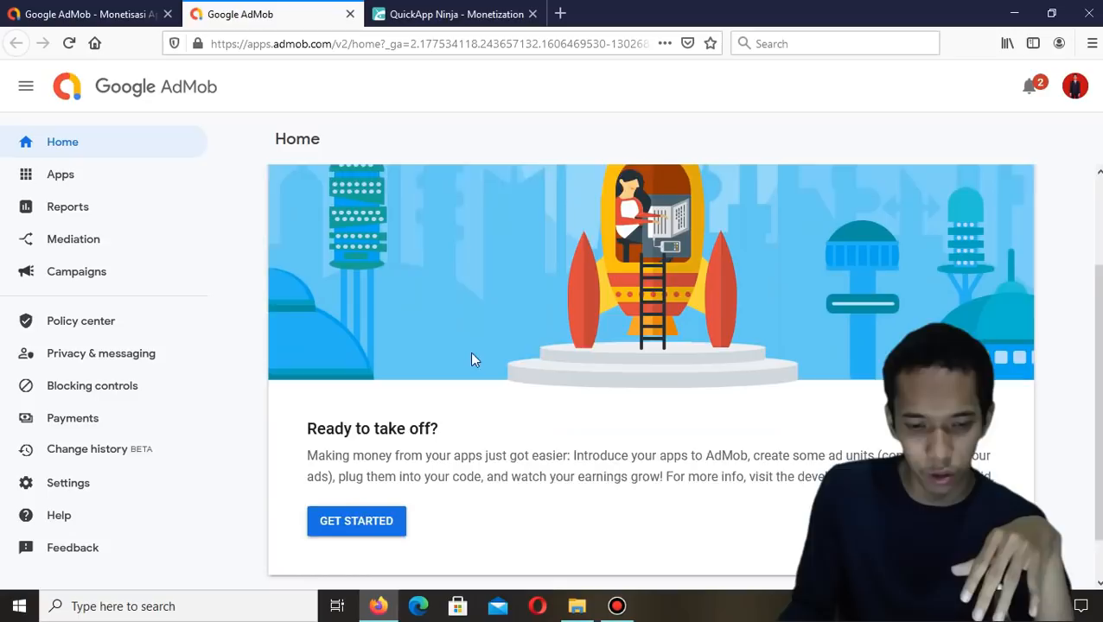
pyautogui.click(377, 497)
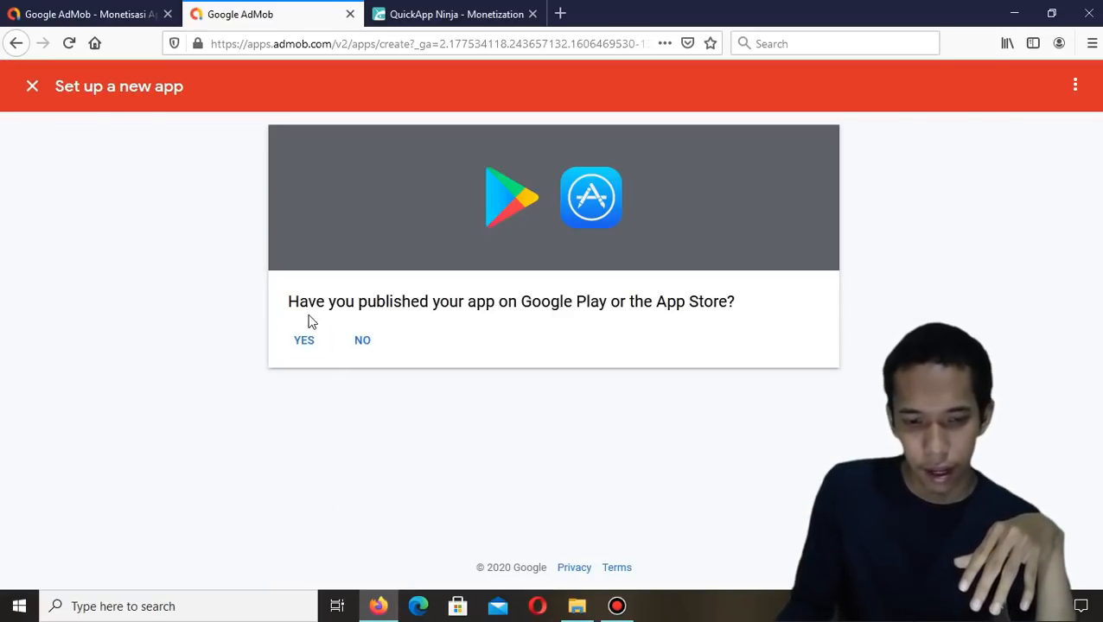
pyautogui.click(359, 346)
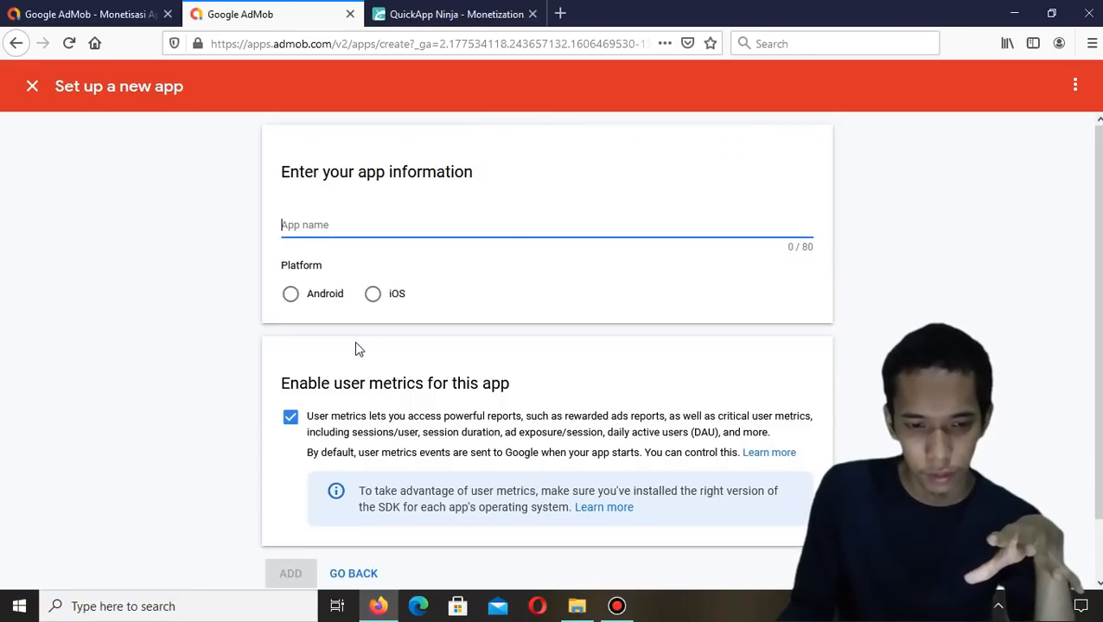
pyautogui.write('Tebak Gambar Bunga')
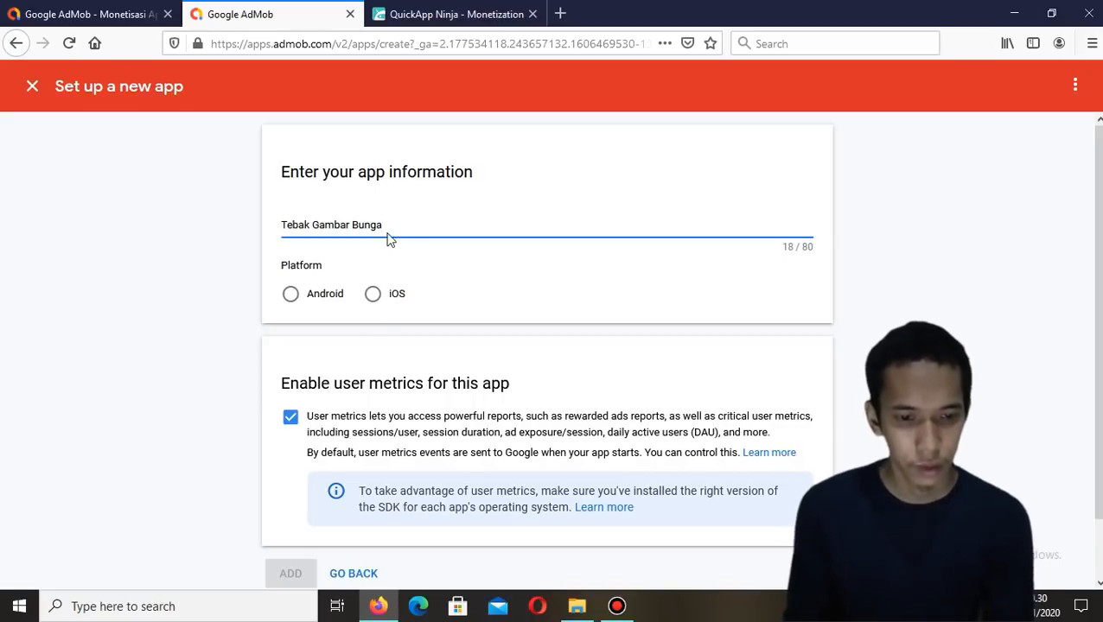
# Copy the app name Tebak Gambar Bunga from the app name field
pyautogui.moveTo(387, 225); pyautogui.dragTo(275, 225)
pyautogui.rightClick(300, 222)
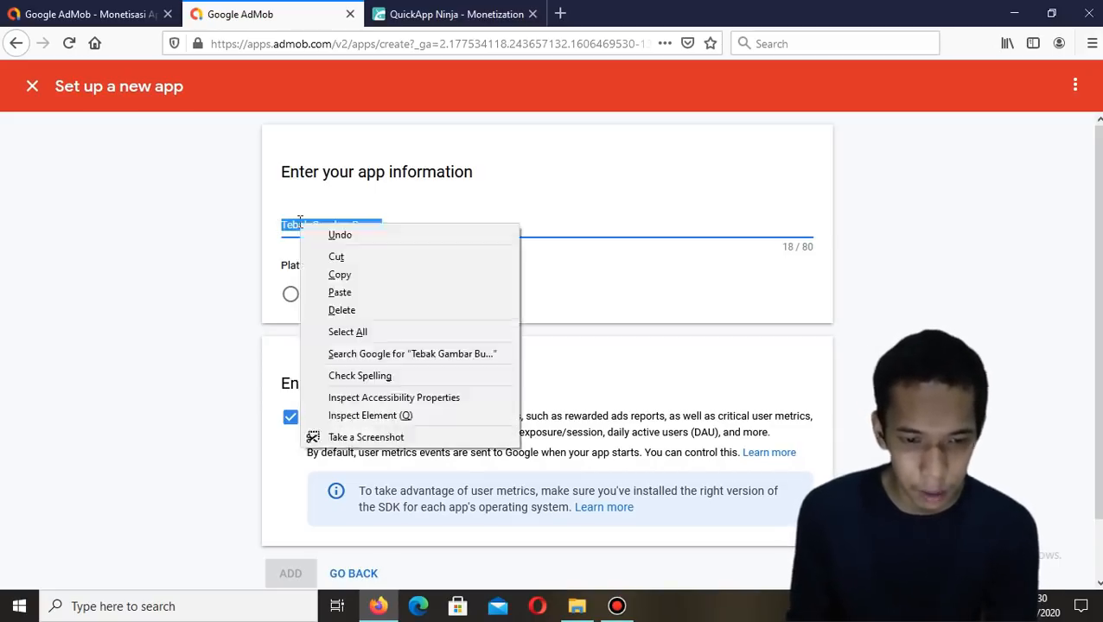
pyautogui.click(344, 277)
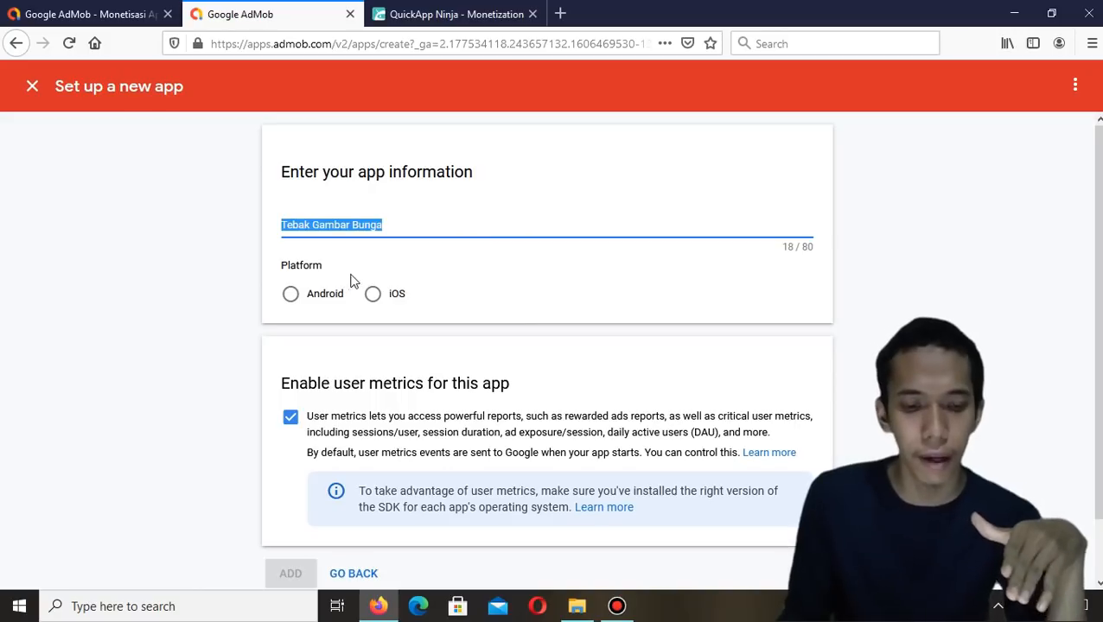
pyautogui.click(383, 266)
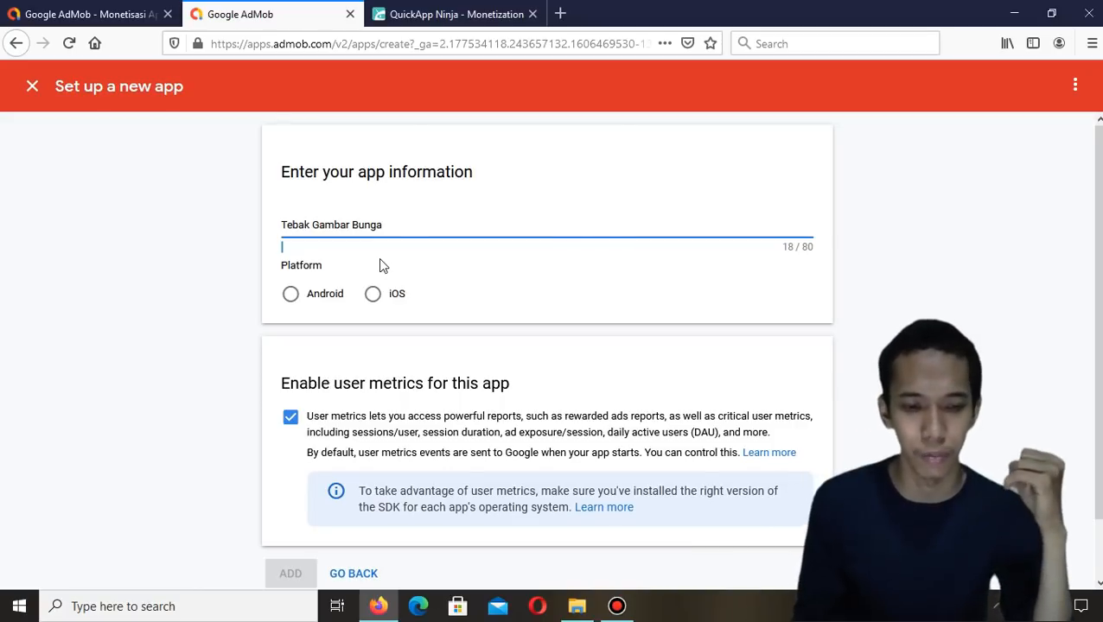
# Choose the Android platform, add the app, and proceed to creating an ad unit
pyautogui.click(301, 297)
pyautogui.scroll(-2, 301, 297)
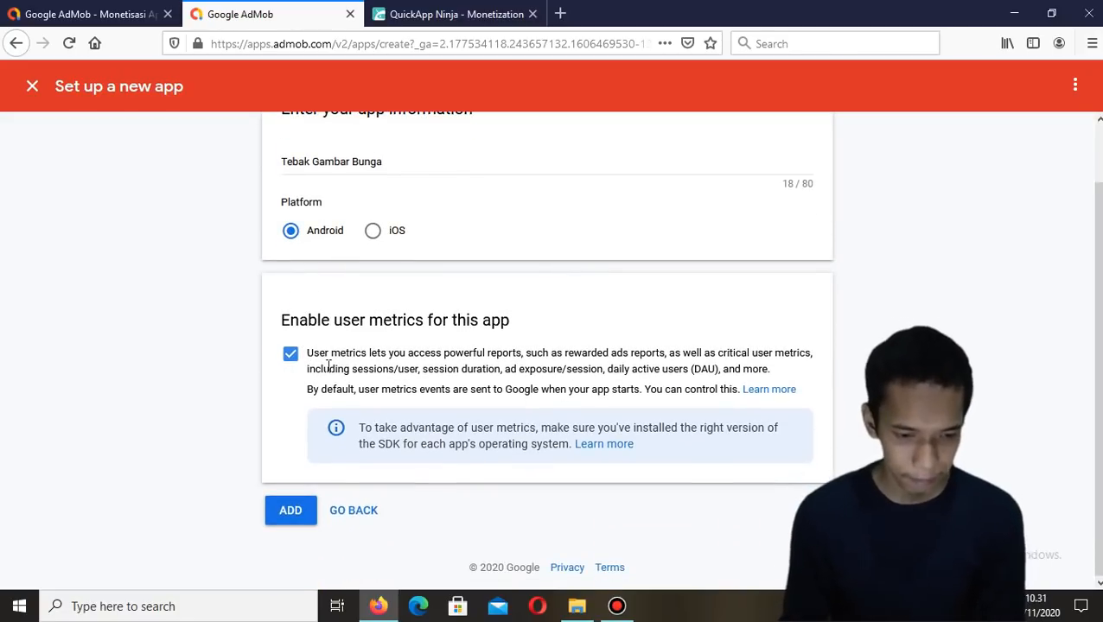
pyautogui.click(308, 518)
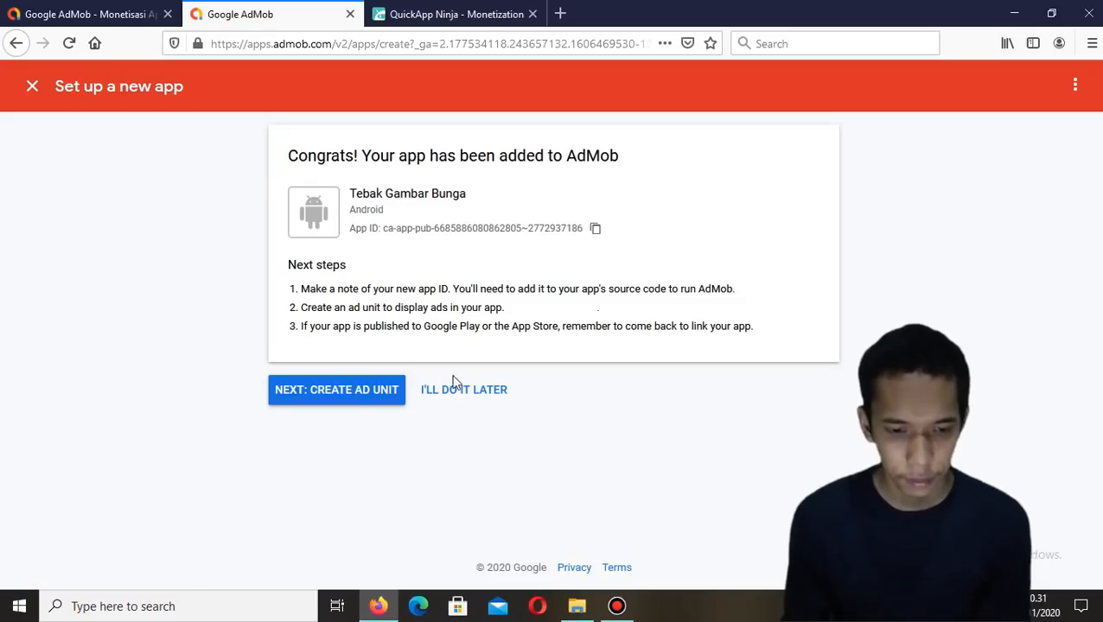
pyautogui.click(377, 391)
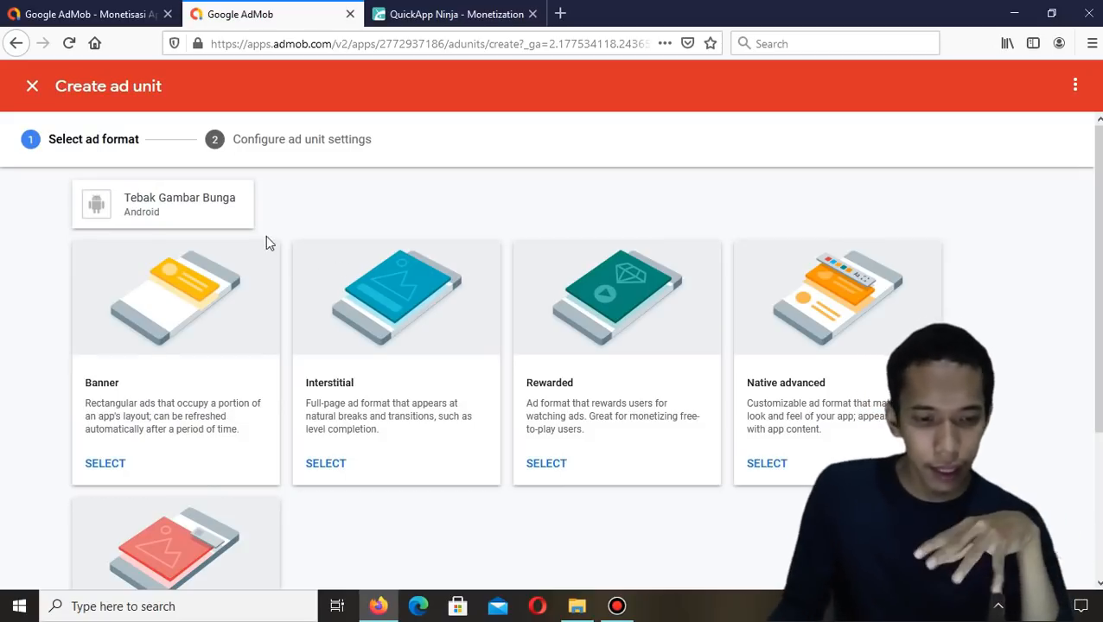
pyautogui.scroll(-2, 247, 265)
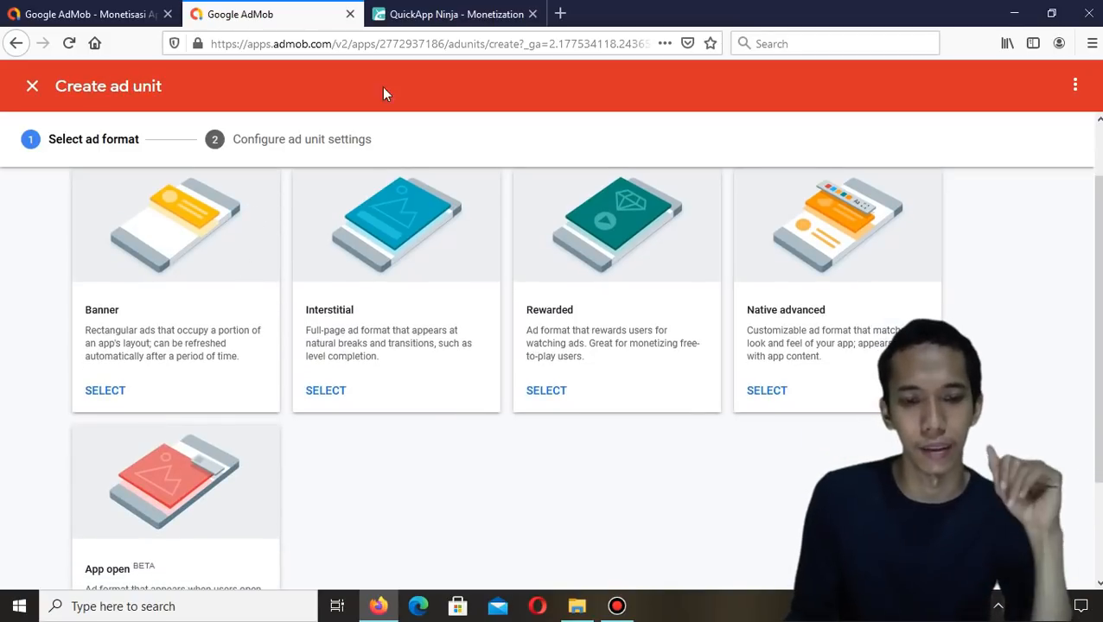
# Review which AdMob ID fields the Monetization page accepts, dismissing the upgrade prompt
pyautogui.click(445, 14)
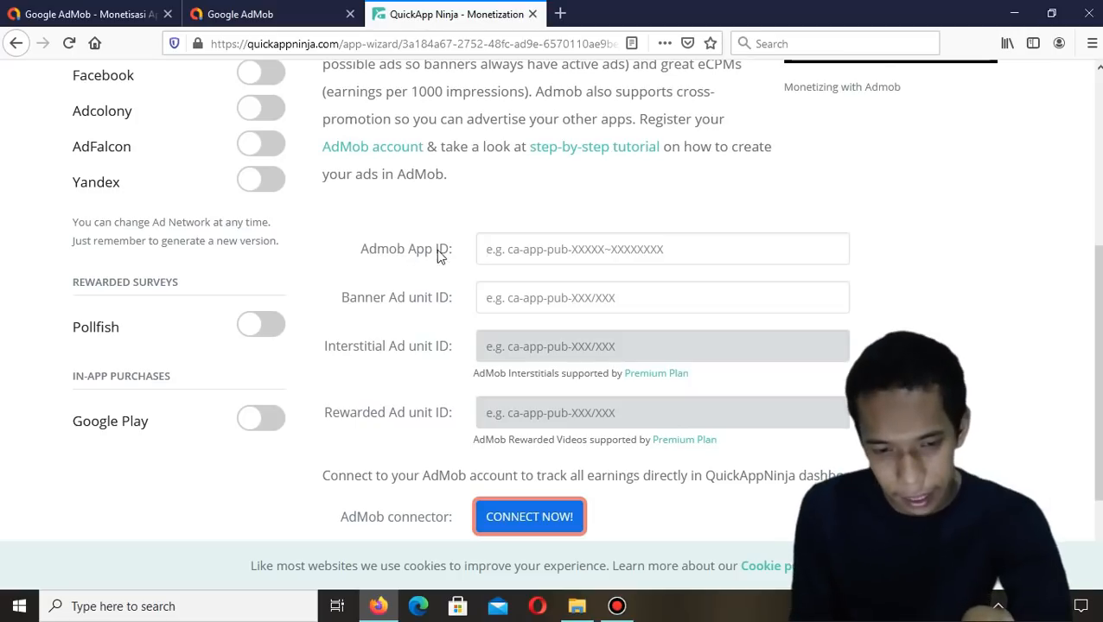
pyautogui.moveTo(420, 252); pyautogui.dragTo(466, 253)
pyautogui.click(358, 302)
pyautogui.moveTo(338, 303); pyautogui.dragTo(435, 306)
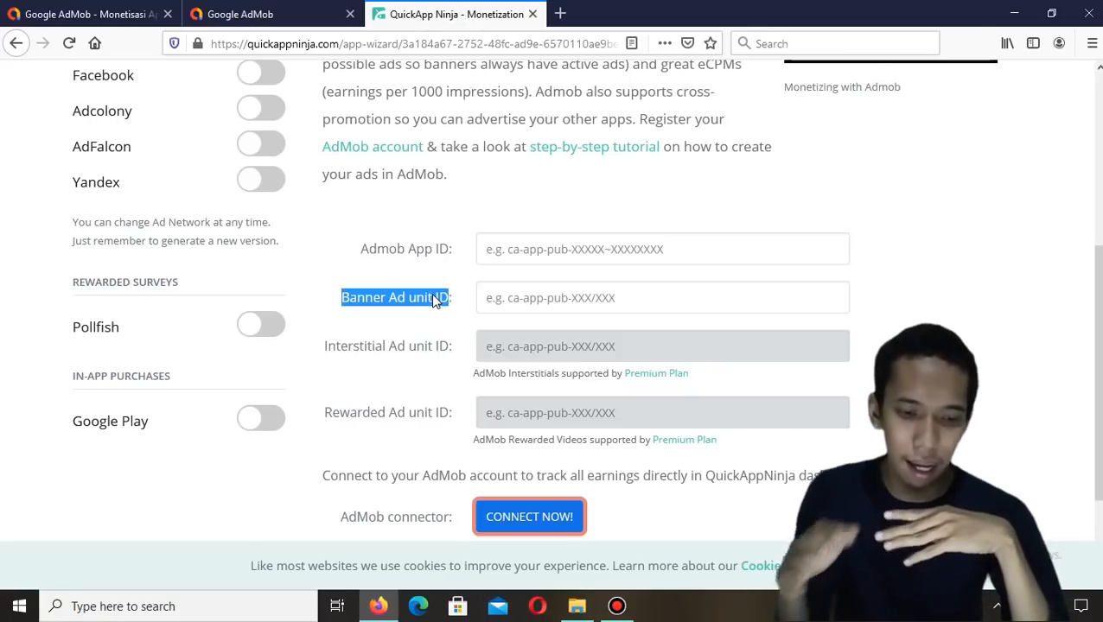
pyautogui.click(366, 413)
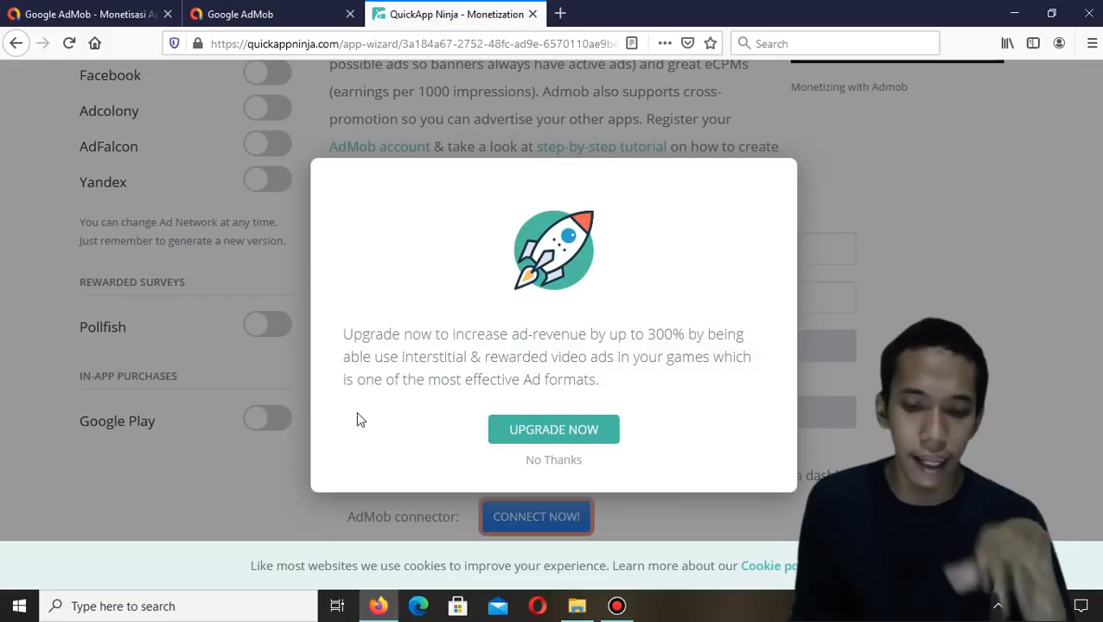
pyautogui.click(569, 463)
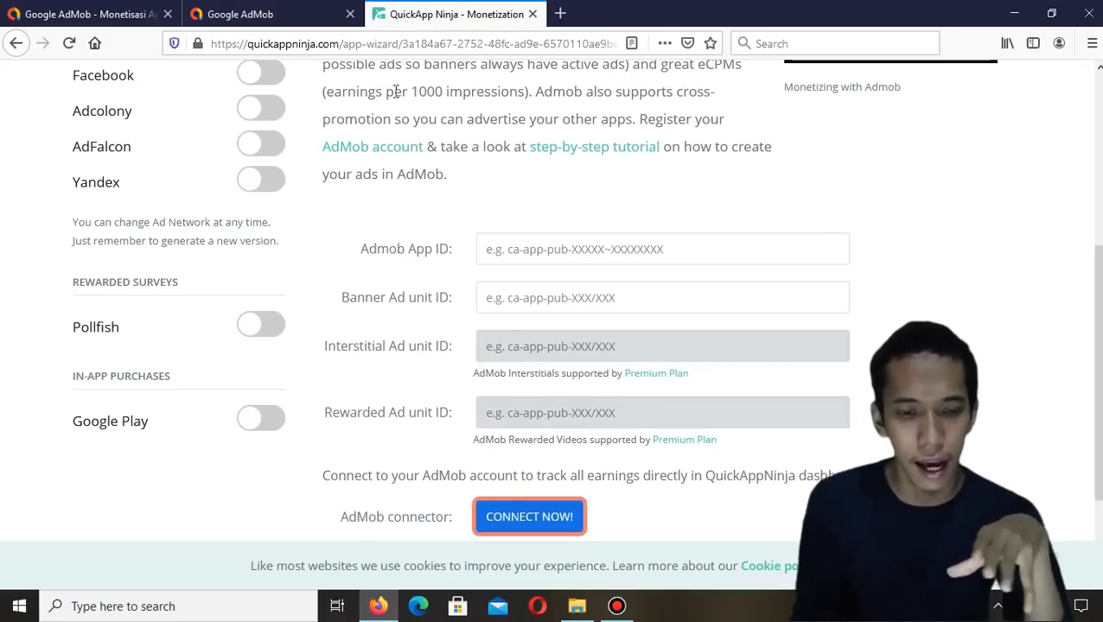
pyautogui.click(312, 14)
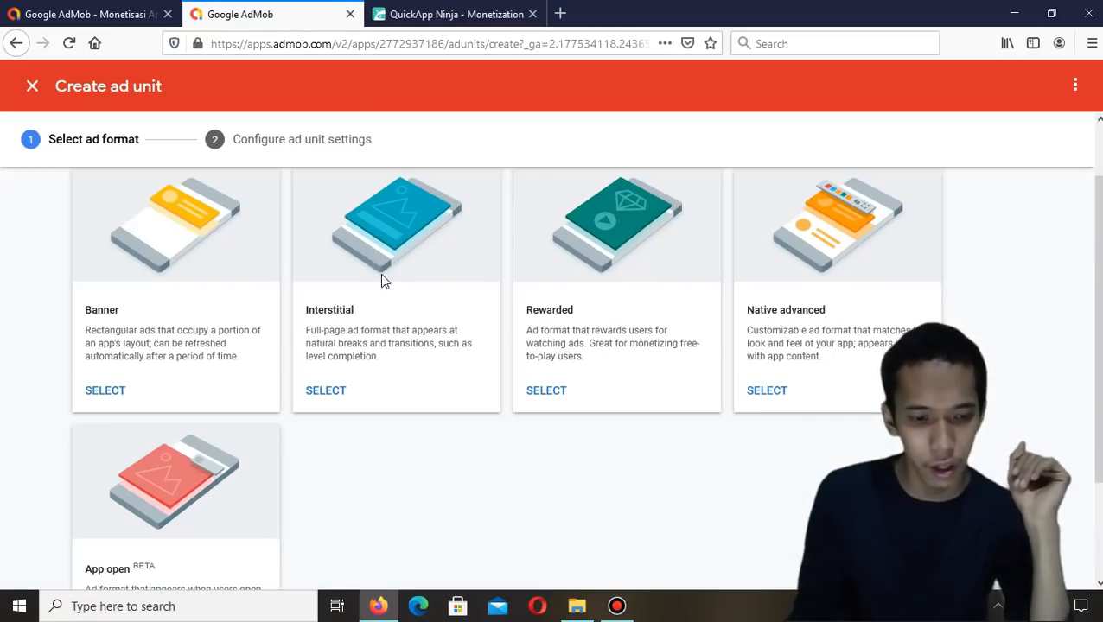
# Create a Banner ad unit named Tebak Gambar Bunga
pyautogui.click(104, 391)
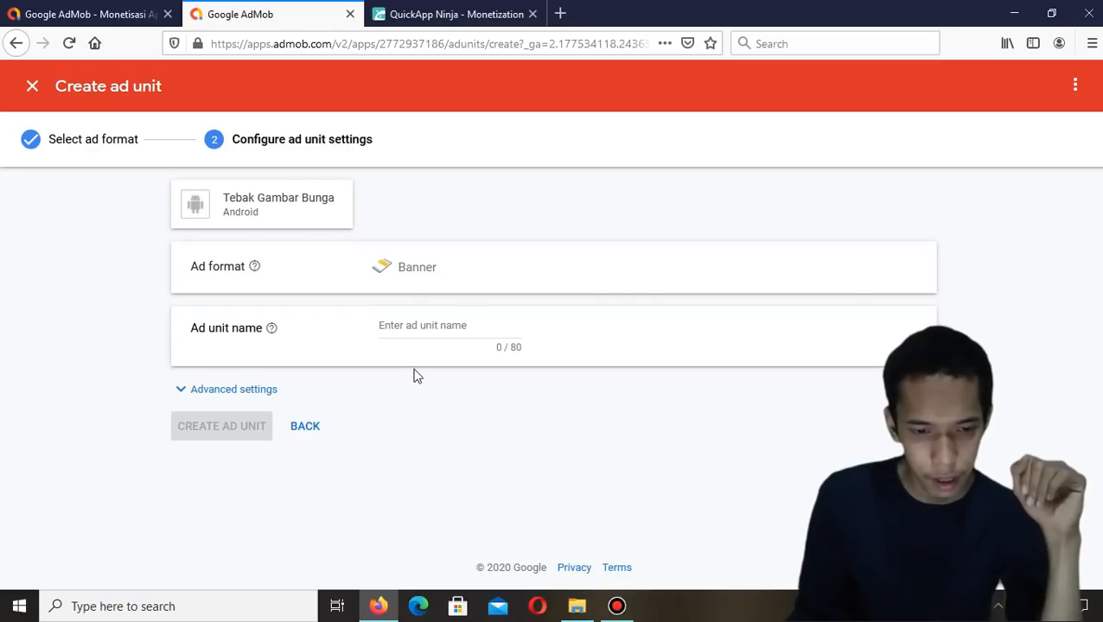
pyautogui.click(420, 321)
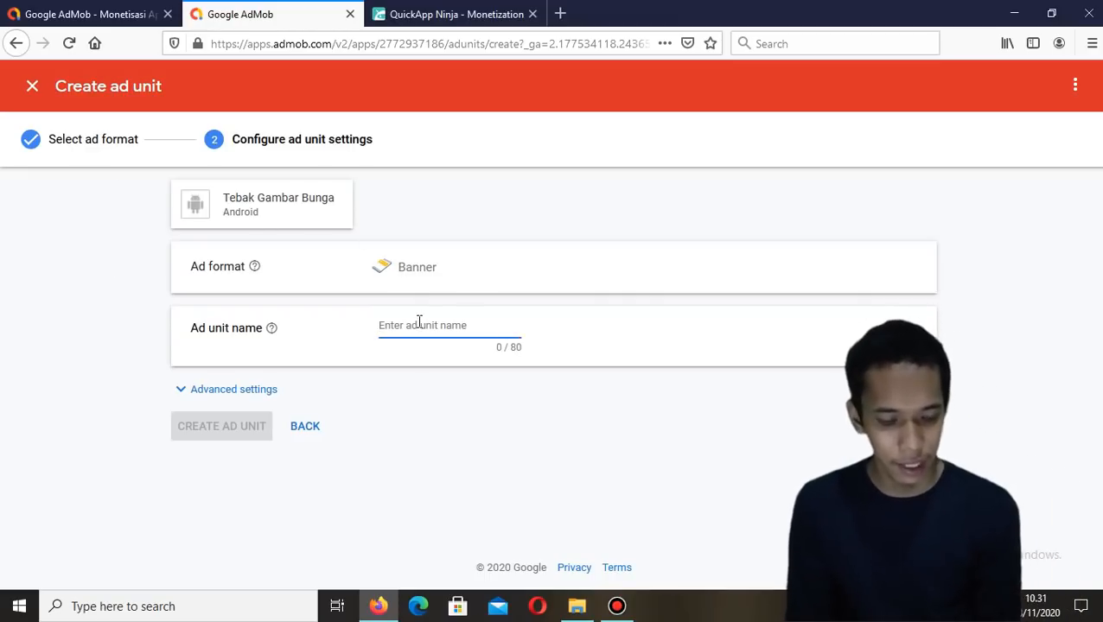
pyautogui.hotkey('ctrl', 'v')
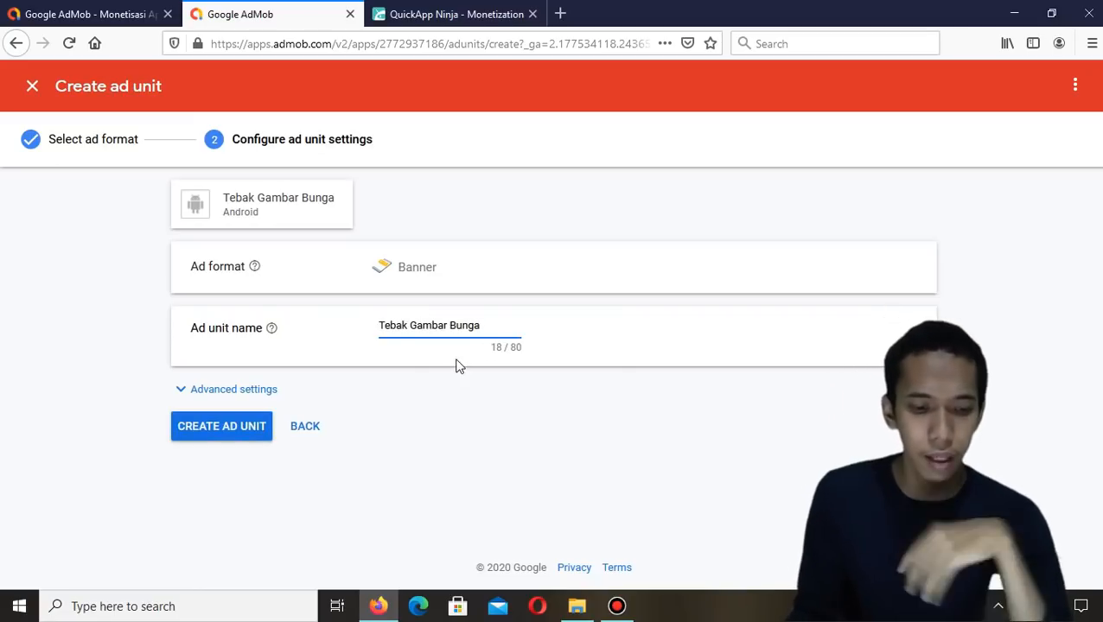
pyautogui.click(228, 437)
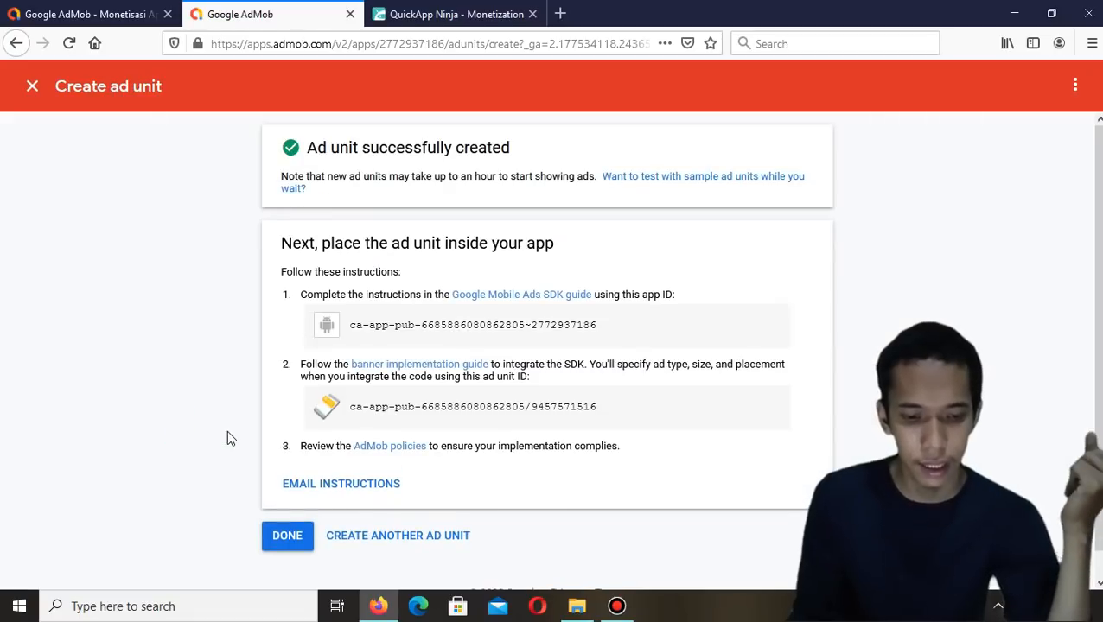
# Create an Interstitial ad unit named Tebak Gambar Bunga
pyautogui.click(372, 538)
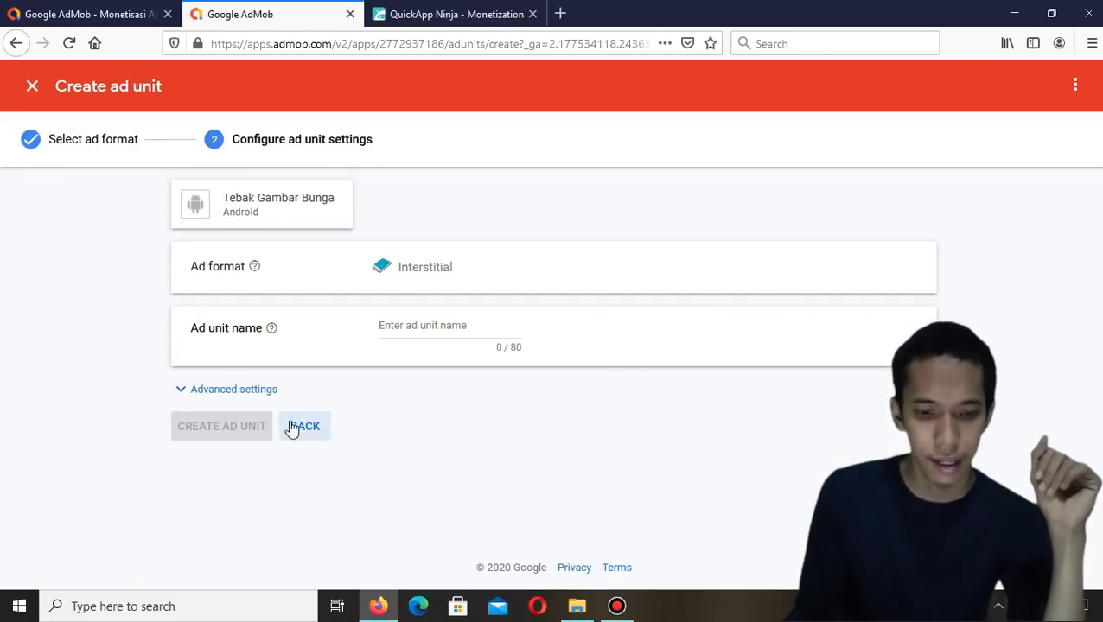
pyautogui.write('Tebak Gambar Bunga')
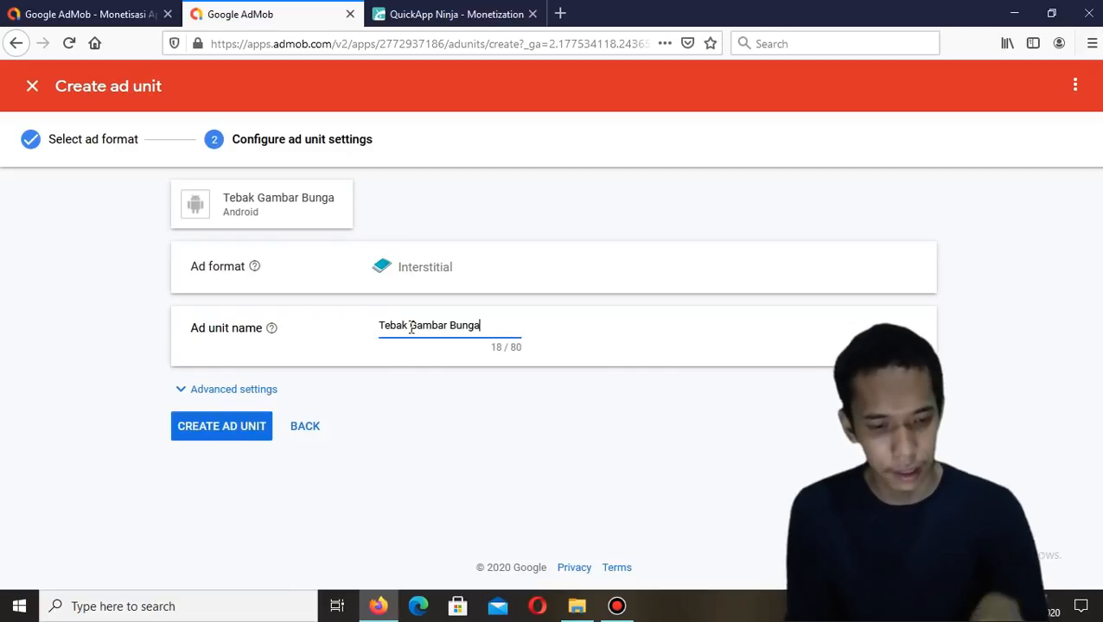
pyautogui.click(223, 429)
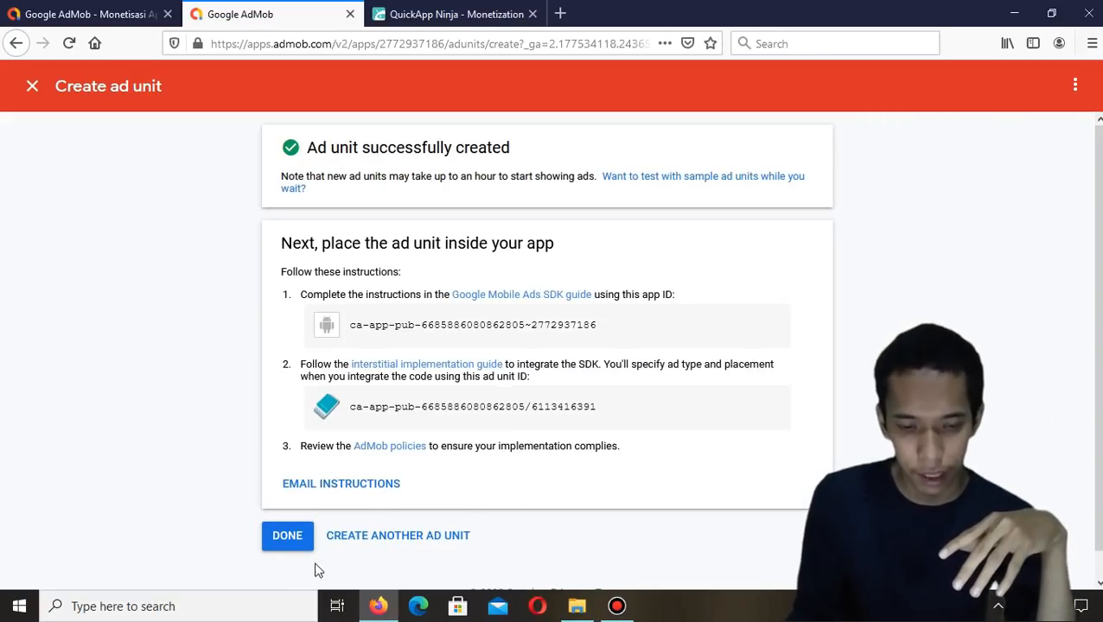
# Create a Rewarded ad unit named Tebak Gambar Bunga with the default reward settings, and finish
pyautogui.click(365, 538)
pyautogui.click(452, 10)
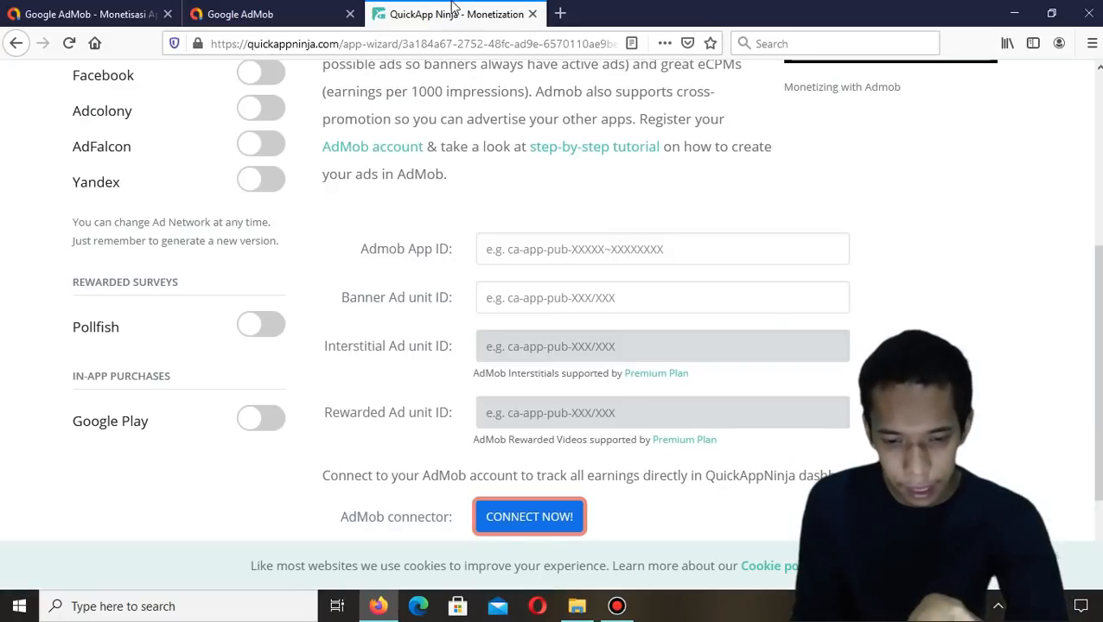
pyautogui.click(285, 8)
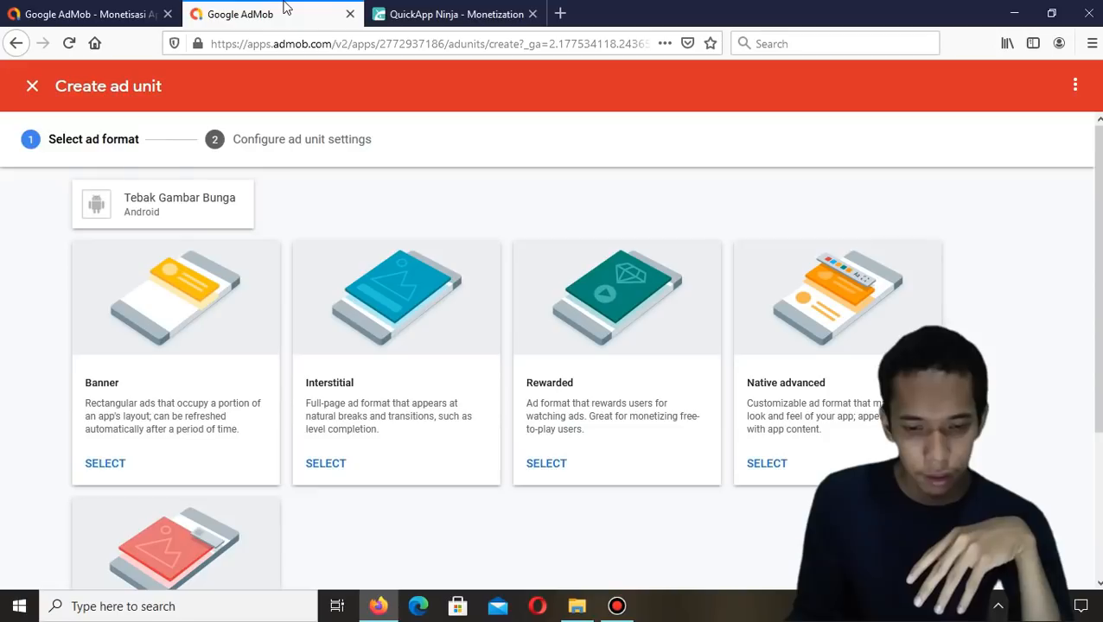
pyautogui.click(553, 465)
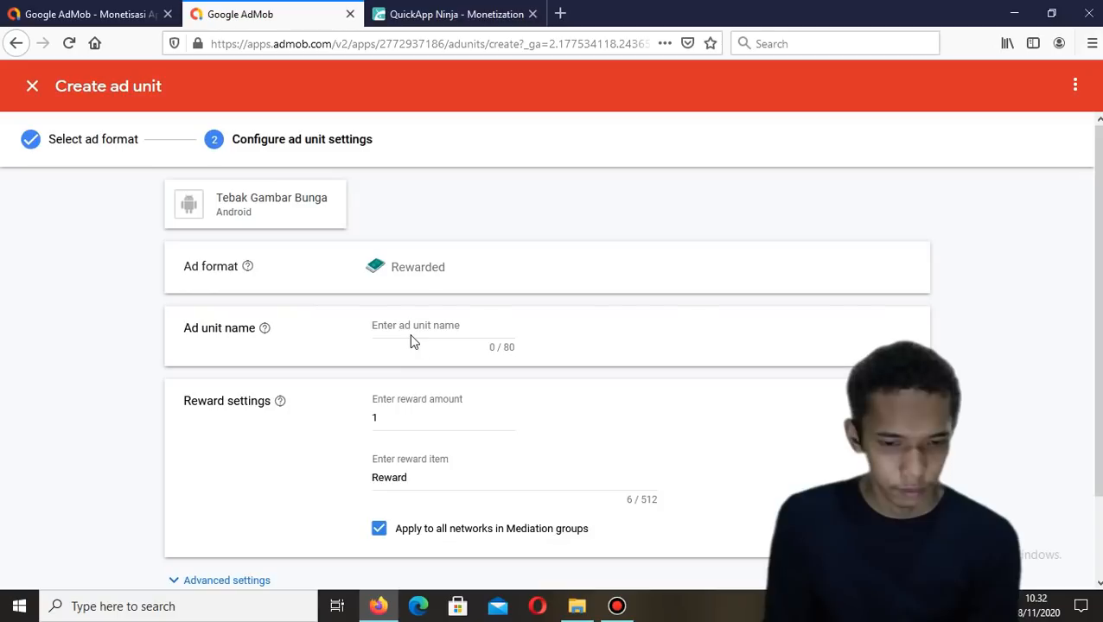
pyautogui.write('Tebak Gambar Bunga')
pyautogui.scroll(-2, 543, 379)
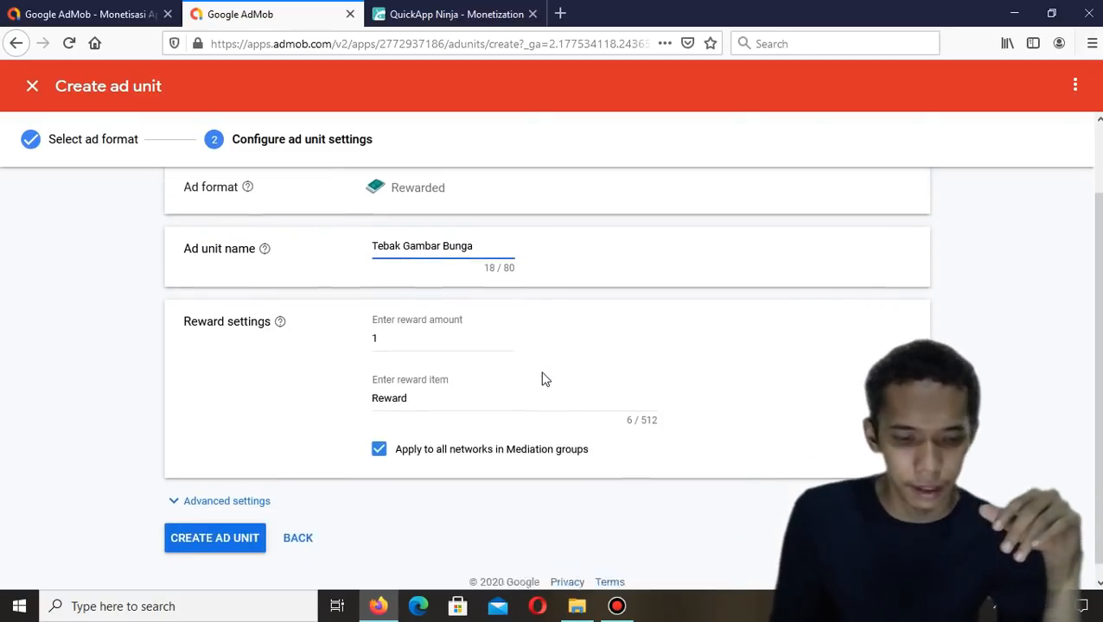
pyautogui.click(256, 525)
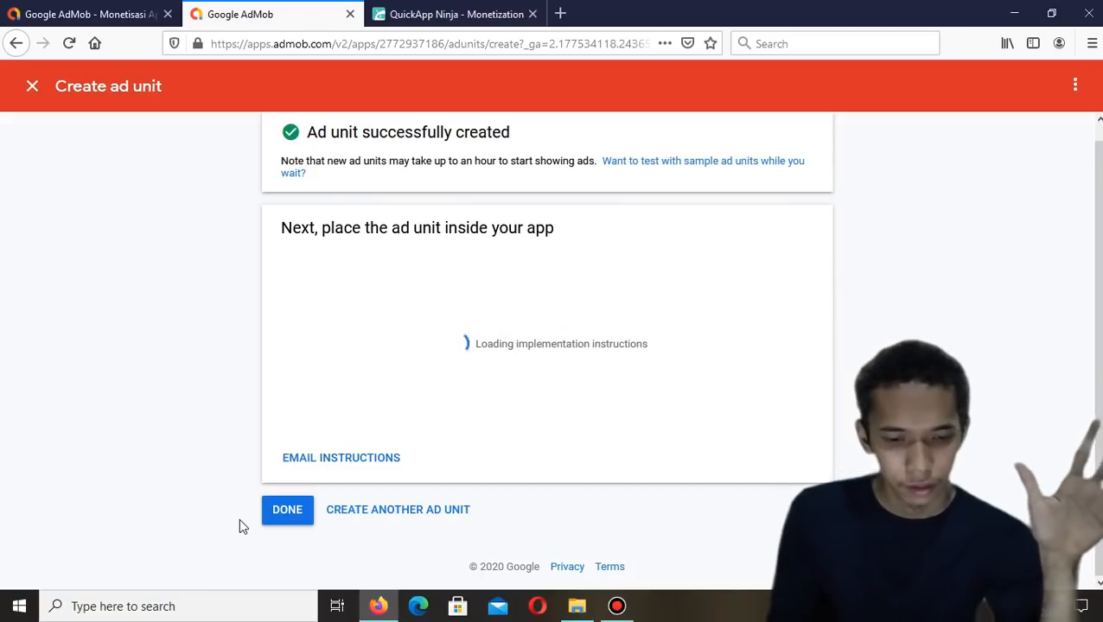
pyautogui.click(288, 521)
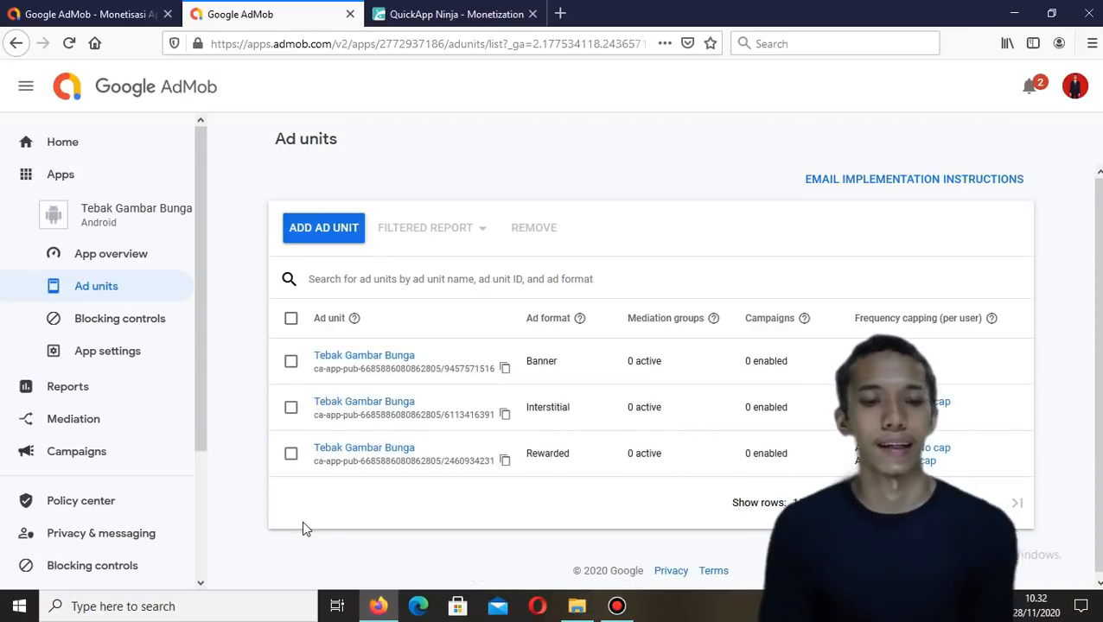
# Copy the Banner ad unit's ID from AdMob into the Banner Ad unit ID field in QuickAppNinja
pyautogui.click(418, 12)
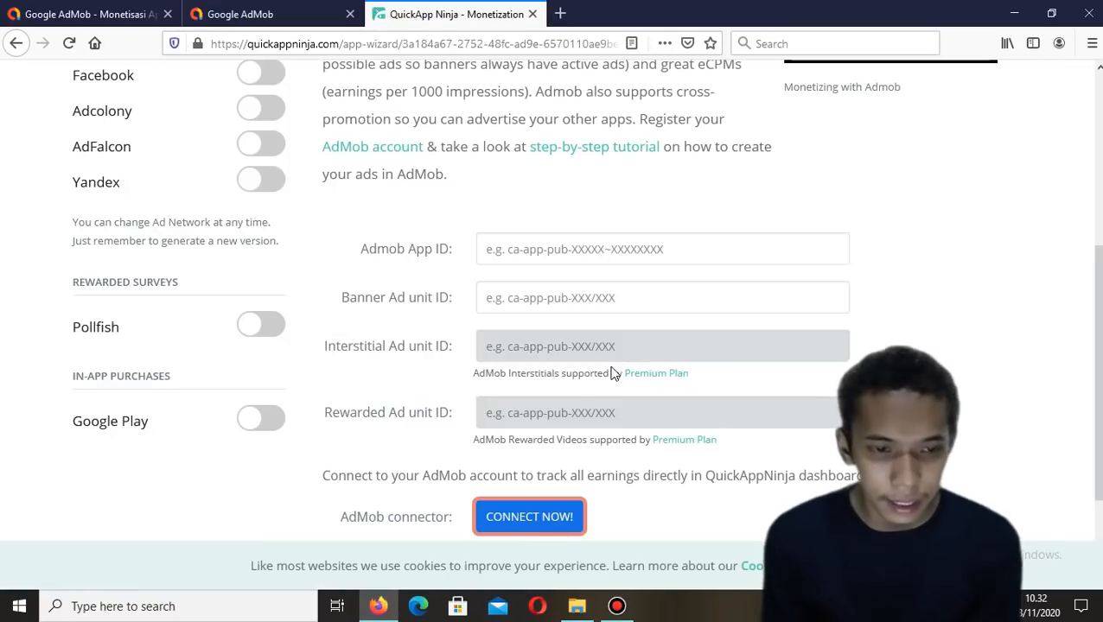
pyautogui.click(260, 15)
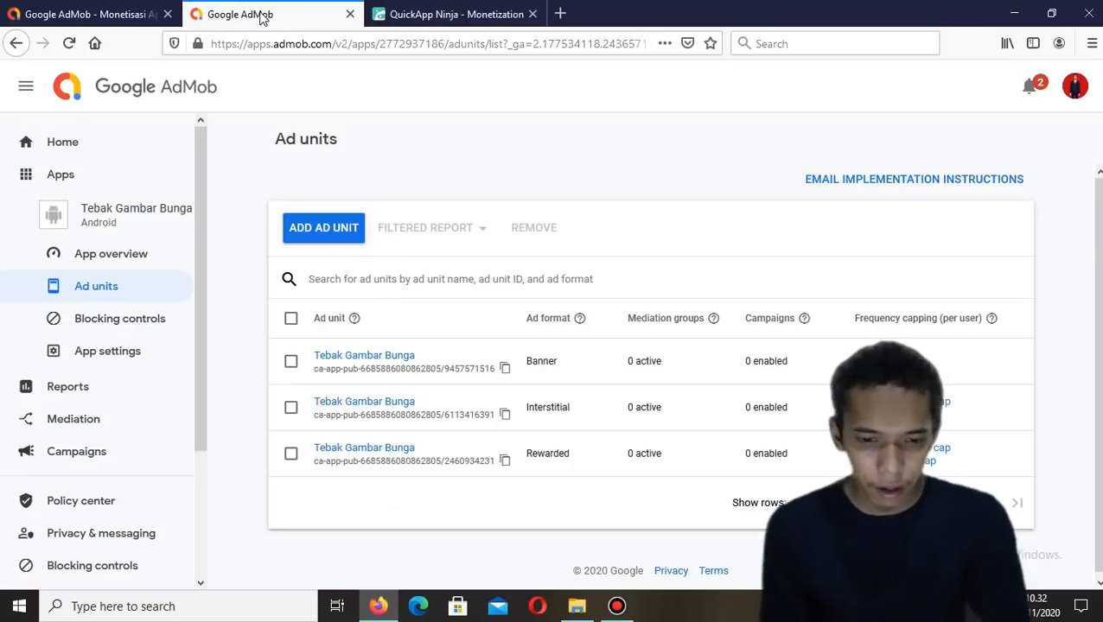
pyautogui.click(504, 369)
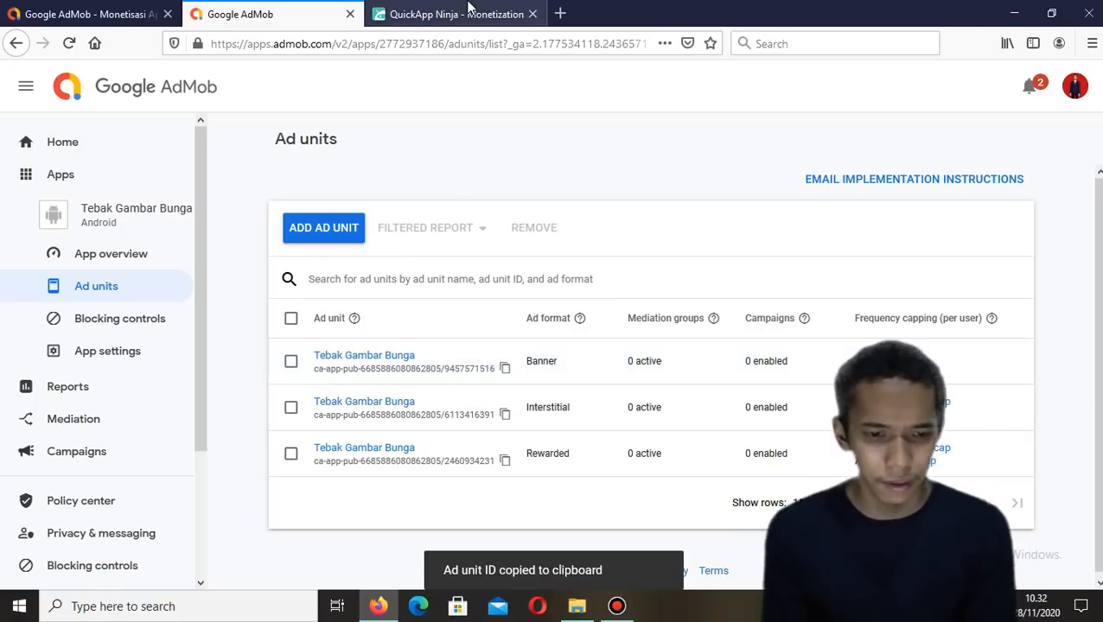
pyautogui.click(450, 14)
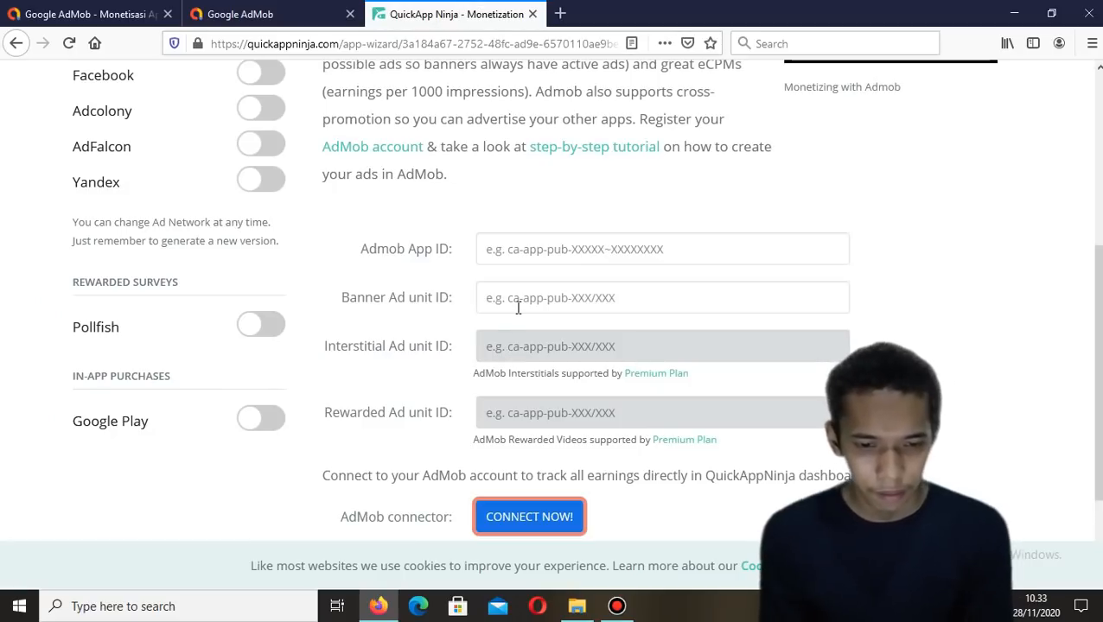
pyautogui.hotkey('ctrl', 'v')
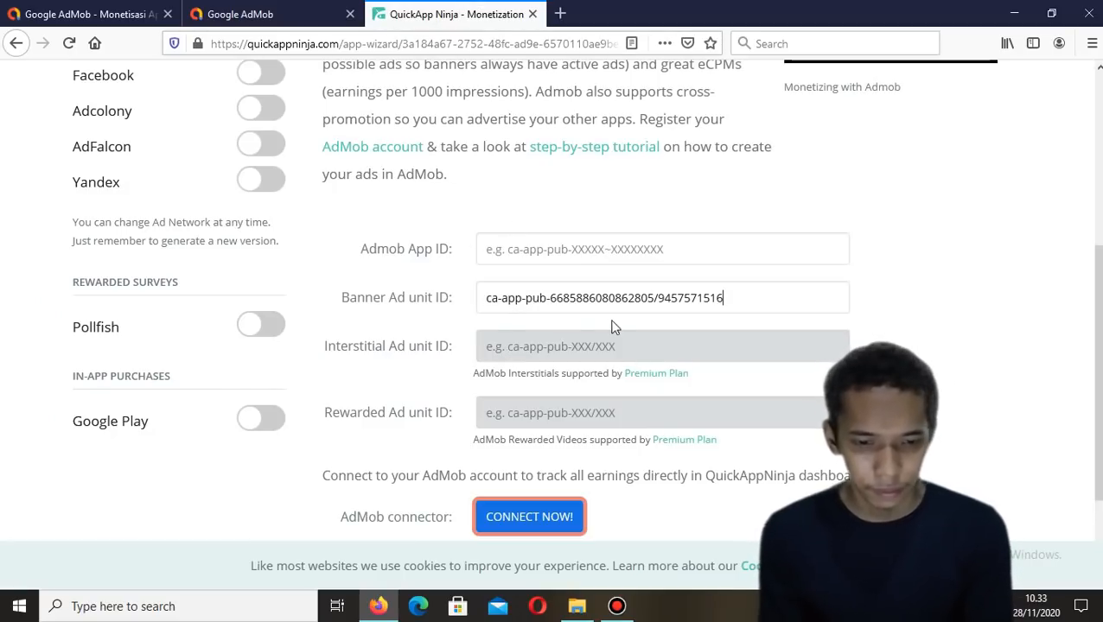
# Try to paste the Interstitial ad unit ID into its locked field, declining the upgrade prompts
pyautogui.click(566, 354)
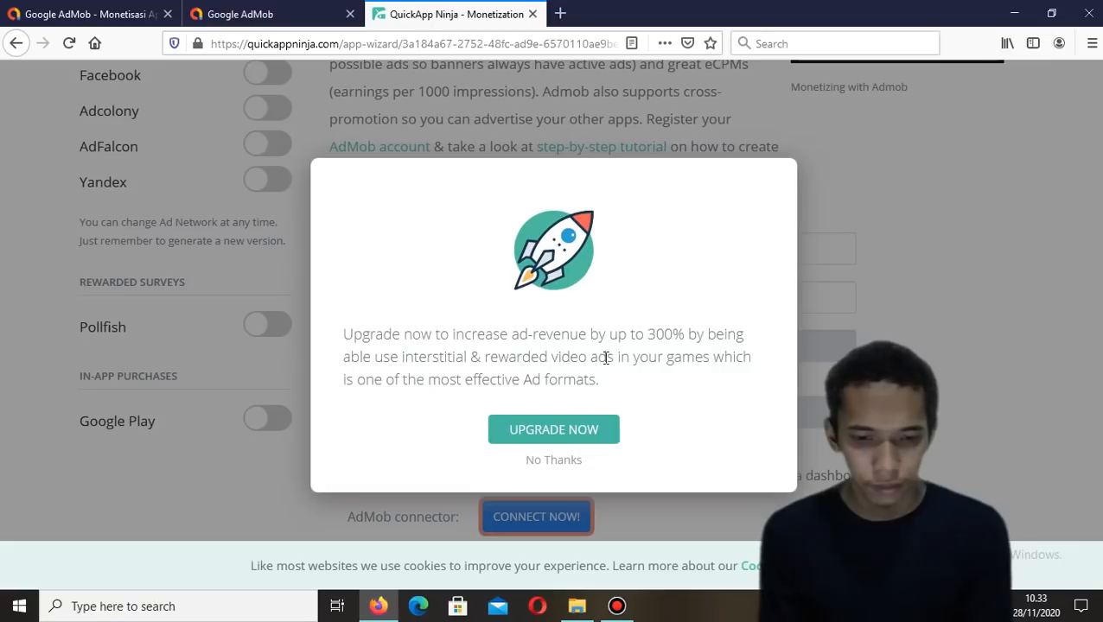
pyautogui.click(554, 461)
pyautogui.click(251, 16)
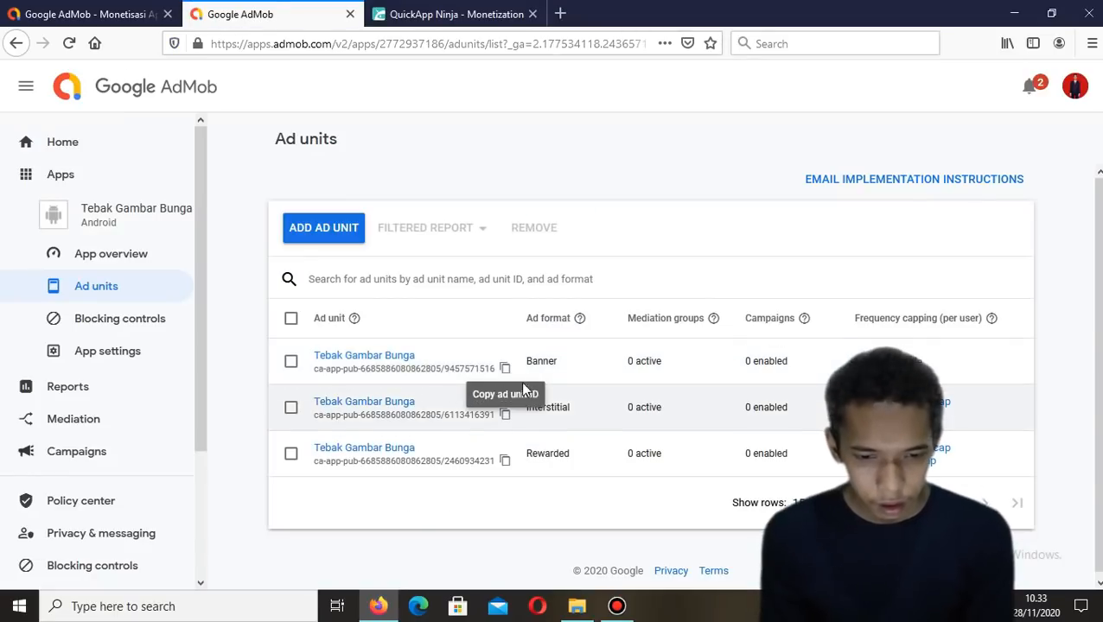
pyautogui.click(506, 417)
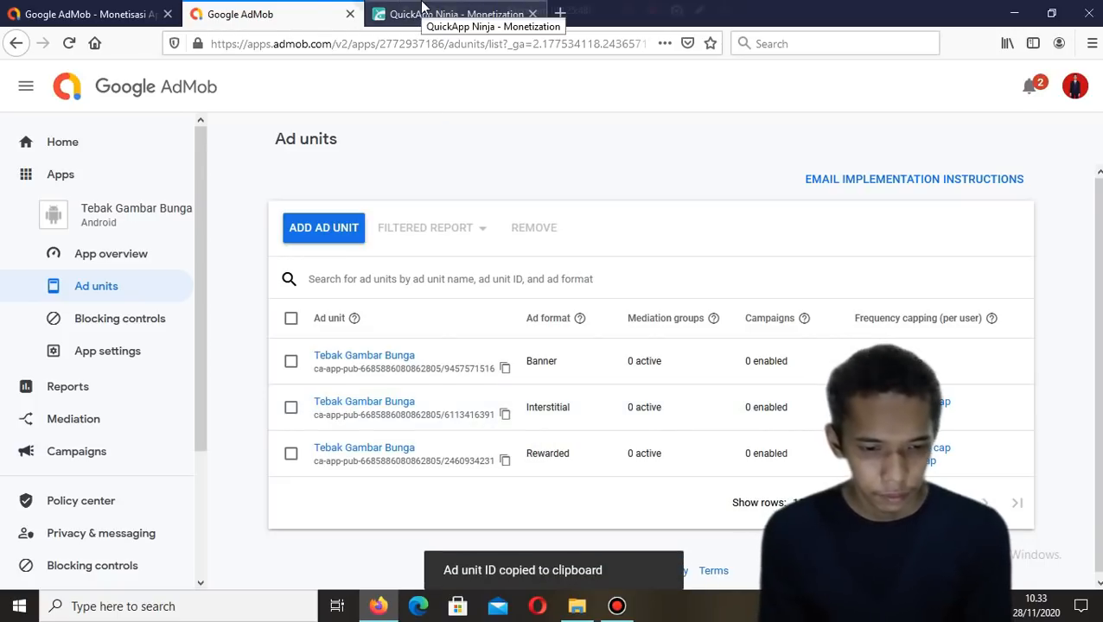
pyautogui.click(467, 18)
pyautogui.click(555, 354)
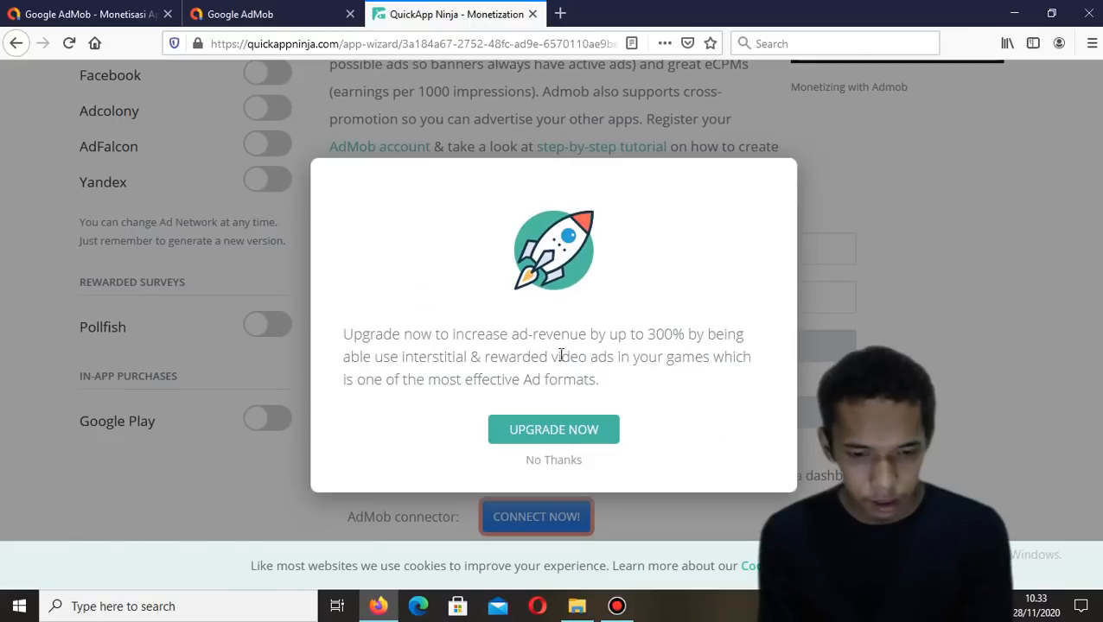
pyautogui.click(553, 460)
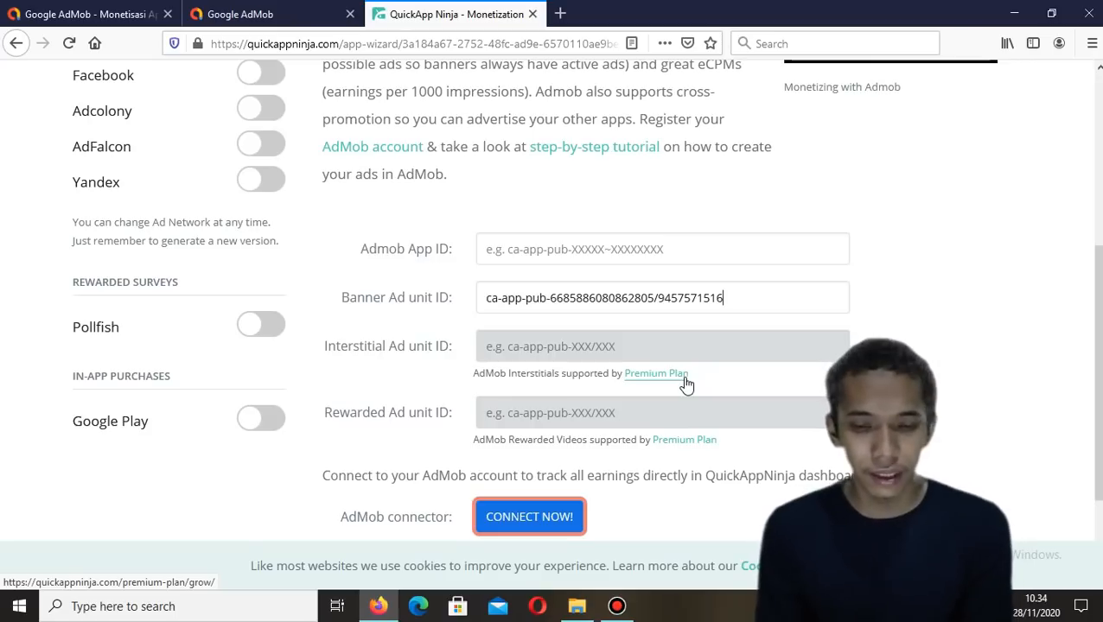
# Open the Premium Plan page linked under the locked ad fields, then close it
pyautogui.click(656, 373)
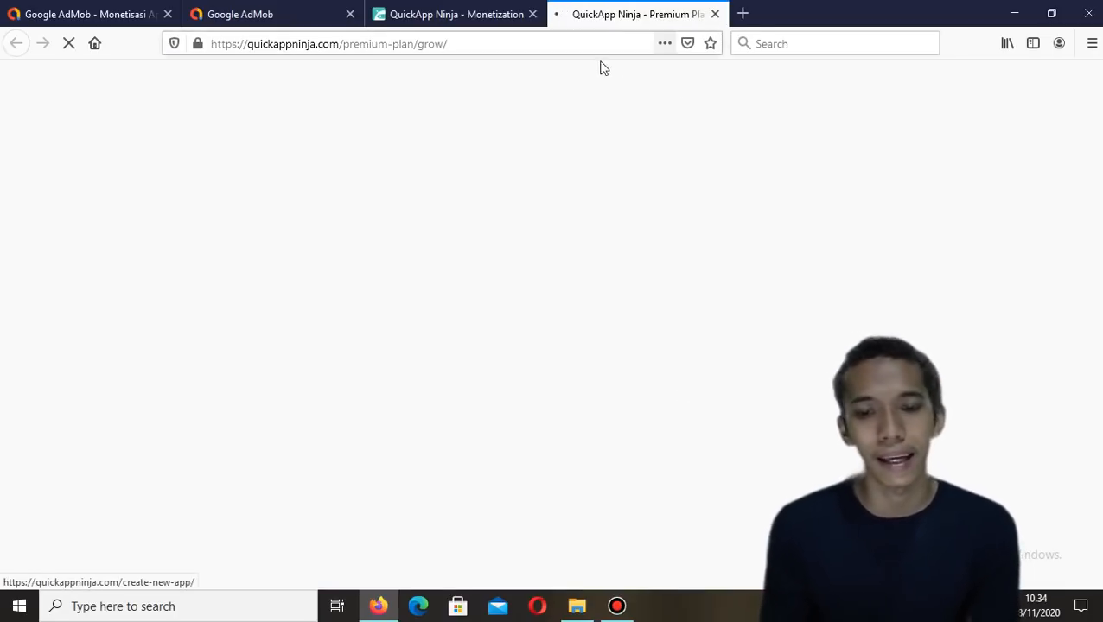
pyautogui.click(714, 15)
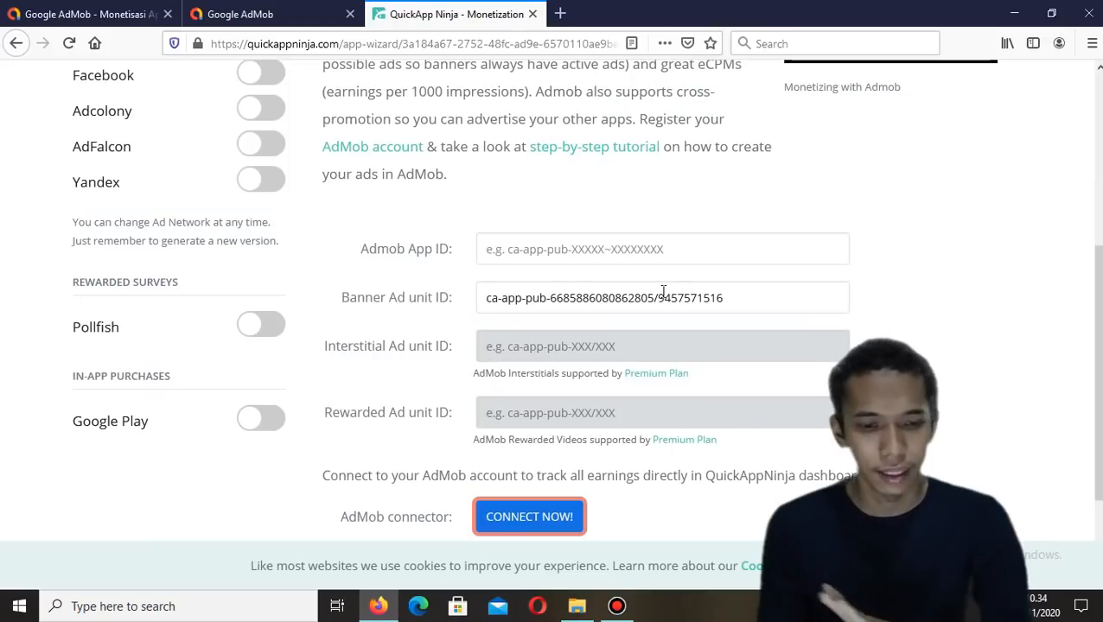
pyautogui.click(304, 12)
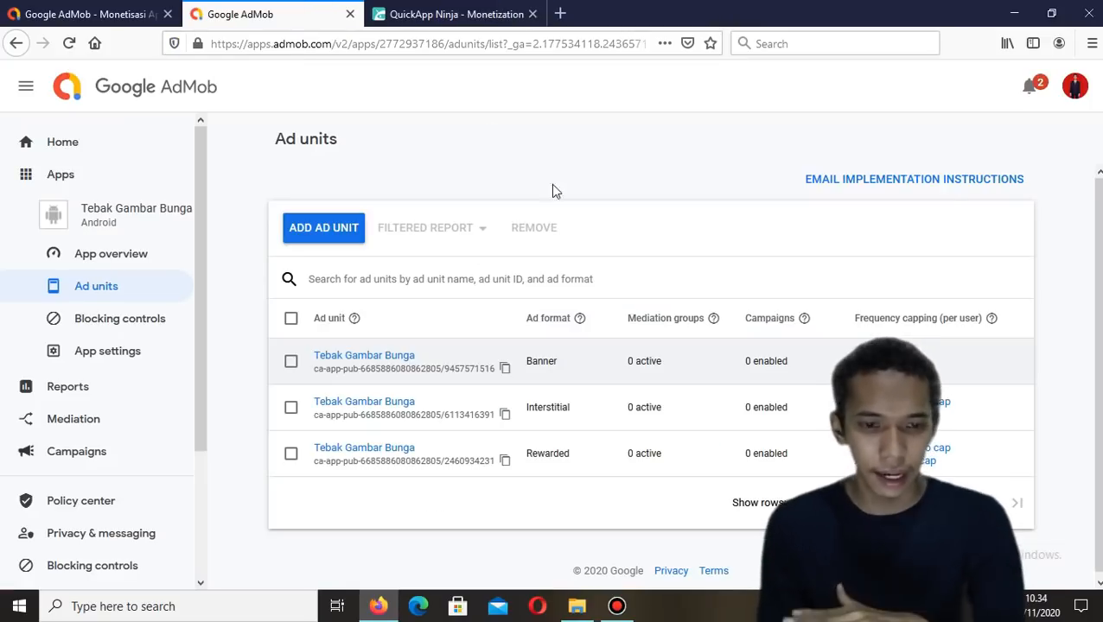
pyautogui.click(445, 14)
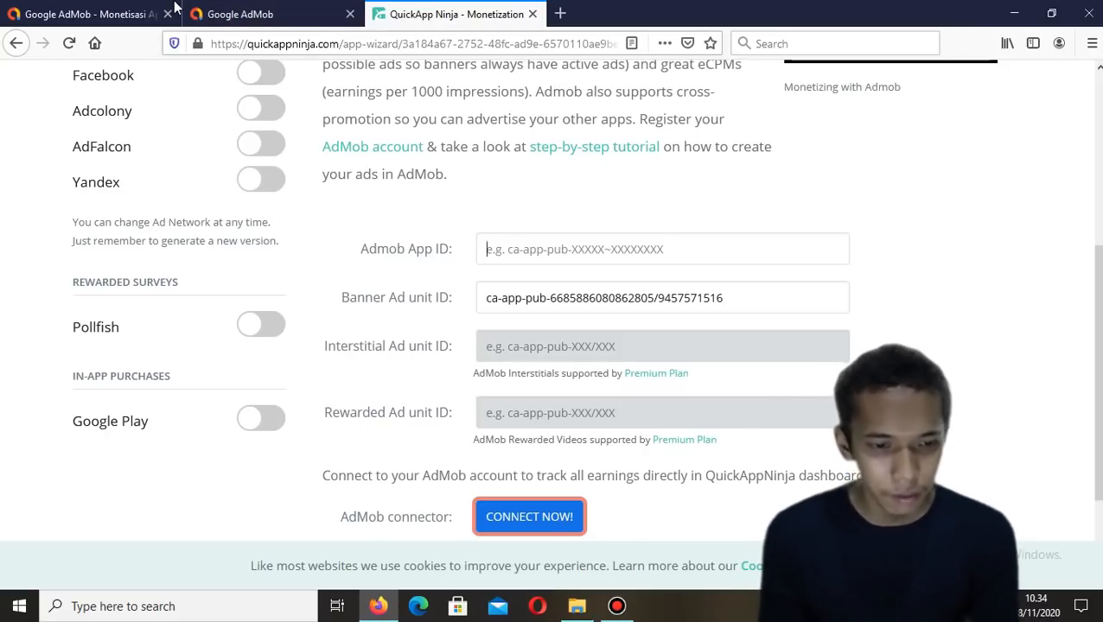
pyautogui.click(247, 14)
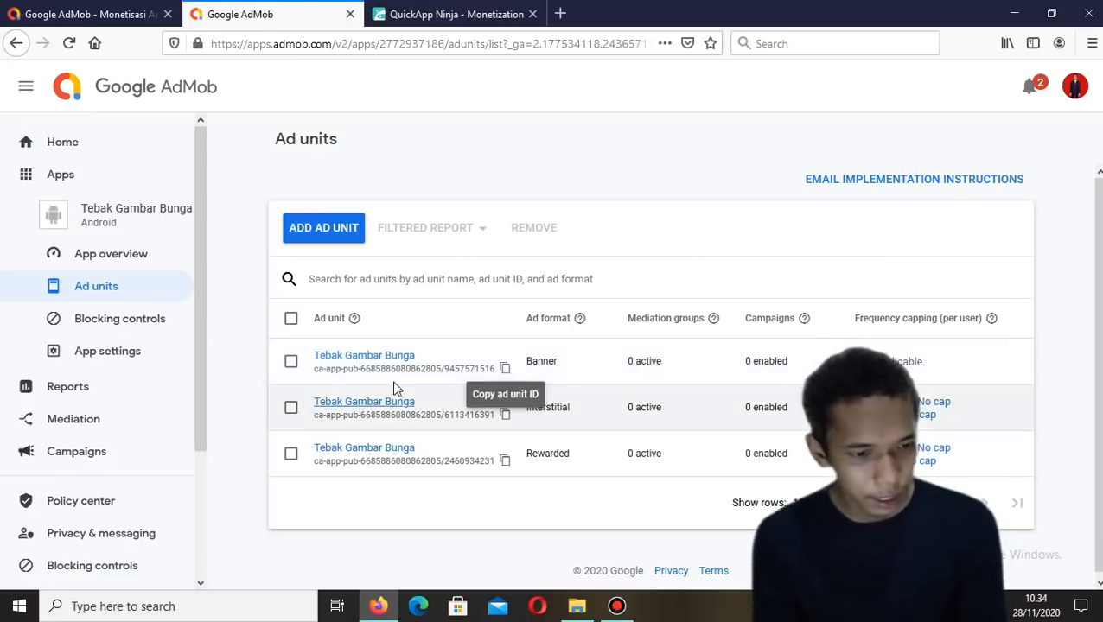
# Copy the app ID from the AdMob app settings into the Admob App ID field
pyautogui.click(108, 351)
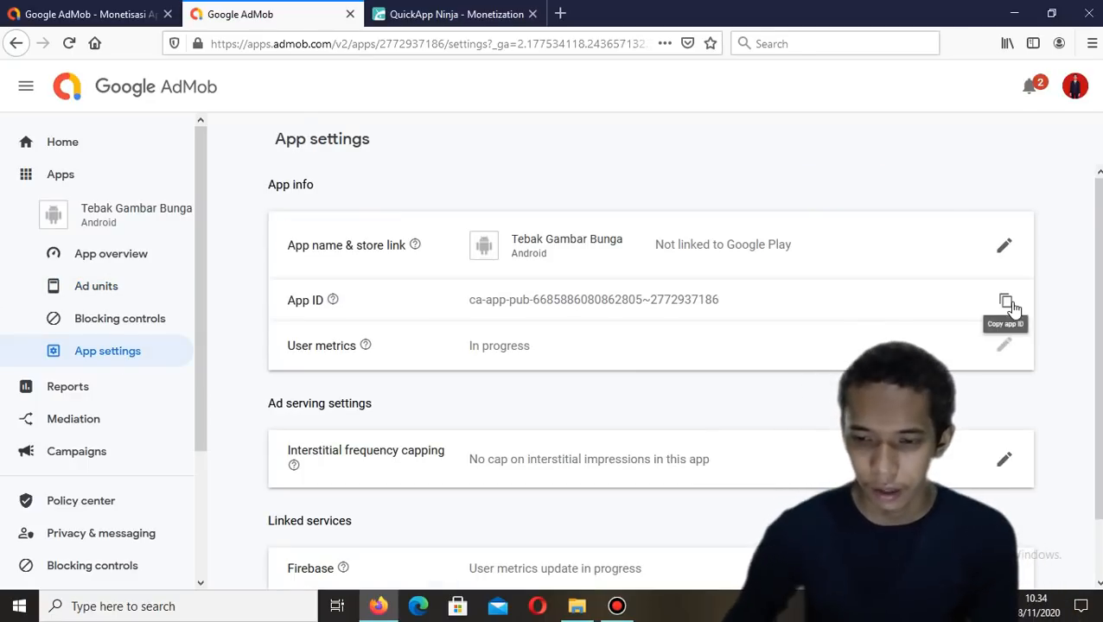
pyautogui.click(1006, 302)
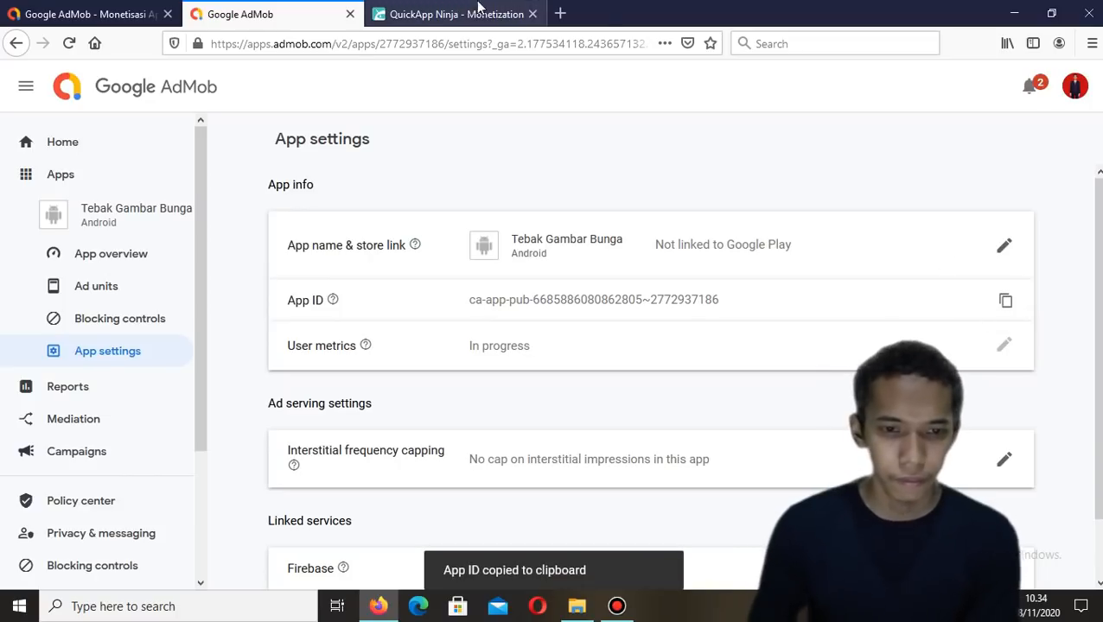
pyautogui.moveTo(464, 8)
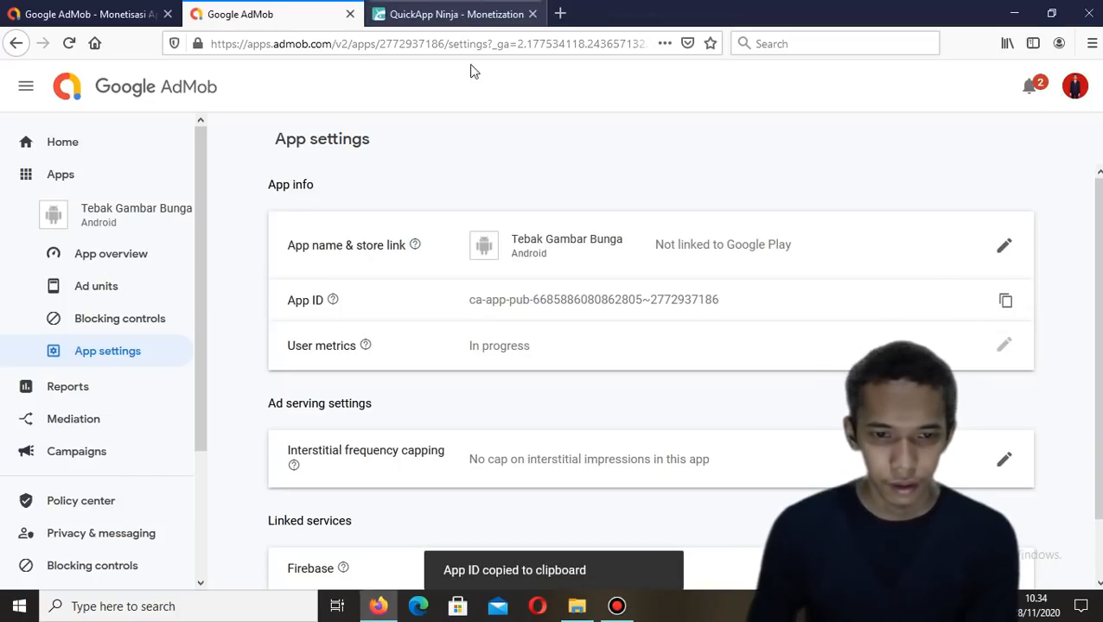
pyautogui.click(462, 19)
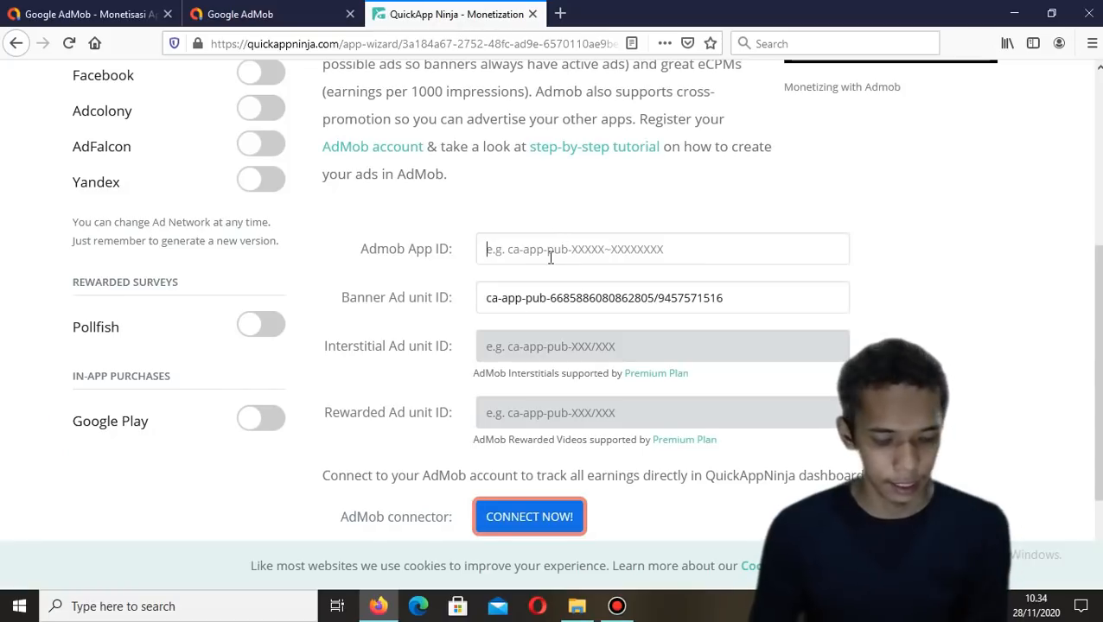
pyautogui.hotkey('ctrl', 'v')
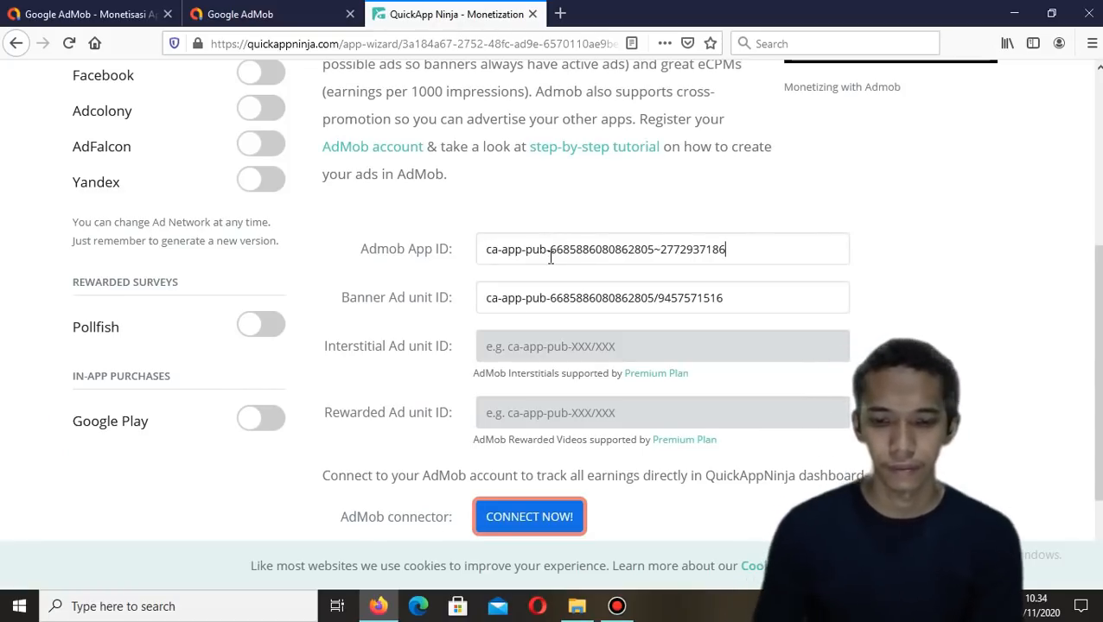
# Connect the AdMob connector by choosing the Google account and allowing access
pyautogui.scroll(-2, 561, 294)
pyautogui.scroll(3, 519, 320)
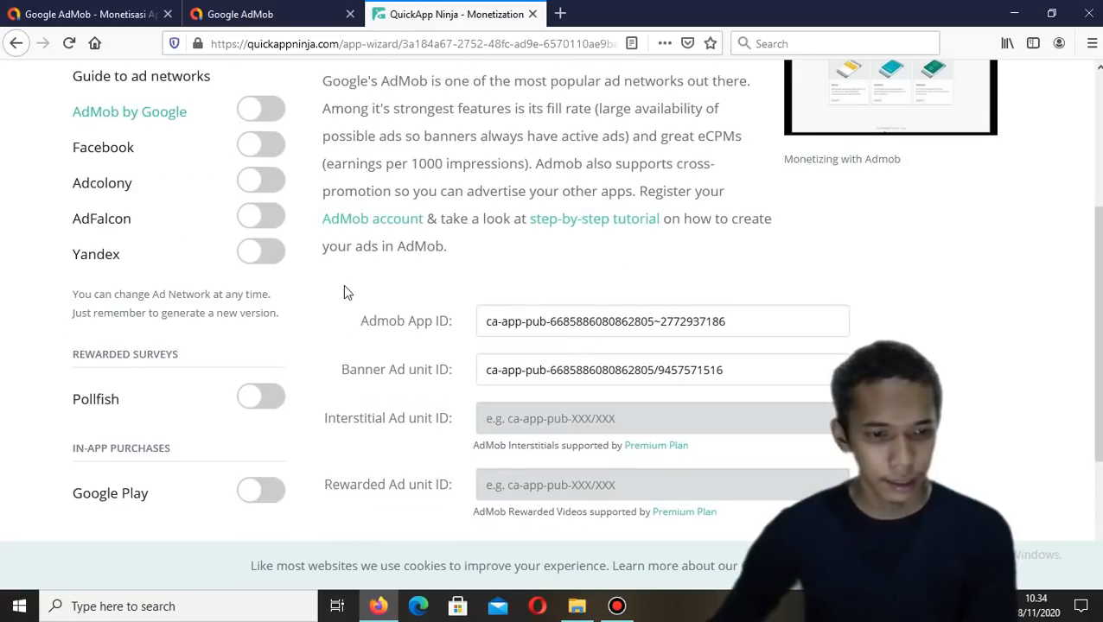
pyautogui.scroll(-3, 345, 234)
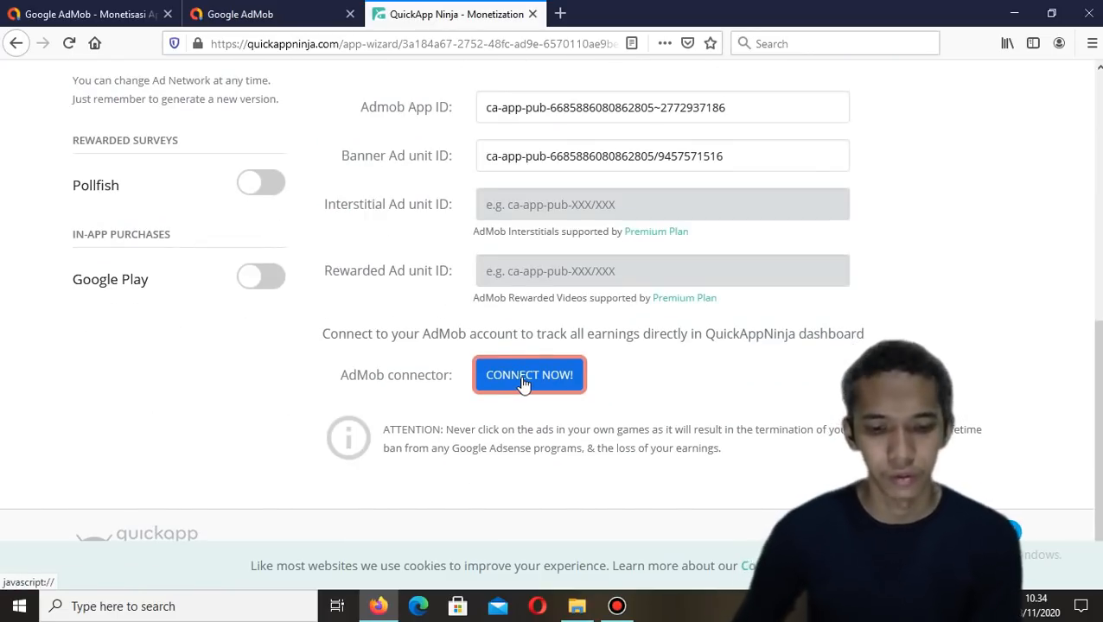
pyautogui.click(522, 379)
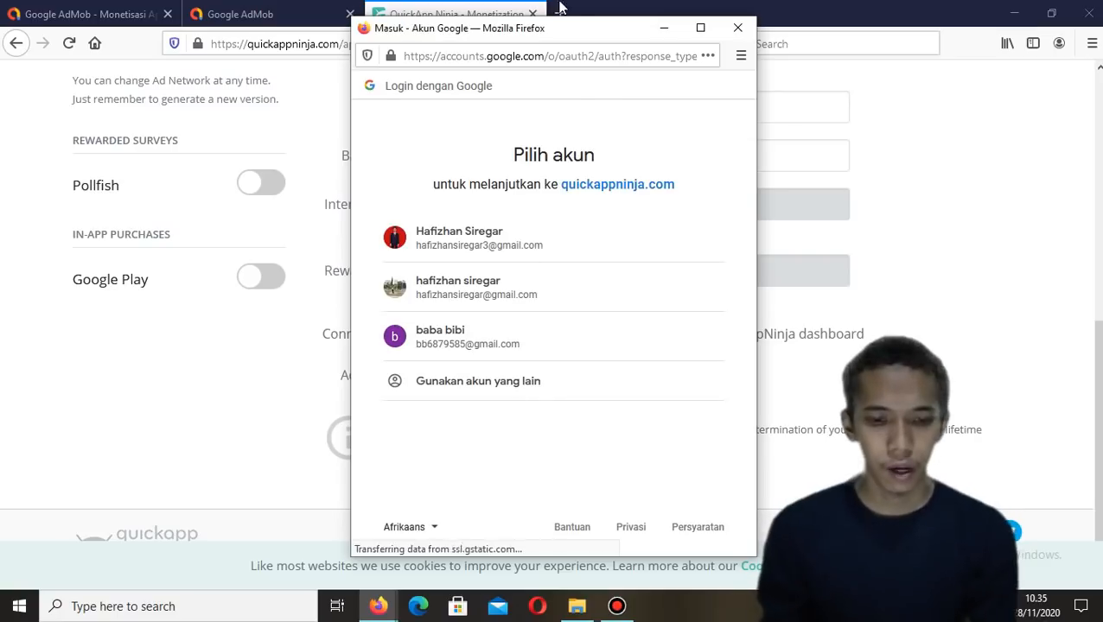
pyautogui.click(561, 243)
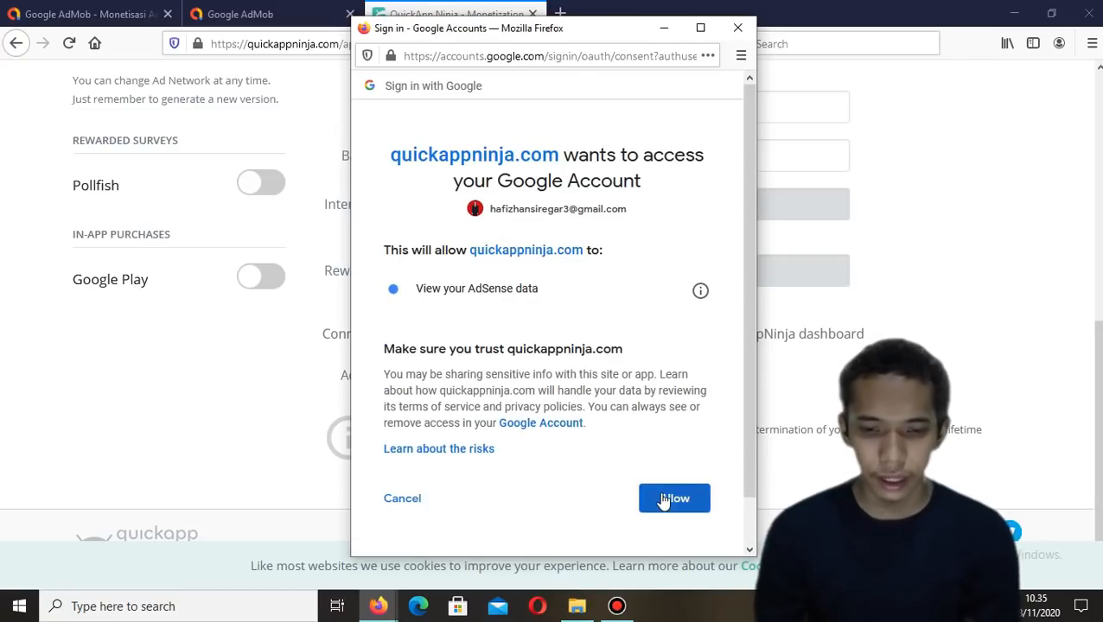
pyautogui.click(663, 499)
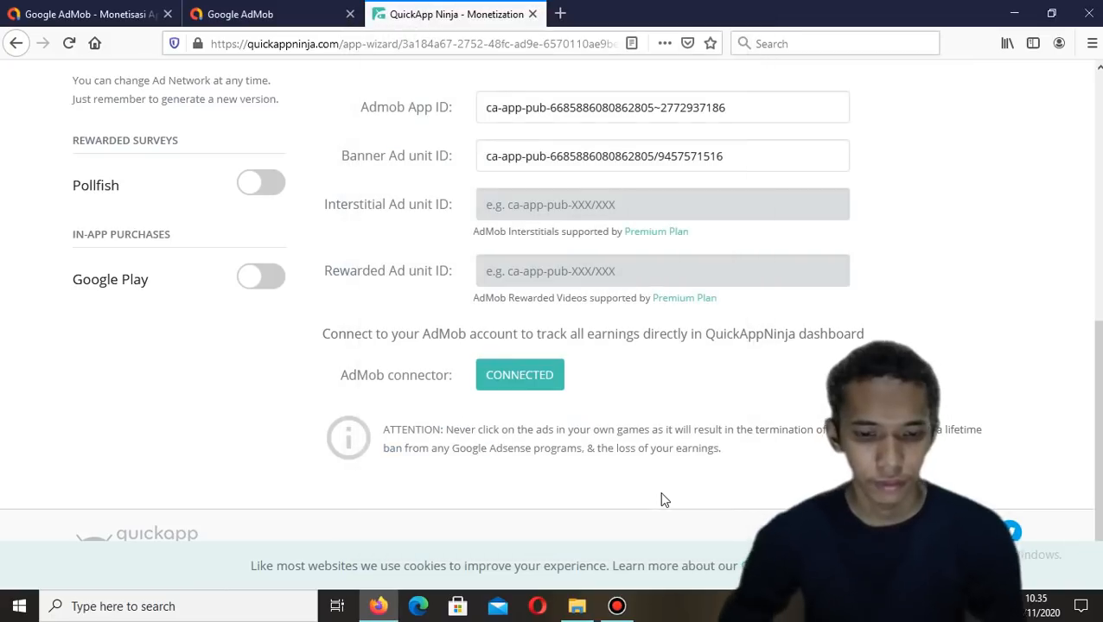
pyautogui.scroll(2, 663, 500)
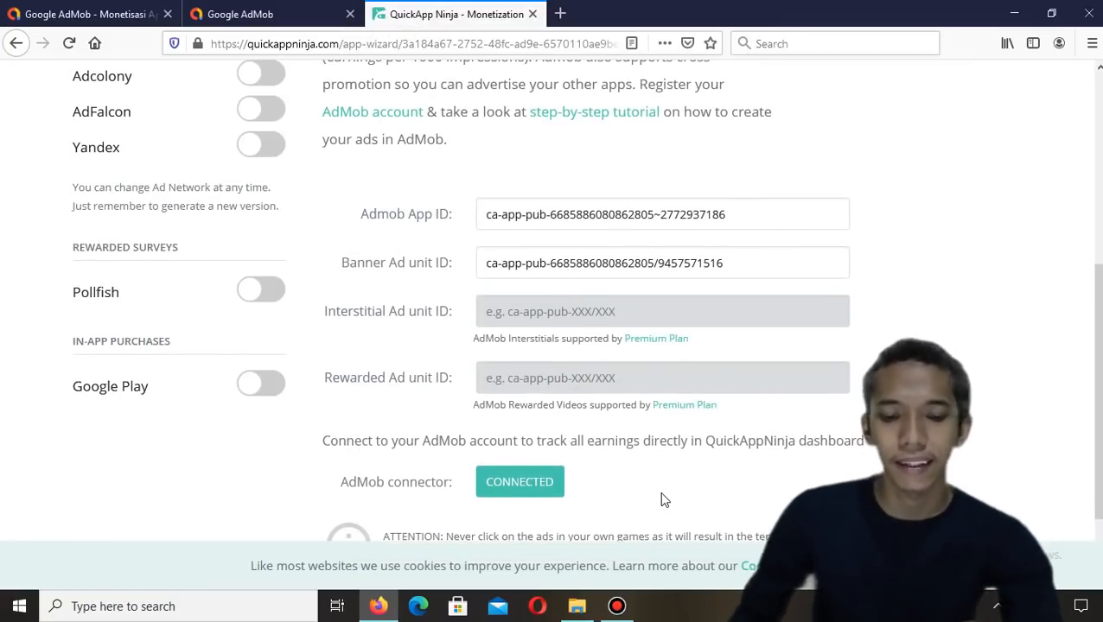
# Generate the game from the monetization page and decline the Google Play upload guide offer
pyautogui.scroll(5, 663, 499)
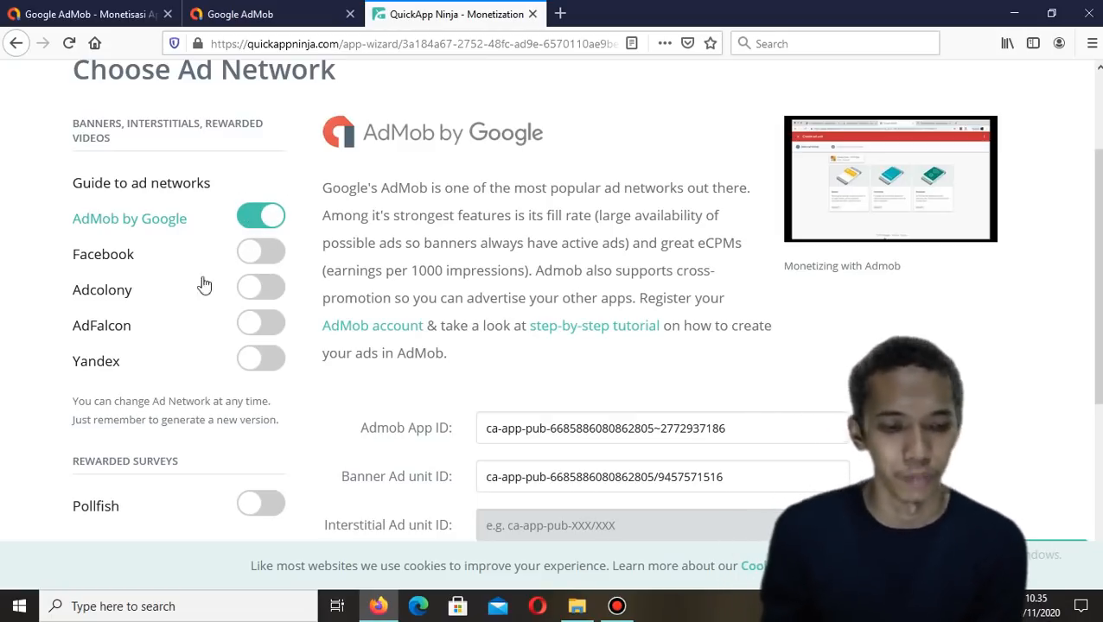
pyautogui.scroll(-5, 422, 302)
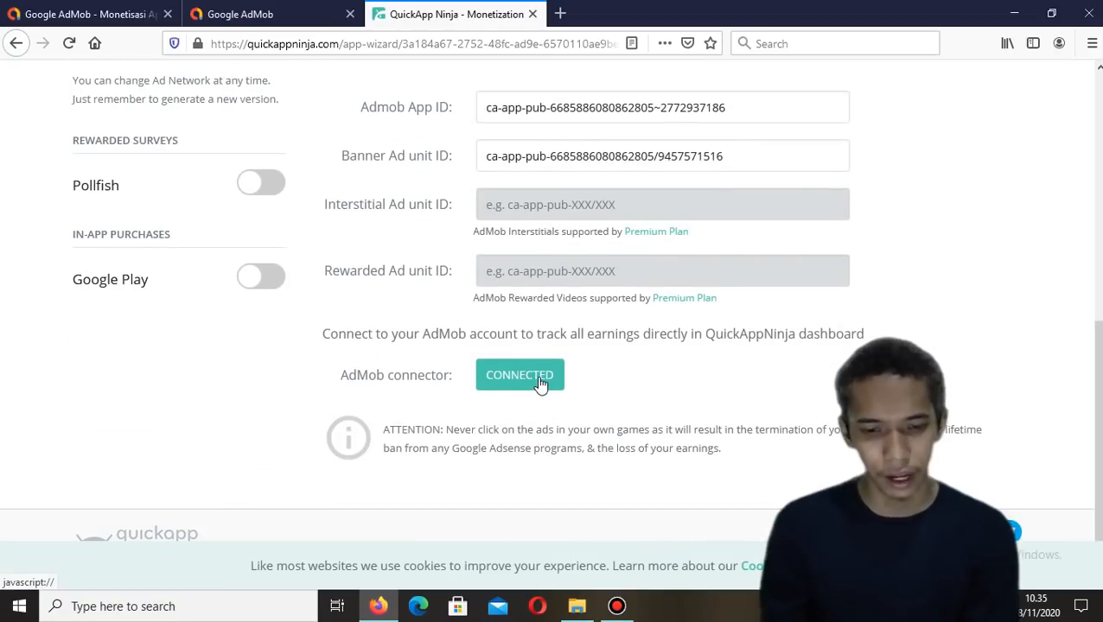
pyautogui.click(541, 383)
pyautogui.click(736, 25)
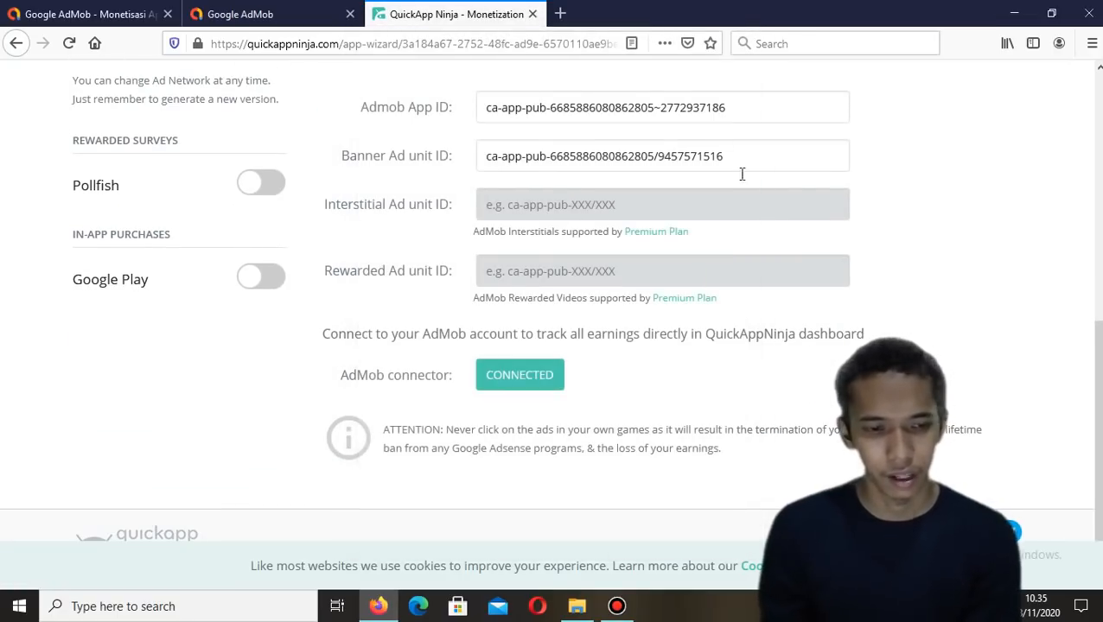
pyautogui.scroll(3, 654, 343)
pyautogui.scroll(2, 654, 344)
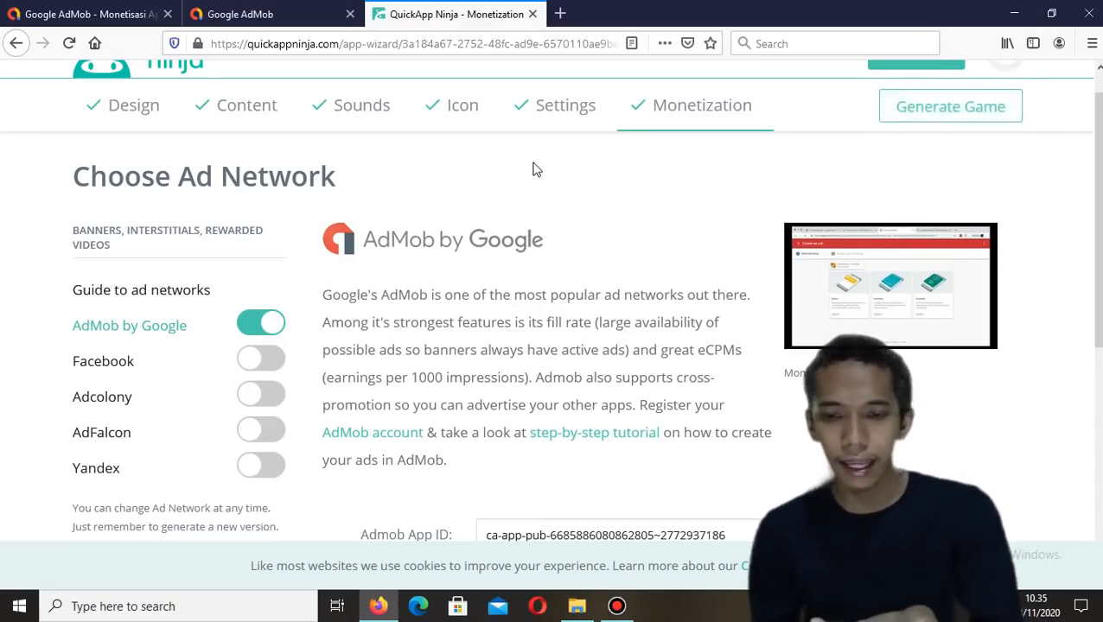
pyautogui.scroll(1, 812, 143)
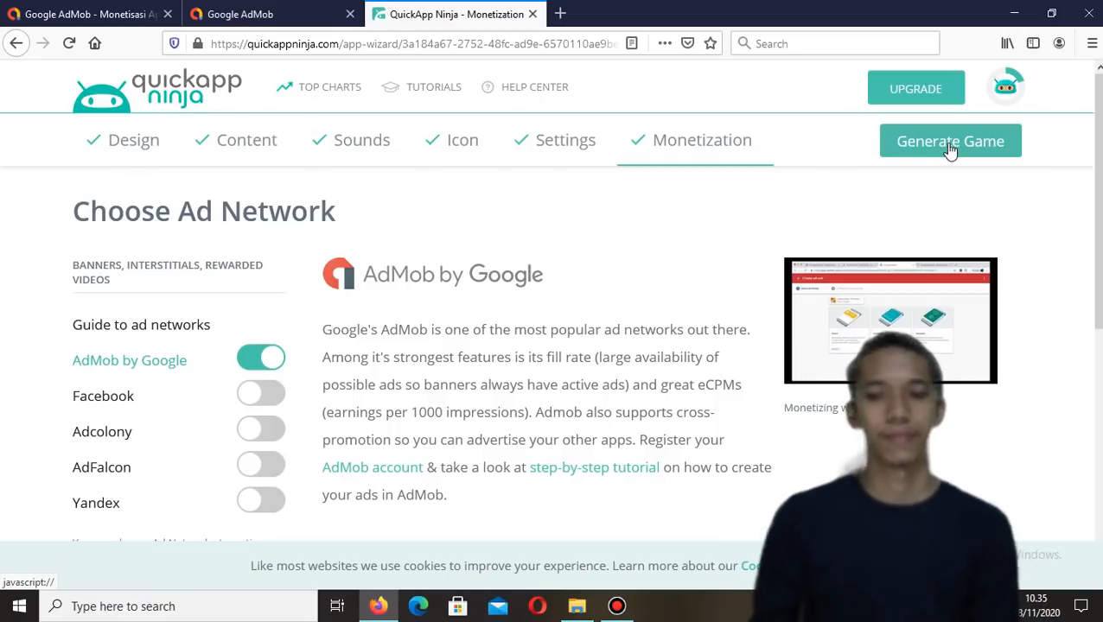
pyautogui.click(949, 143)
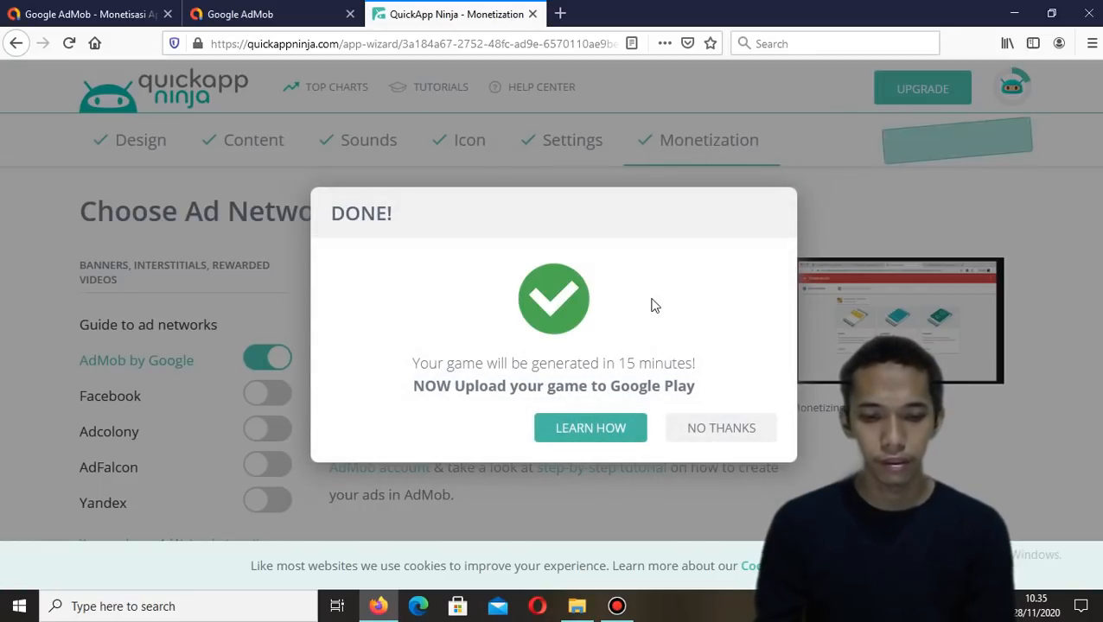
pyautogui.click(720, 429)
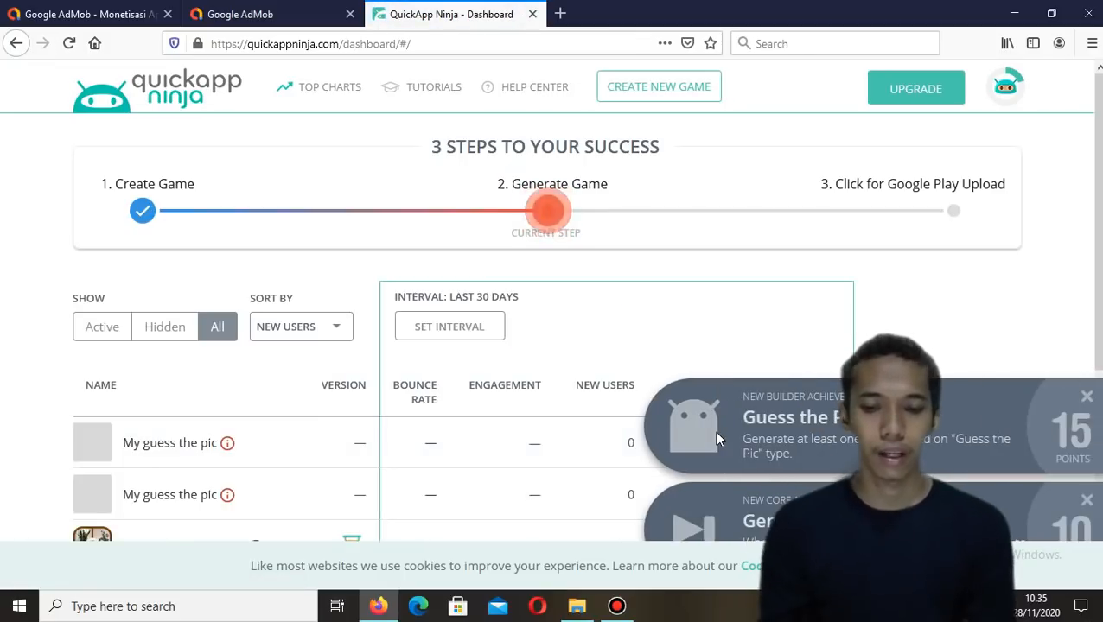
# Dismiss the two achievement notifications on the dashboard and scroll to the games list
pyautogui.click(1086, 397)
pyautogui.click(1086, 502)
pyautogui.scroll(-3, 783, 419)
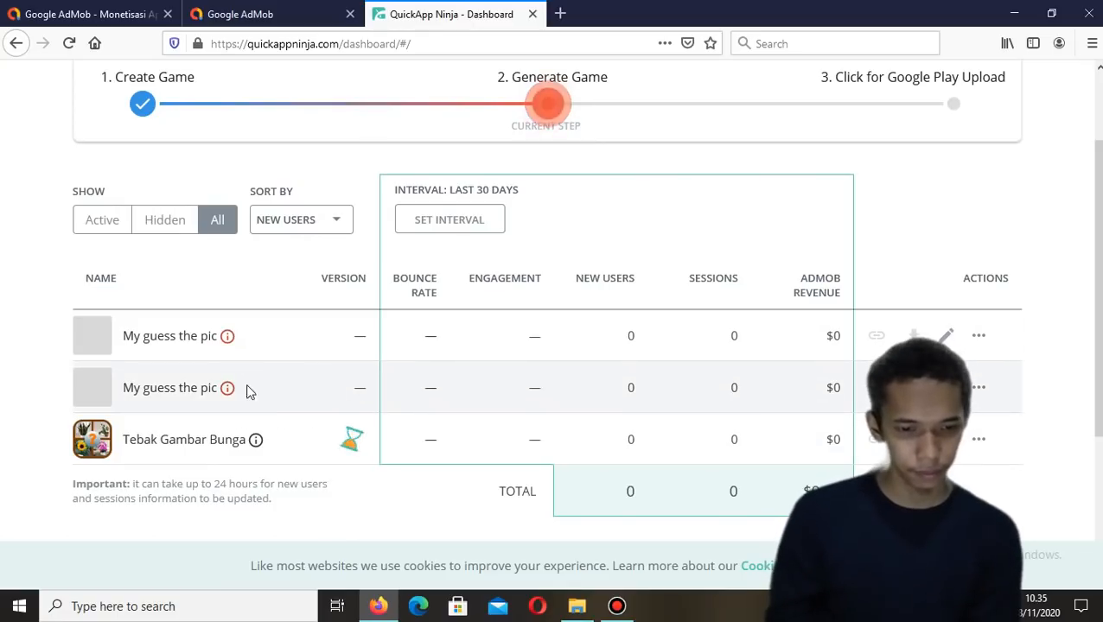
pyautogui.scroll(-3, 253, 392)
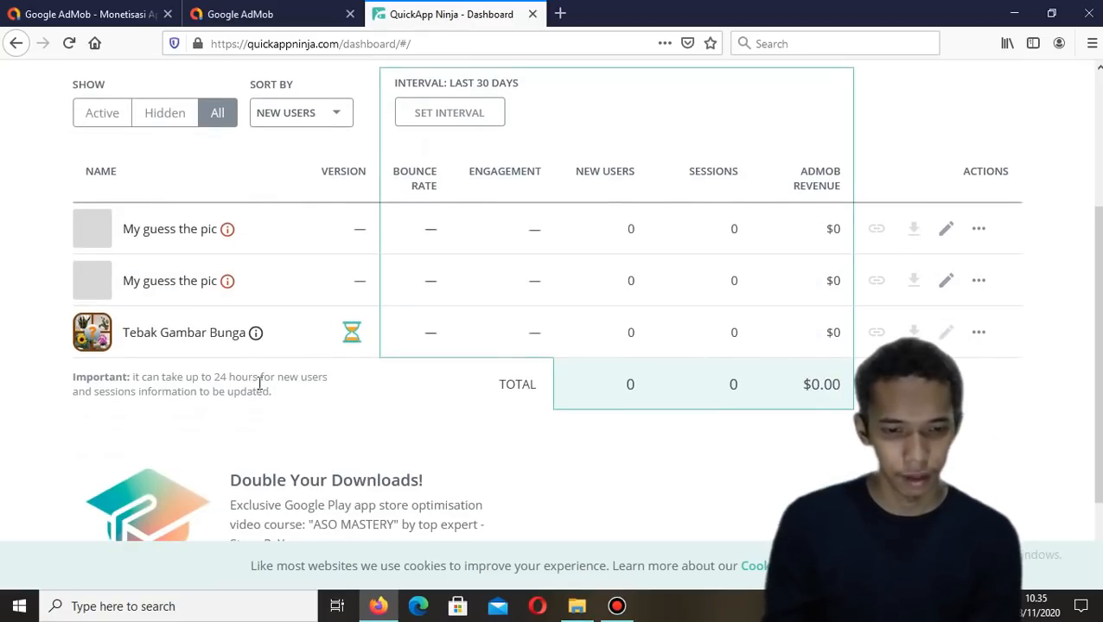
pyautogui.moveTo(351, 335)
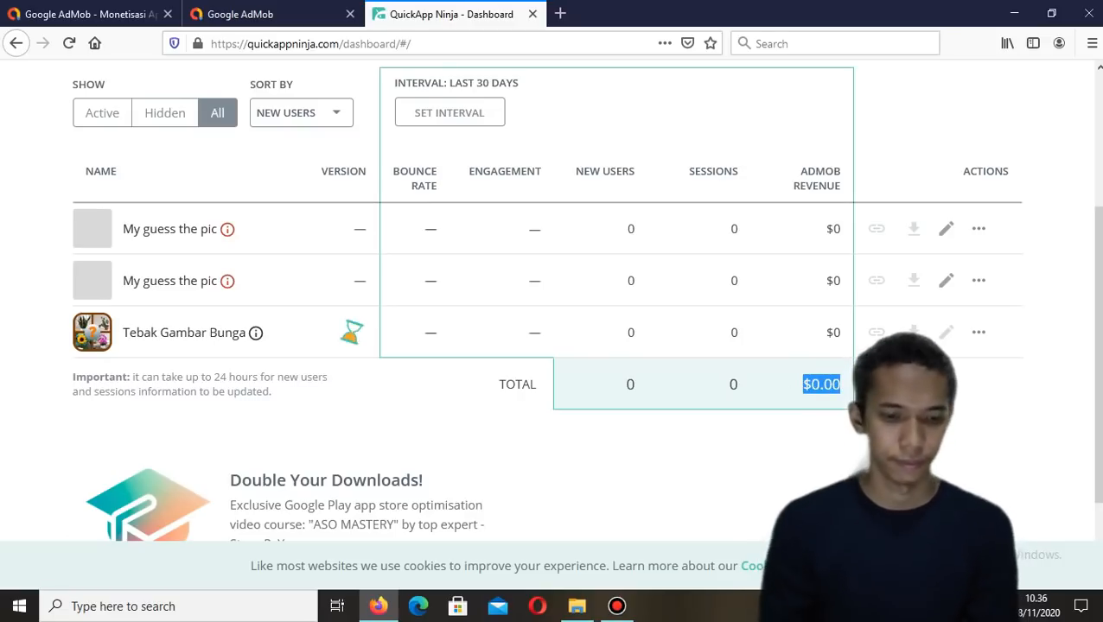
pyautogui.click(738, 451)
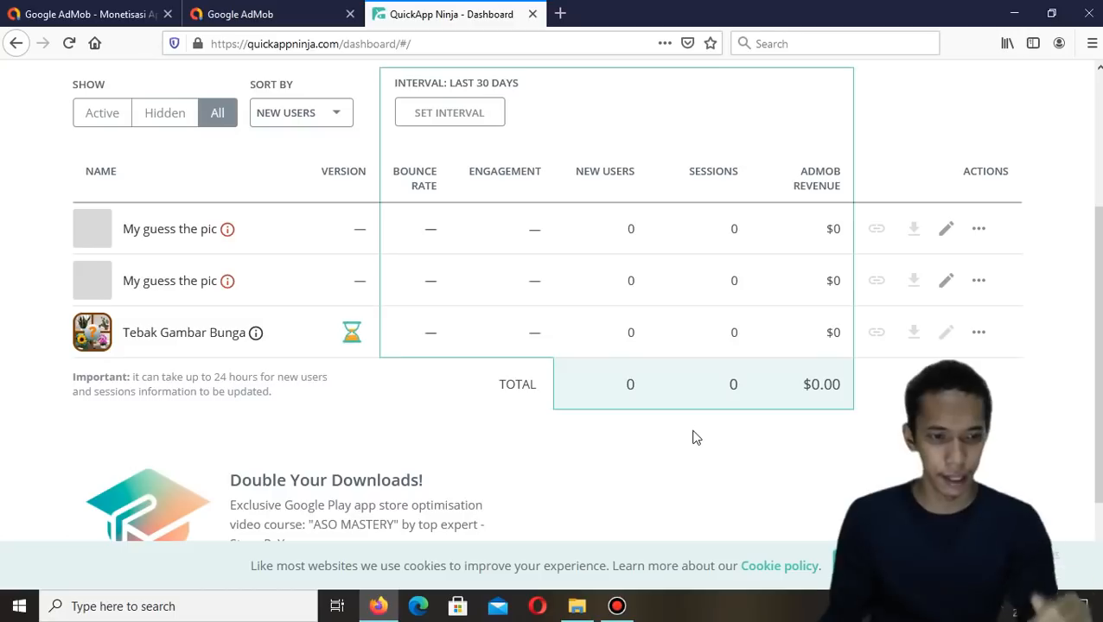
# Reload the dashboard and cancel the Google Play account setup prompt
pyautogui.click(73, 52)
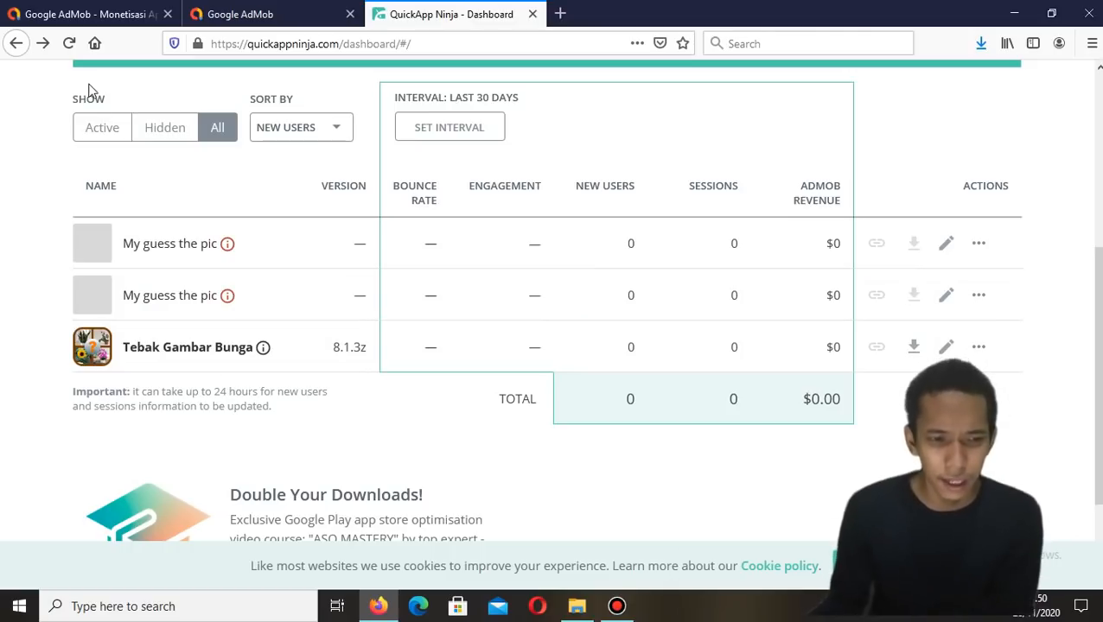
pyautogui.click(69, 43)
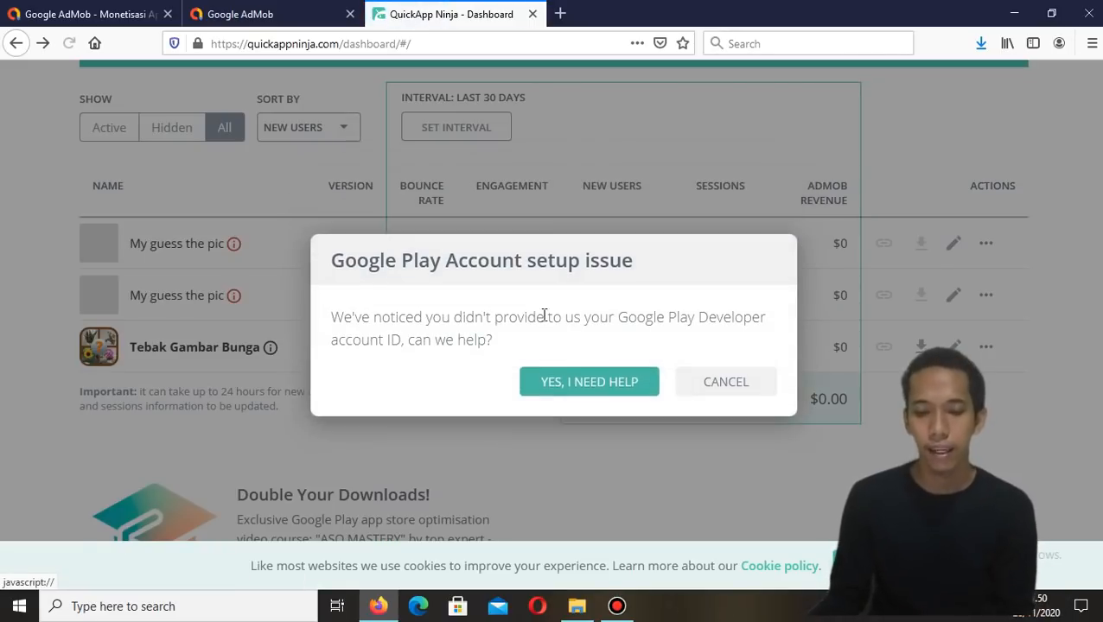
pyautogui.click(704, 389)
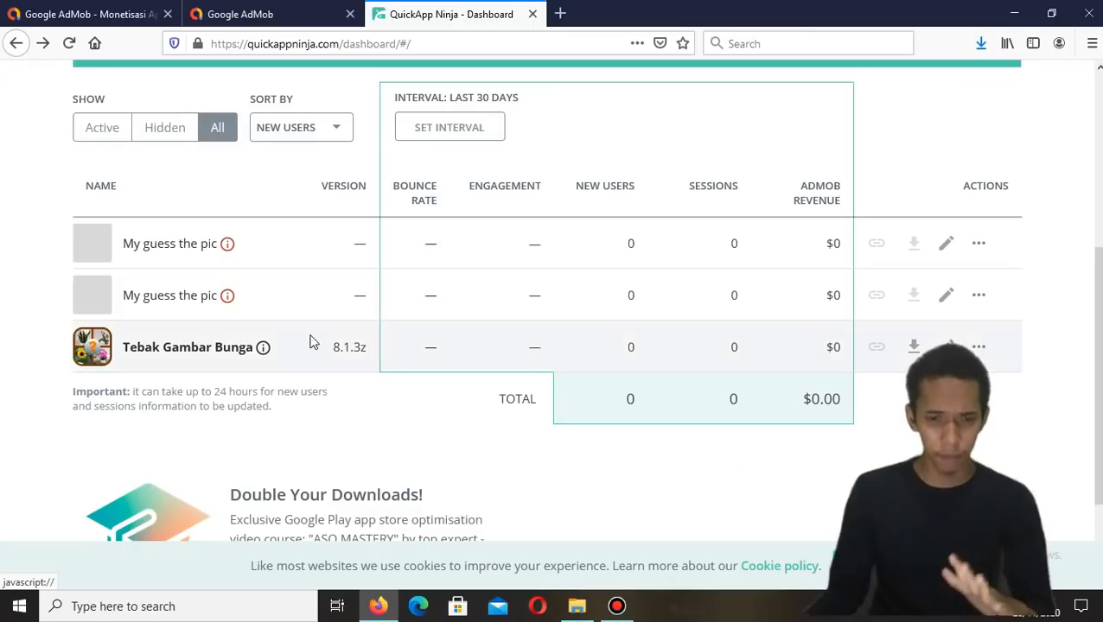
# Open the Google Play upload tutorial from the info icon beside Tebak Gambar Bunga
pyautogui.scroll(4, 331, 326)
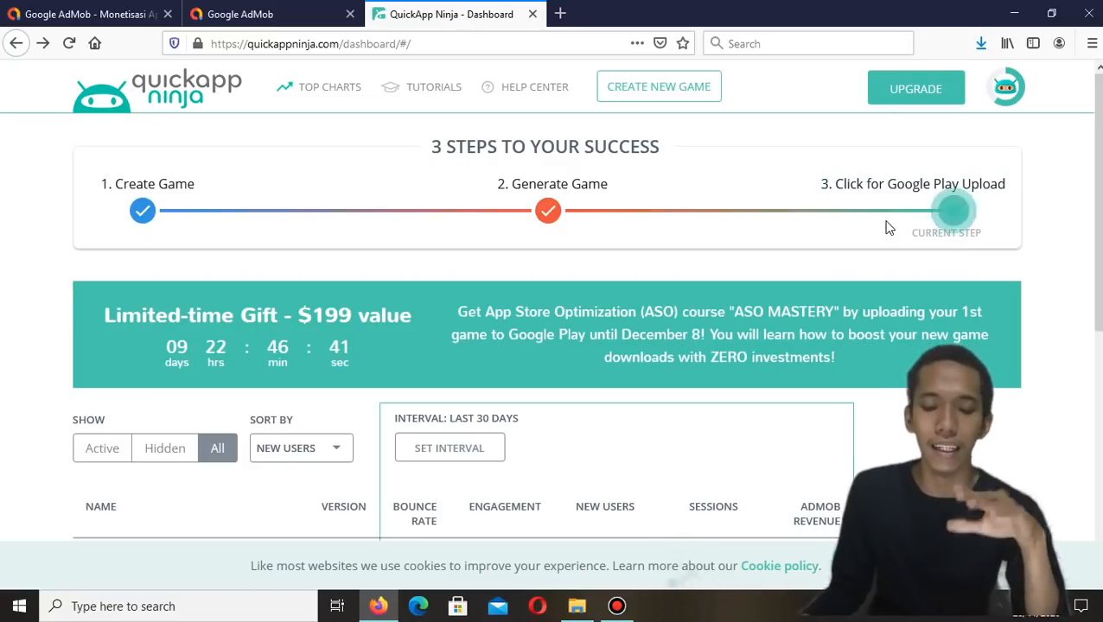
pyautogui.scroll(-3, 890, 224)
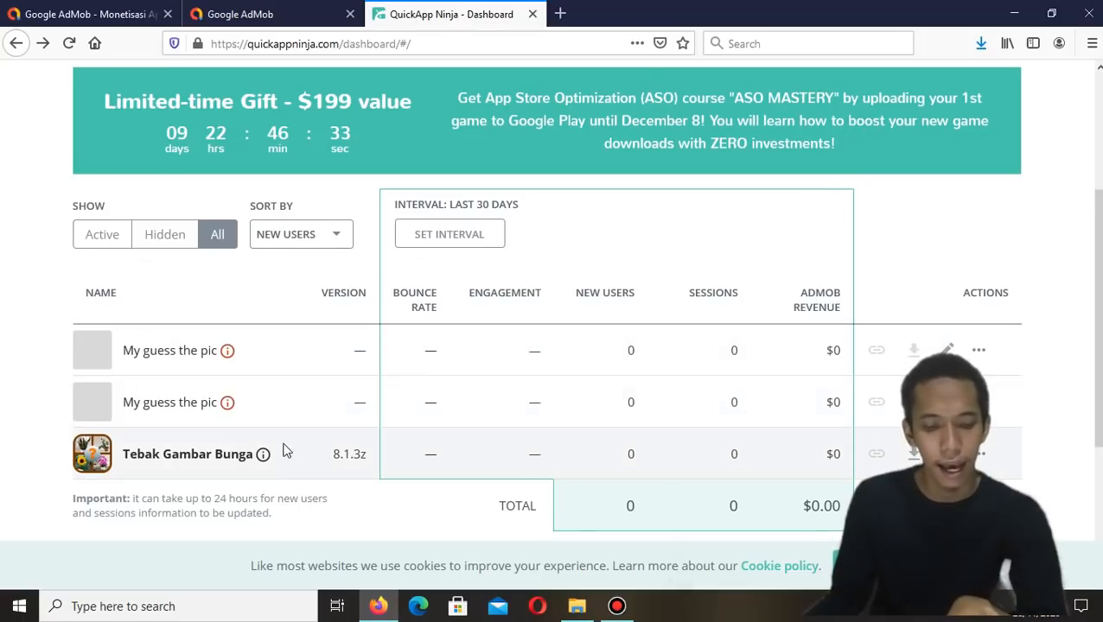
pyautogui.moveTo(263, 457)
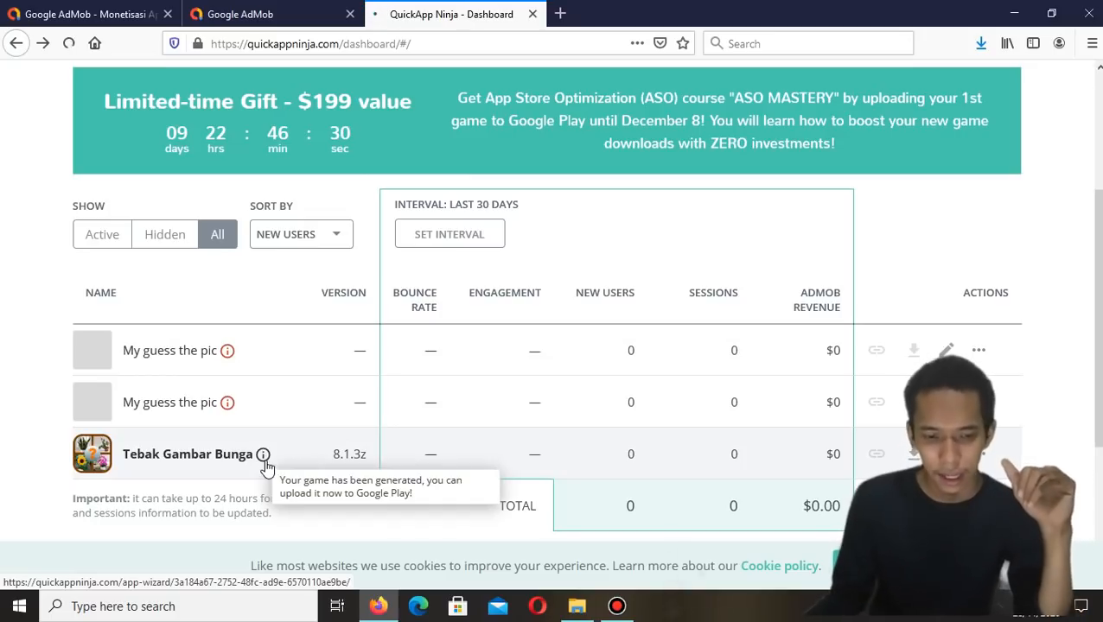
pyautogui.click(265, 467)
# Examine the tutorial's Step 1 screenshot in the enlarged view
pyautogui.scroll(-2, 431, 342)
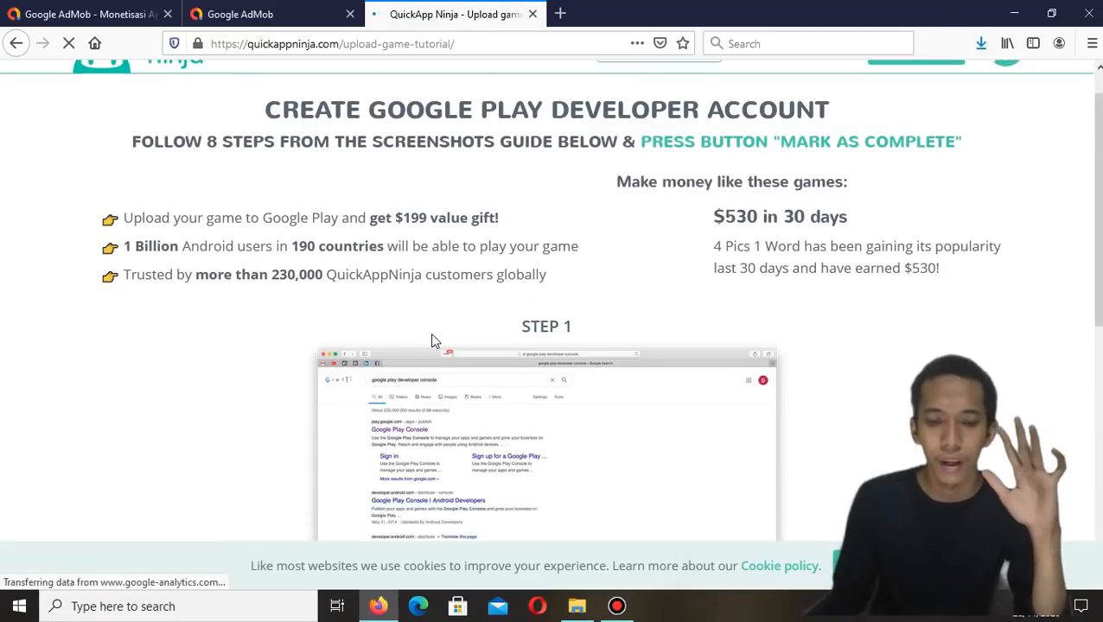
pyautogui.scroll(-2, 433, 342)
pyautogui.scroll(3, 434, 341)
pyautogui.scroll(-5, 434, 341)
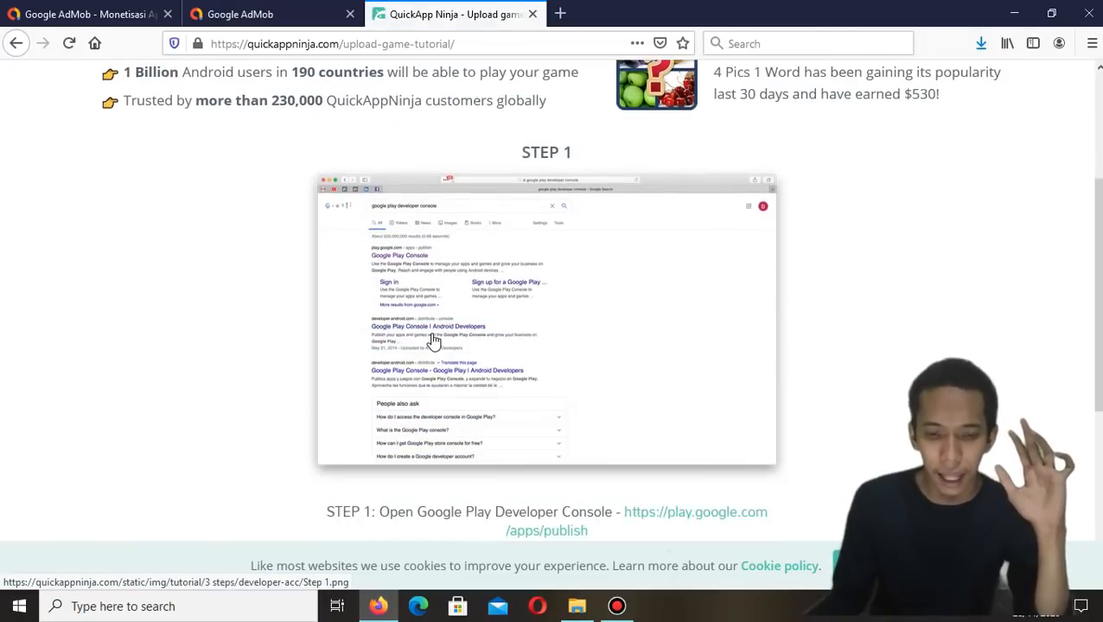
pyautogui.scroll(-4, 434, 341)
pyautogui.scroll(3, 434, 342)
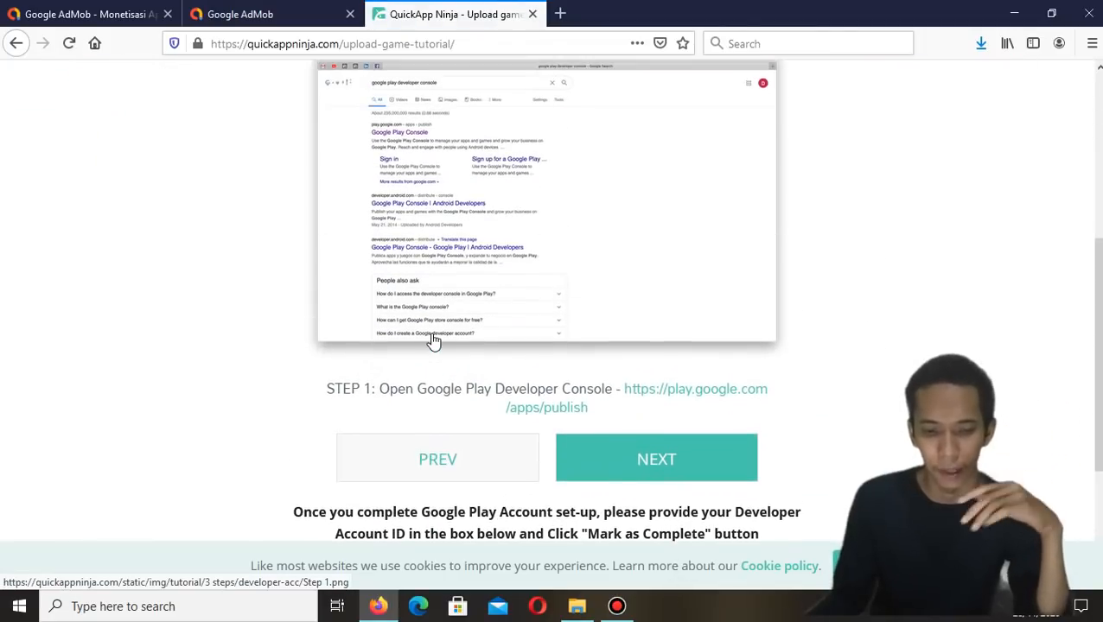
pyautogui.scroll(2, 434, 341)
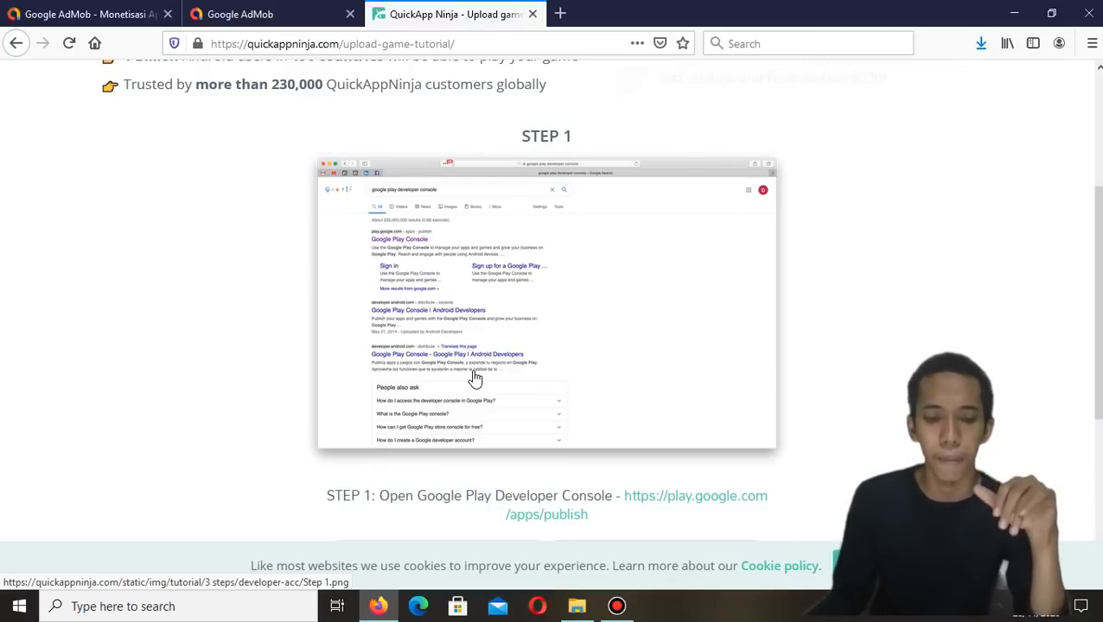
pyautogui.click(626, 288)
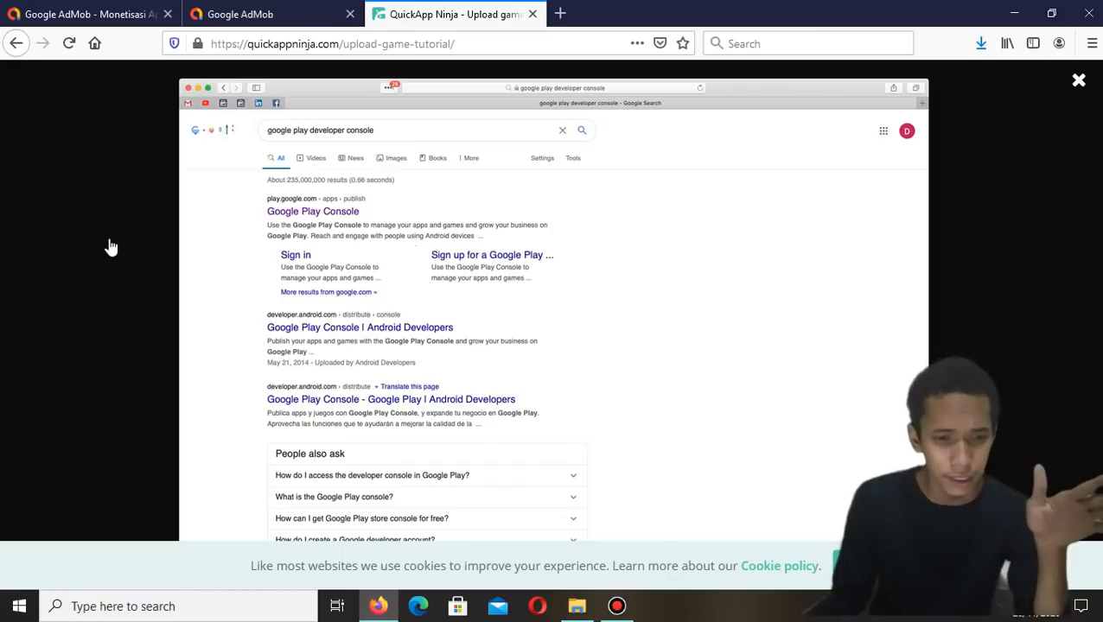
pyautogui.click(1076, 81)
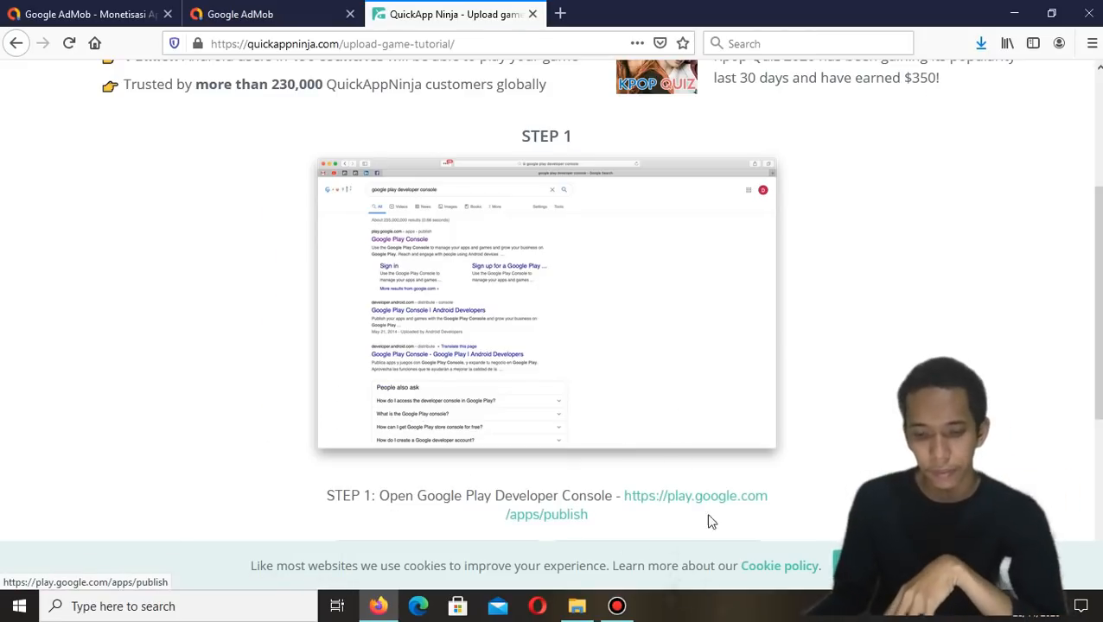
# Advance to tutorial Step 2 and view its screenshot enlarged
pyautogui.scroll(-1, 709, 518)
pyautogui.scroll(-1, 691, 484)
pyautogui.click(670, 464)
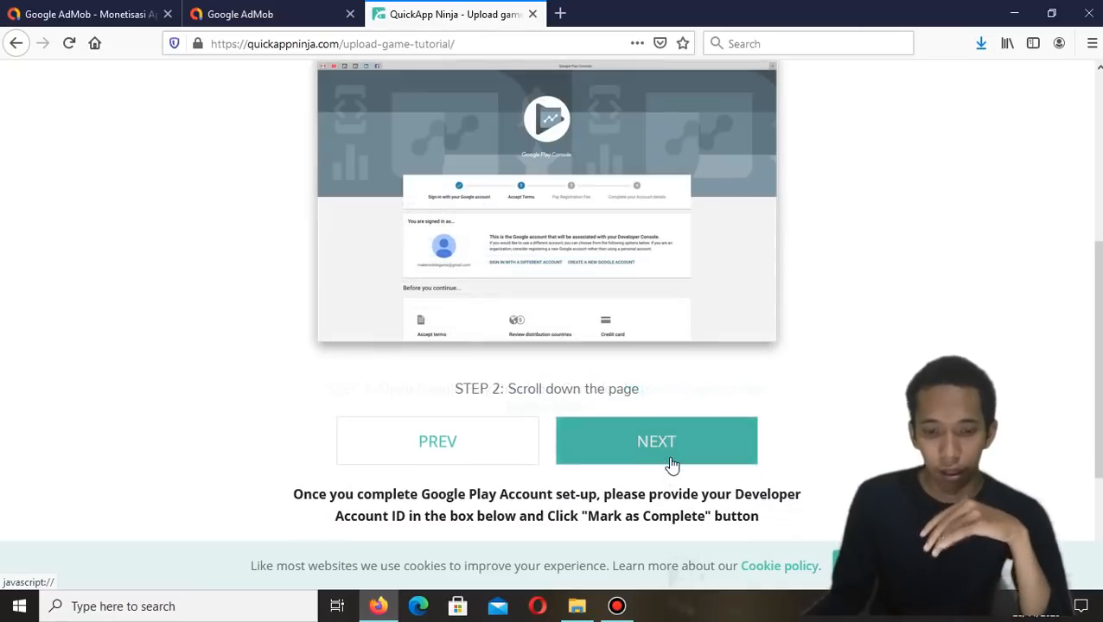
pyautogui.click(640, 281)
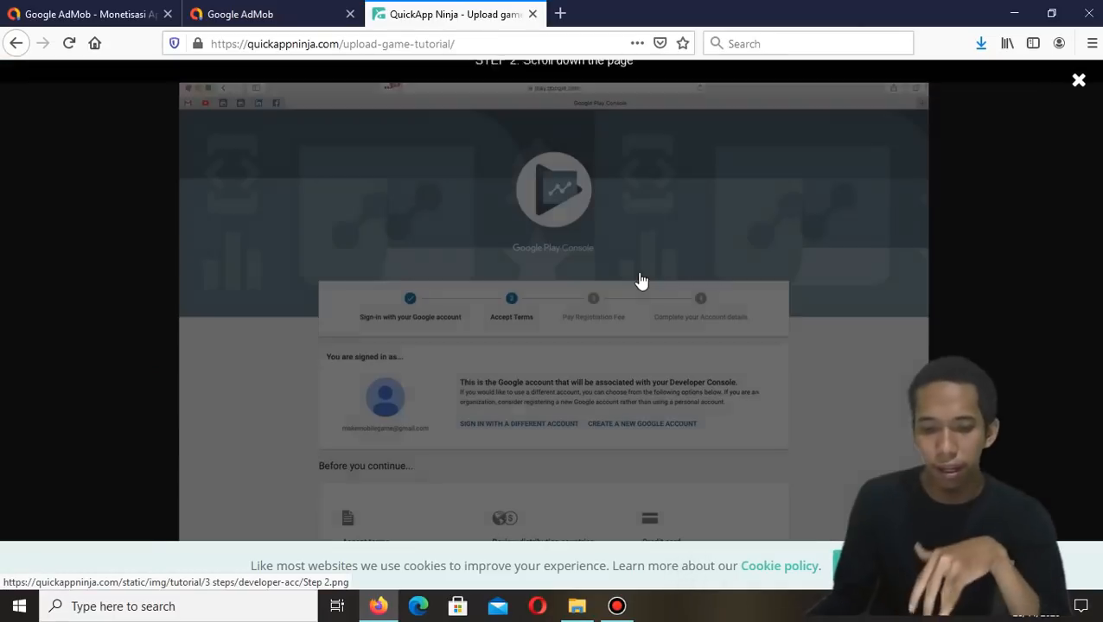
pyautogui.click(1079, 81)
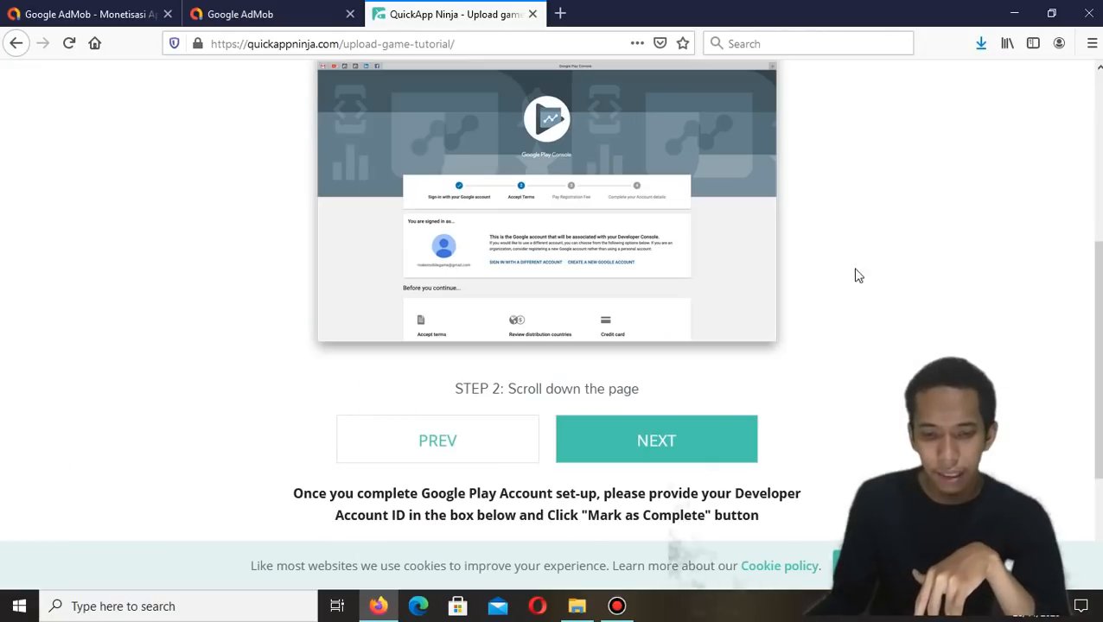
# Advance to tutorial Step 3 and view its terms screenshot enlarged
pyautogui.click(716, 432)
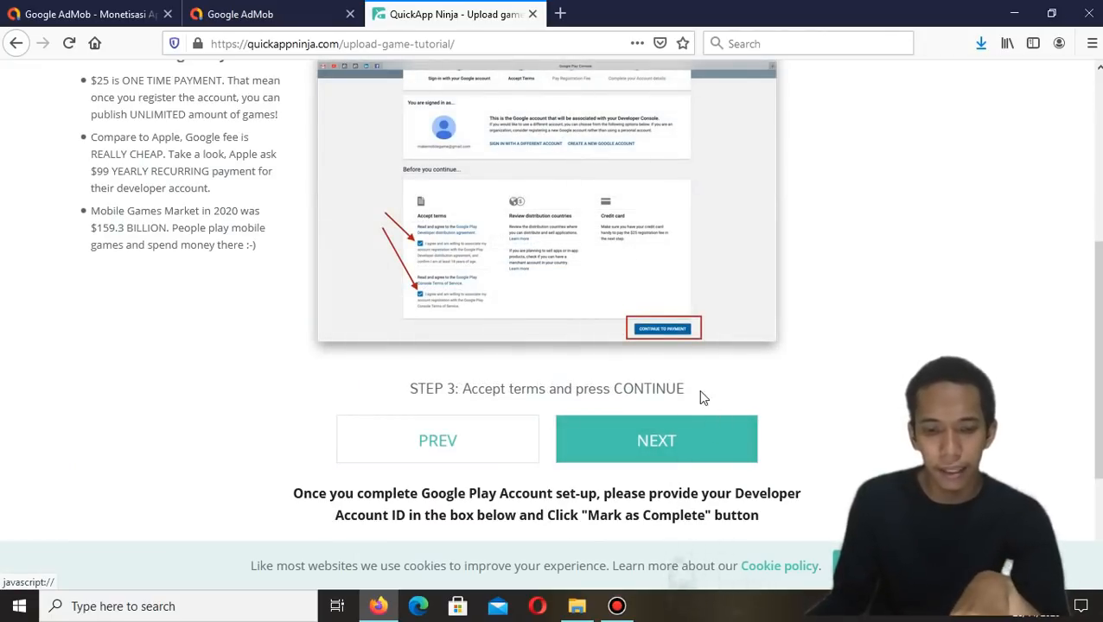
pyautogui.click(468, 250)
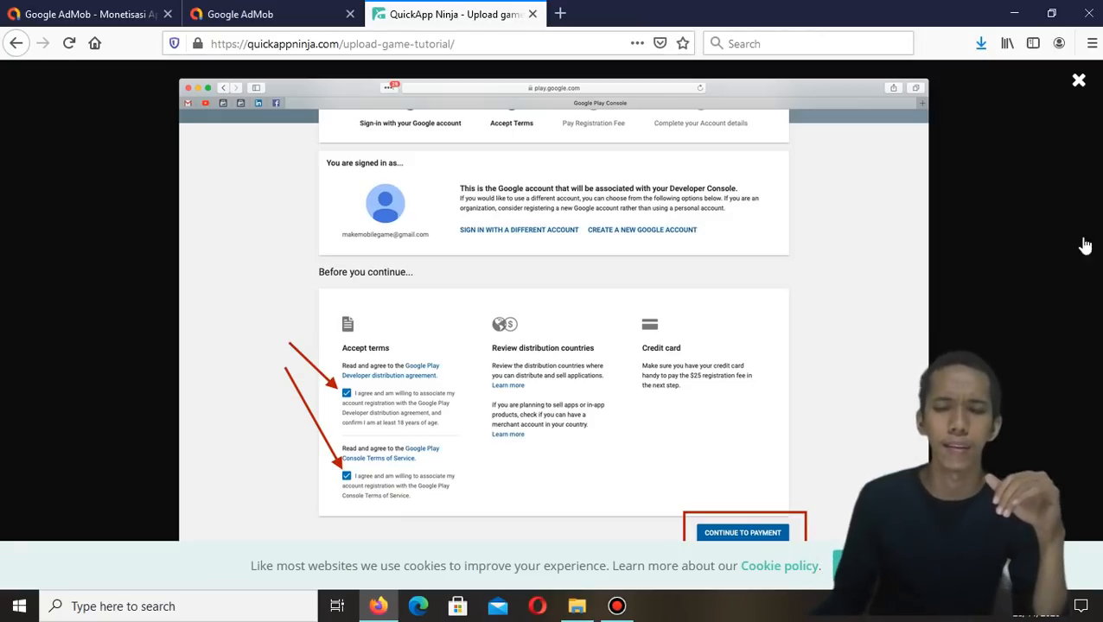
pyautogui.click(1079, 80)
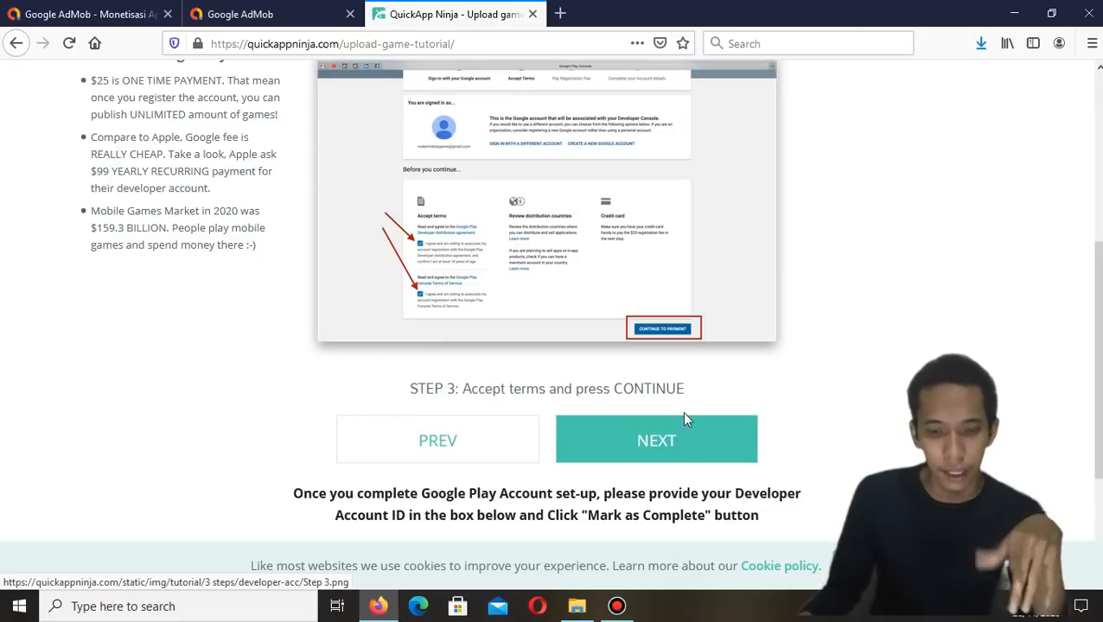
# Advance to tutorial Step 4 and view its registration fee payment screenshot enlarged
pyautogui.click(683, 449)
pyautogui.click(529, 207)
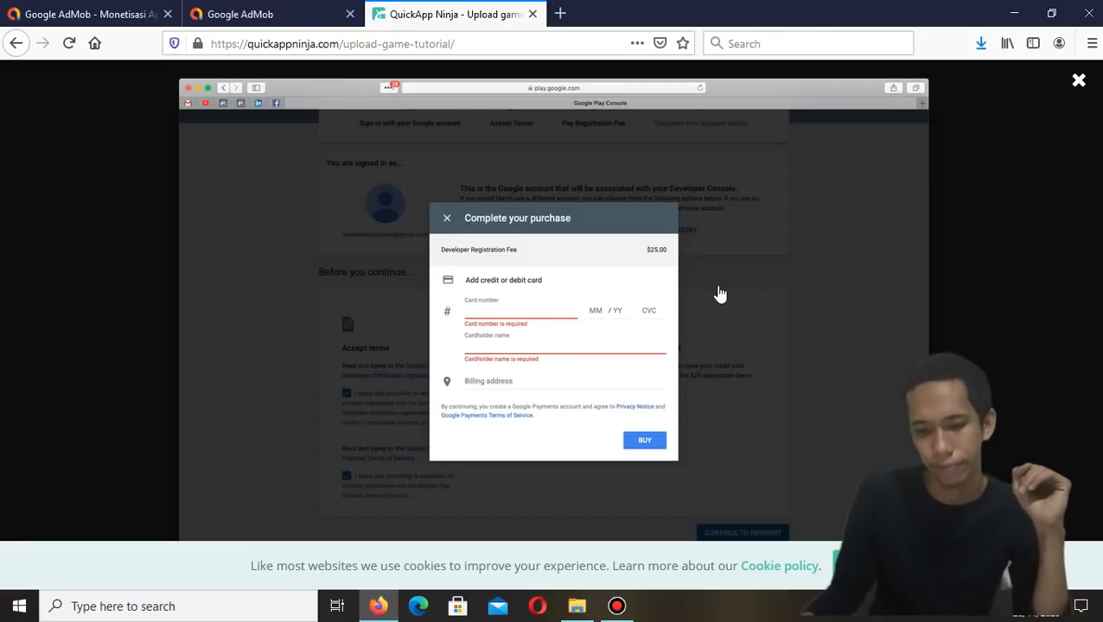
pyautogui.click(1079, 81)
# Advance through tutorial Steps 5 and 6, viewing the developer profile screenshot enlarged, then go to Step 7
pyautogui.click(698, 428)
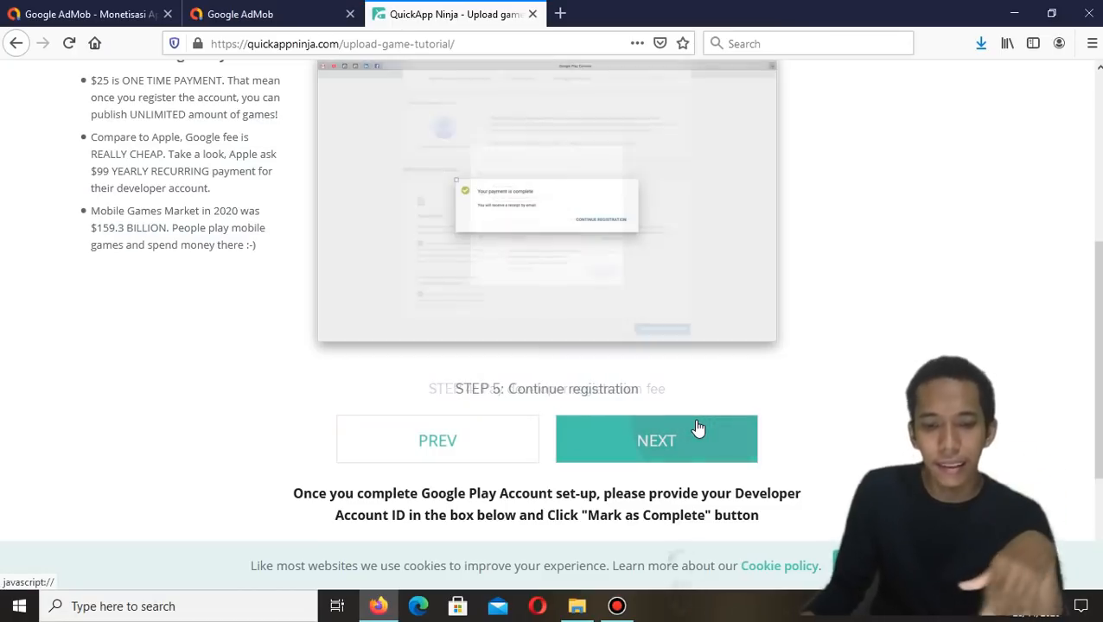
pyautogui.click(698, 428)
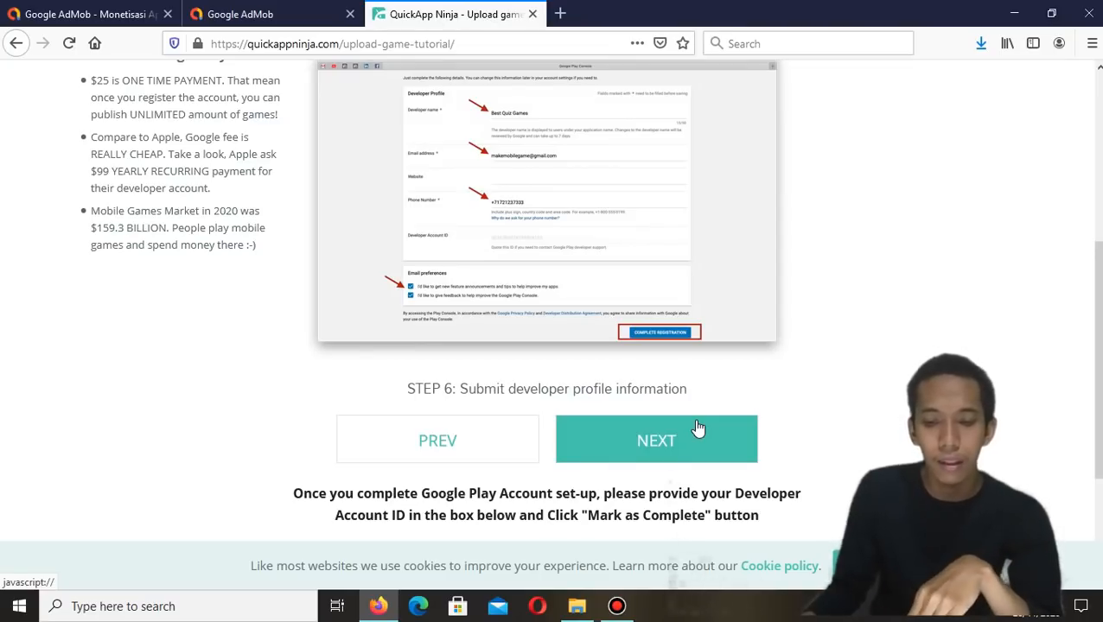
pyautogui.click(695, 320)
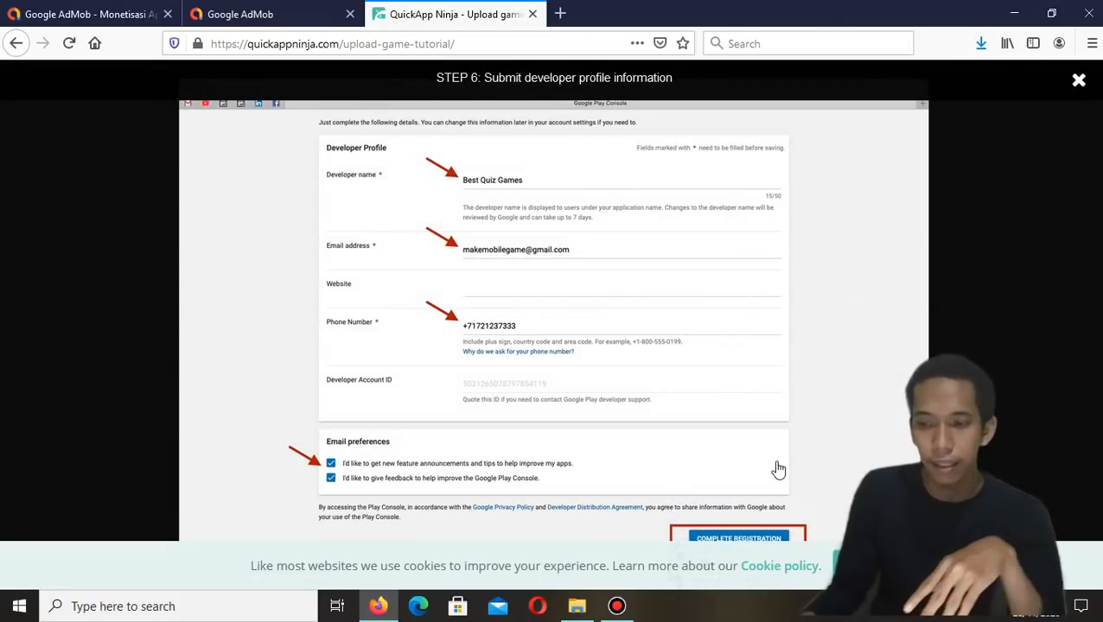
pyautogui.click(1078, 80)
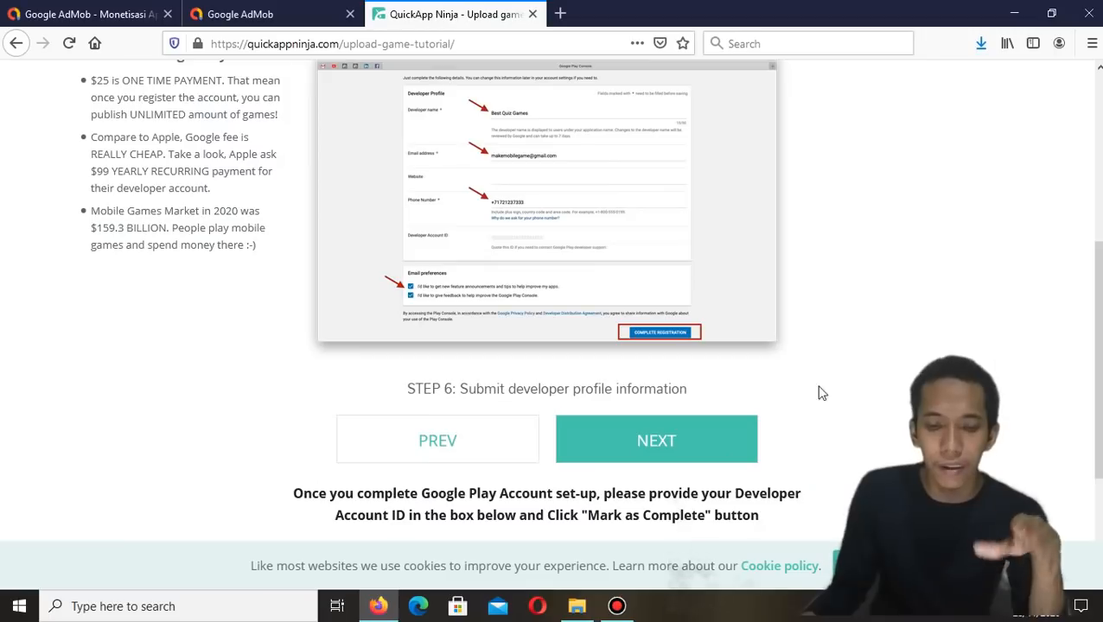
pyautogui.click(696, 456)
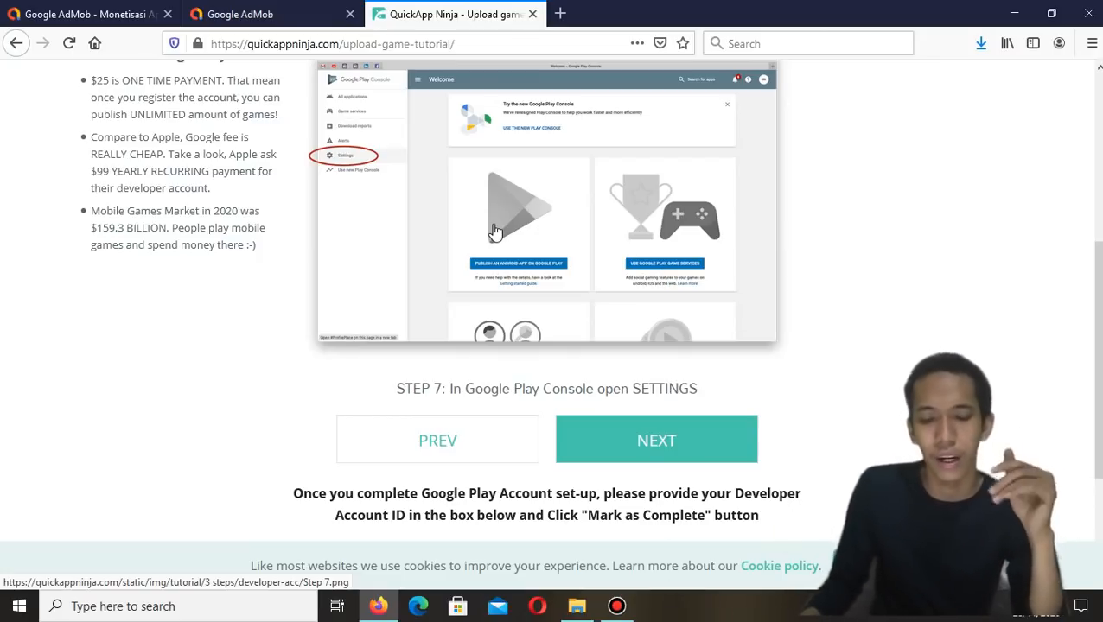
# Return from the upload tutorial to the QuickAppNinja dashboard and review the games list
pyautogui.scroll(-2, 495, 232)
pyautogui.scroll(3, 622, 242)
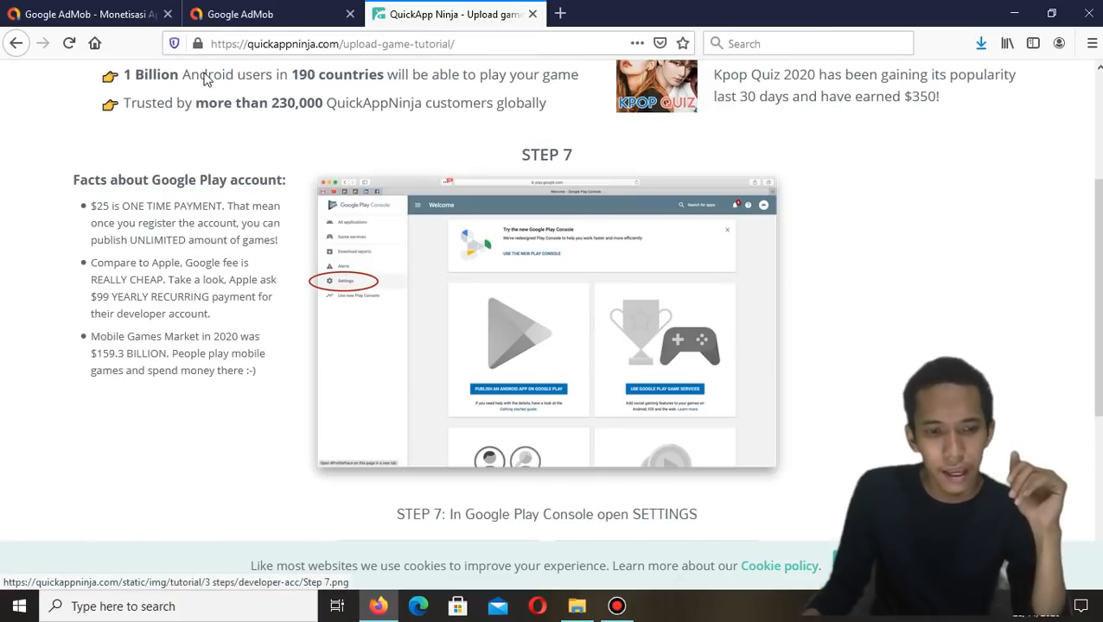
pyautogui.click(17, 43)
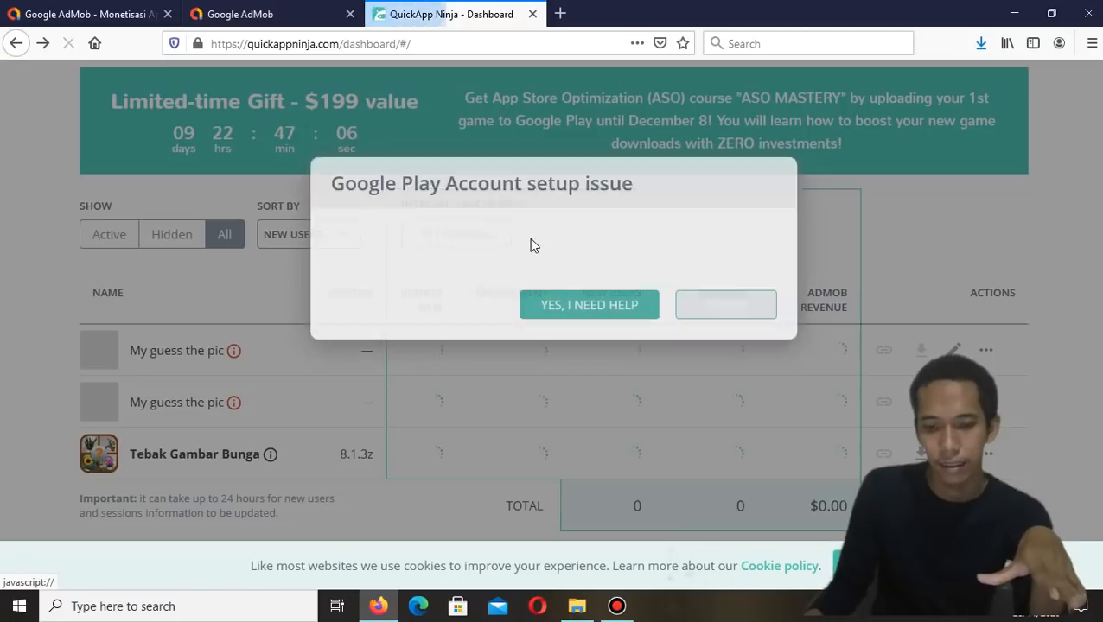
pyautogui.click(743, 386)
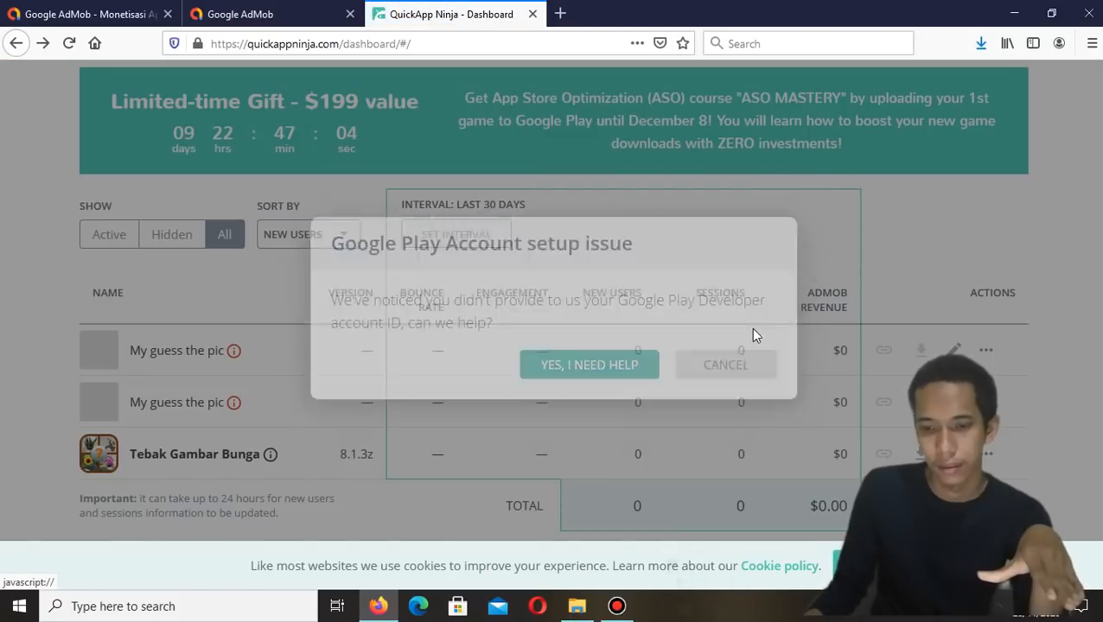
pyautogui.scroll(3, 806, 248)
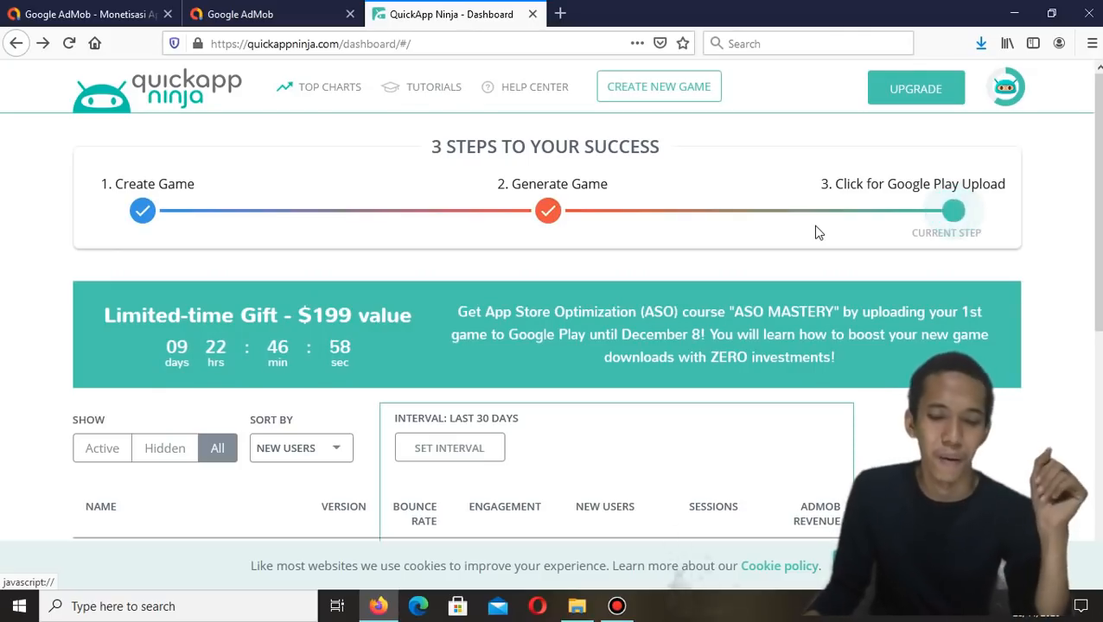
pyautogui.scroll(-3, 792, 263)
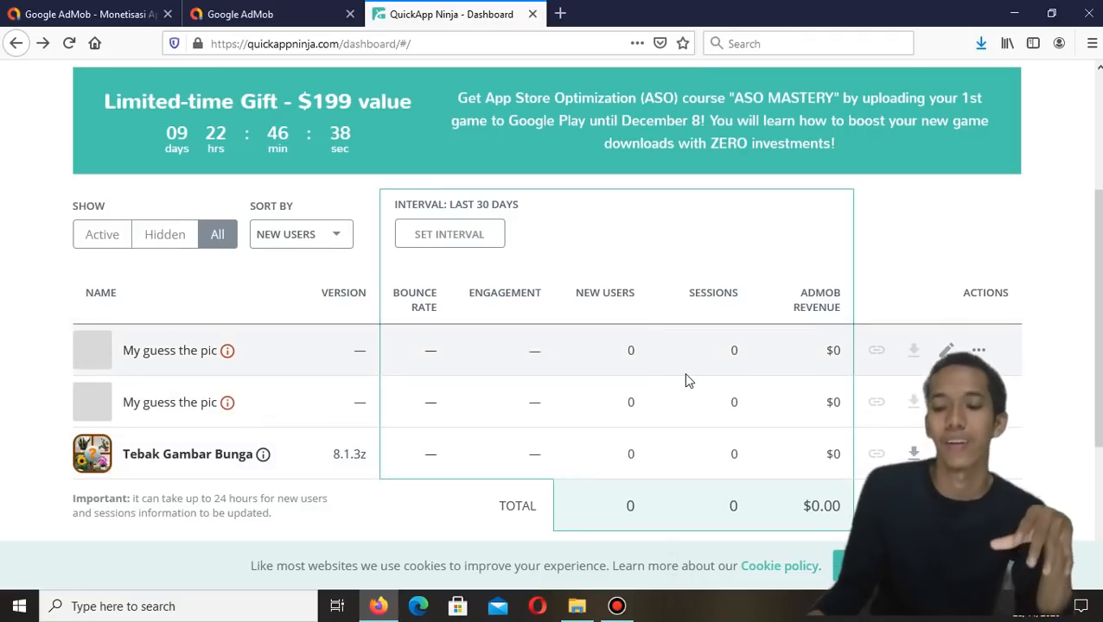
pyautogui.scroll(-2, 860, 327)
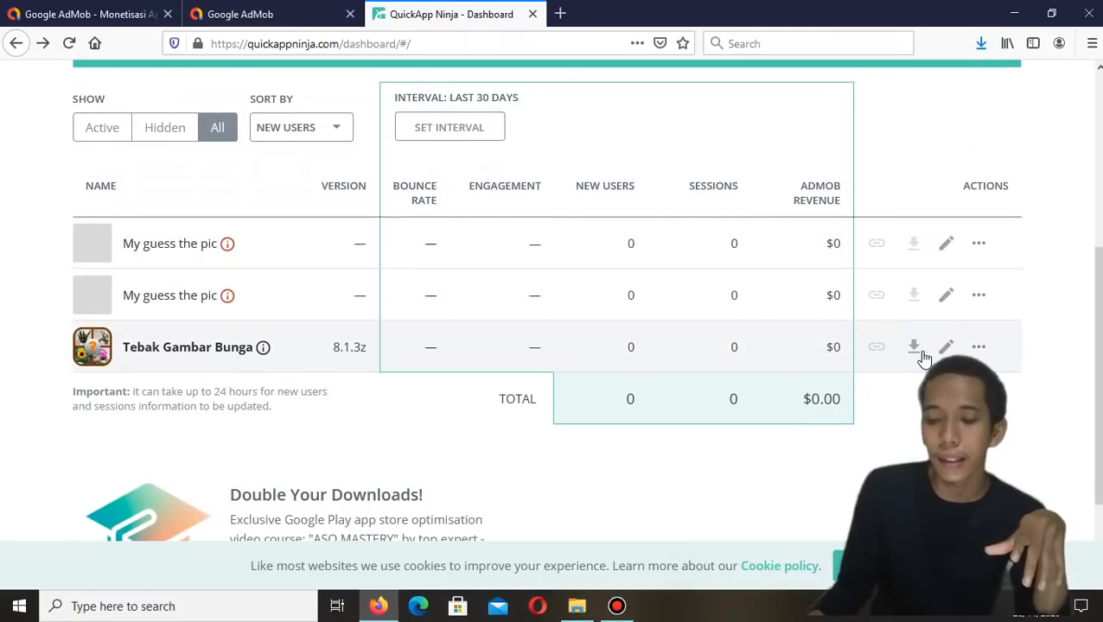
# Open the Tebak Gambar Bunga game for editing and scroll through its content levels
pyautogui.click(978, 347)
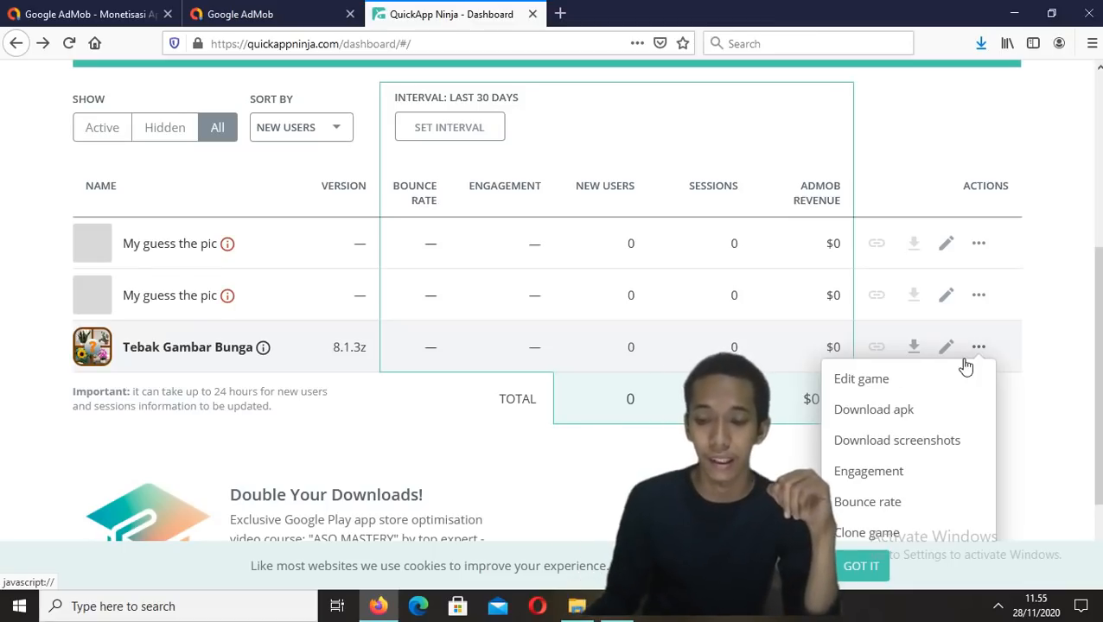
pyautogui.click(935, 385)
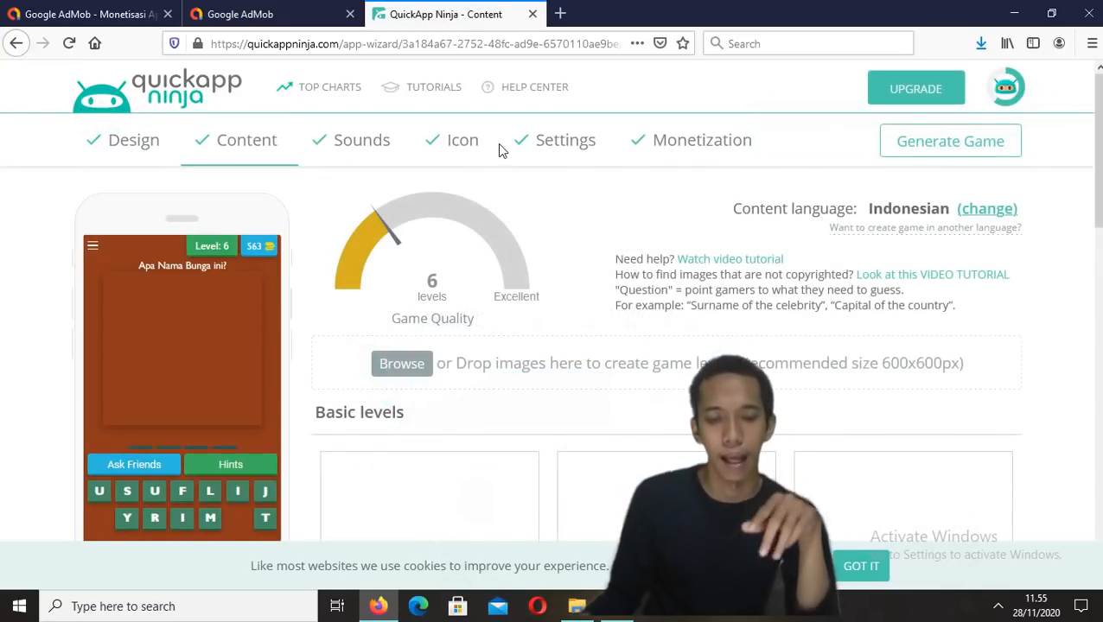
pyautogui.scroll(-10, 548, 259)
pyautogui.scroll(-4, 743, 269)
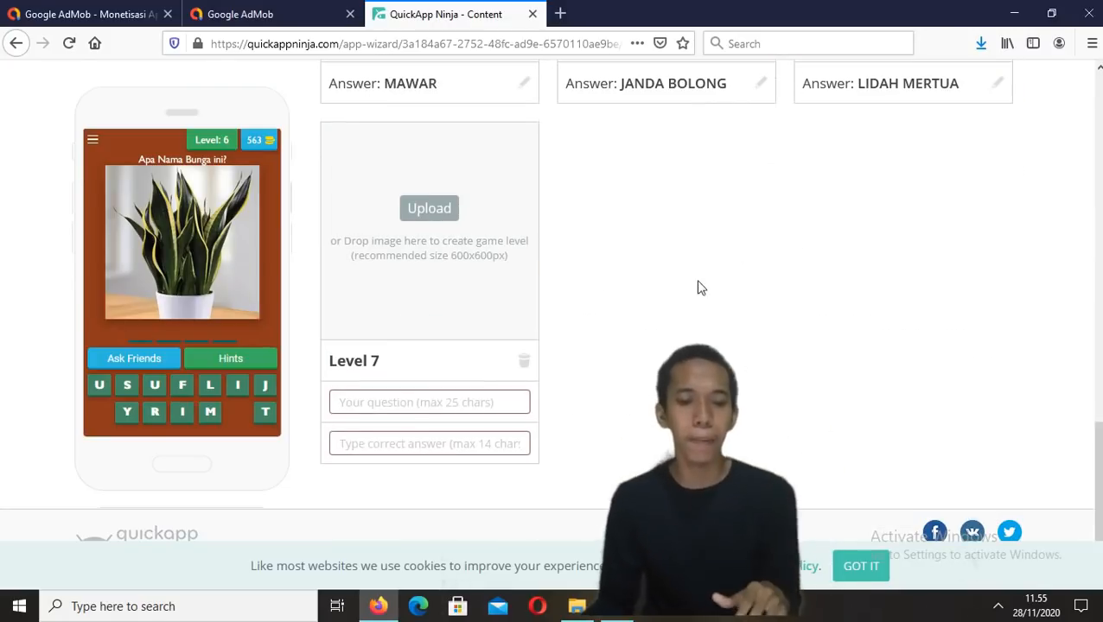
pyautogui.scroll(4, 595, 293)
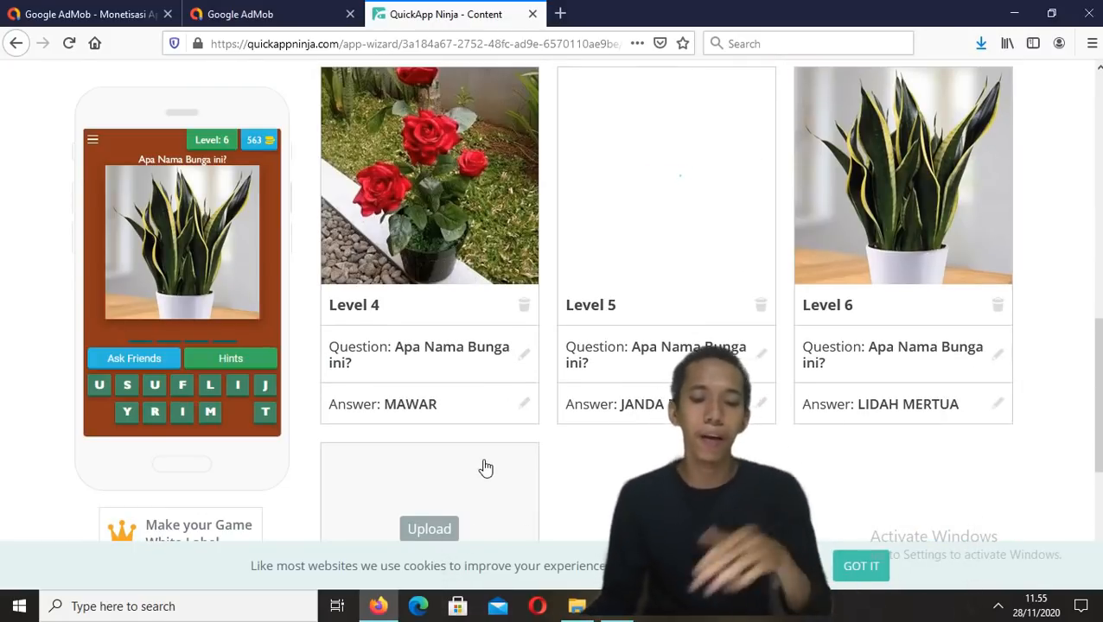
pyautogui.scroll(-3, 488, 462)
pyautogui.scroll(6, 605, 380)
pyautogui.scroll(5, 680, 344)
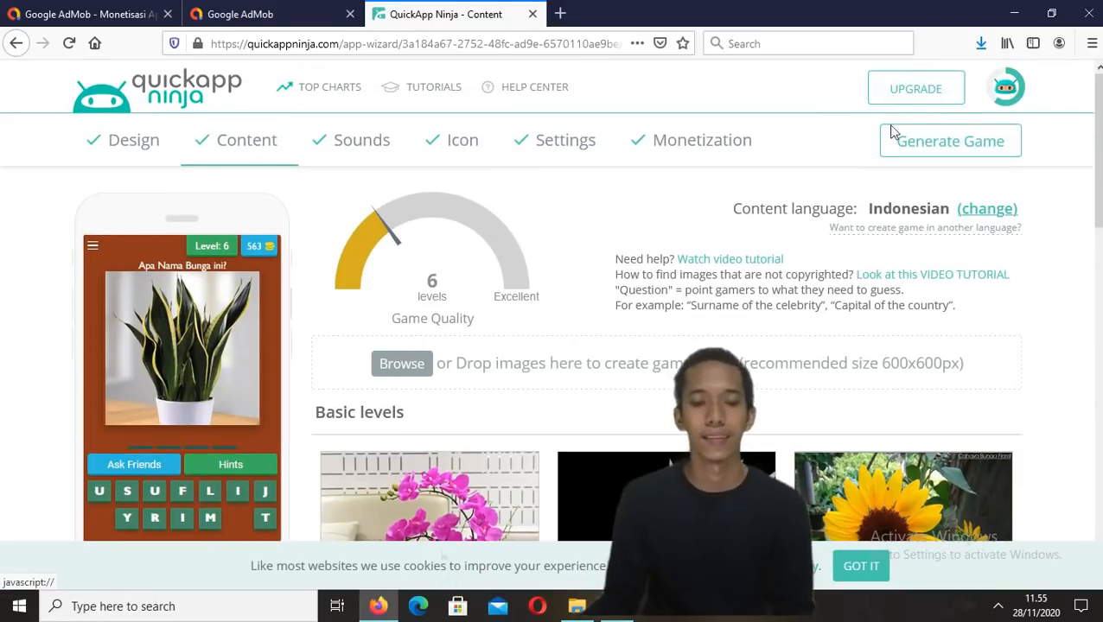
# Extract the downloaded screenshots archive in the youtube\Bahan Youtube ke - 5 folder to its default destination folder
pyautogui.click(15, 45)
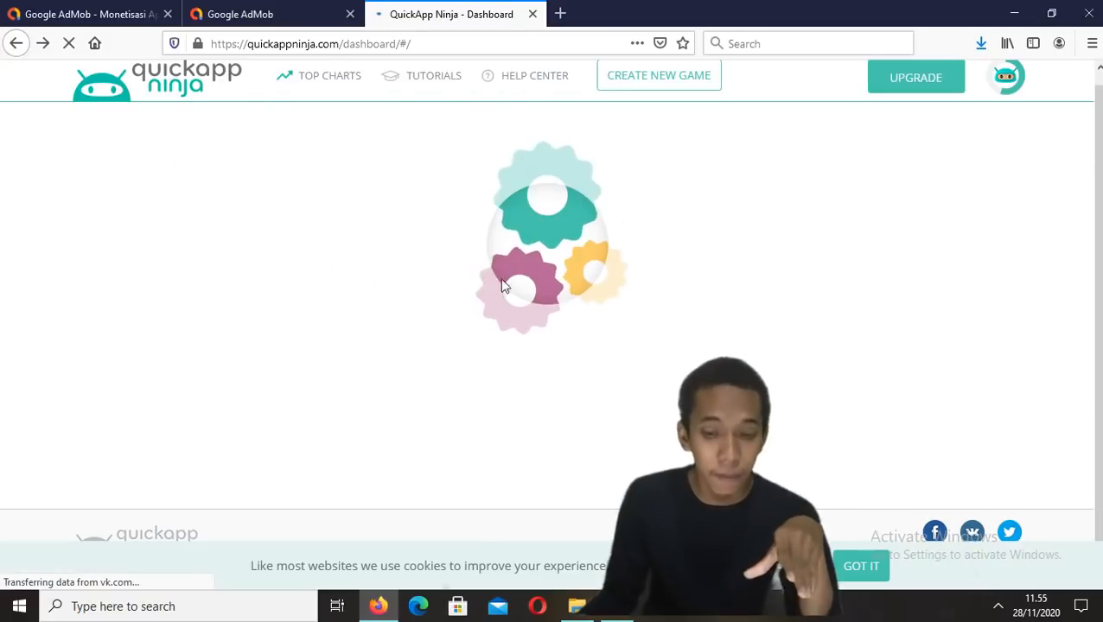
pyautogui.click(980, 348)
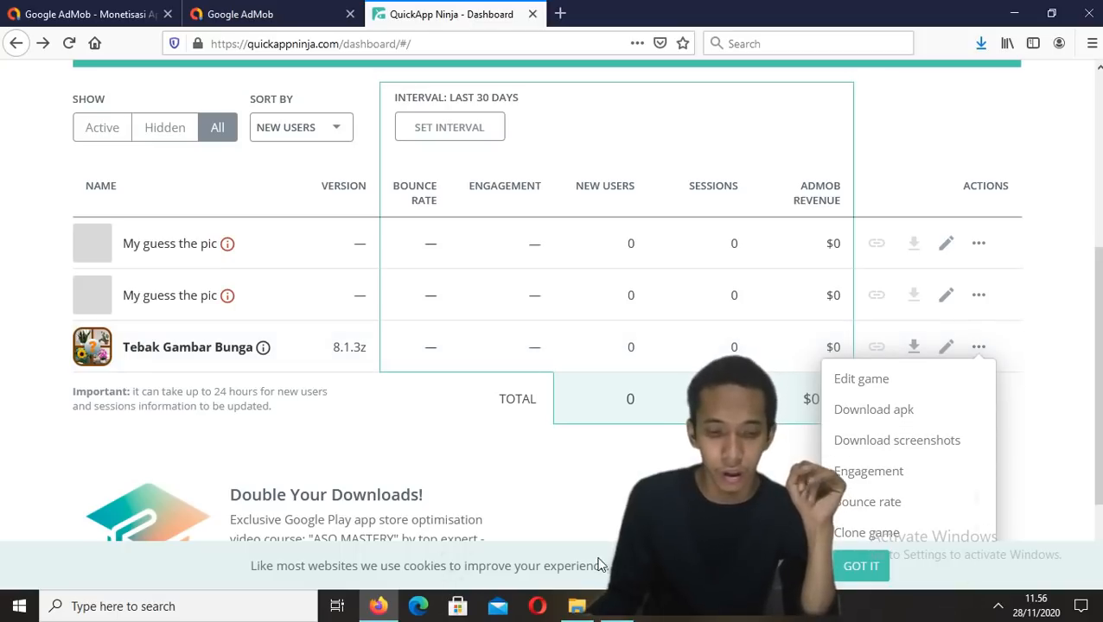
pyautogui.click(577, 606)
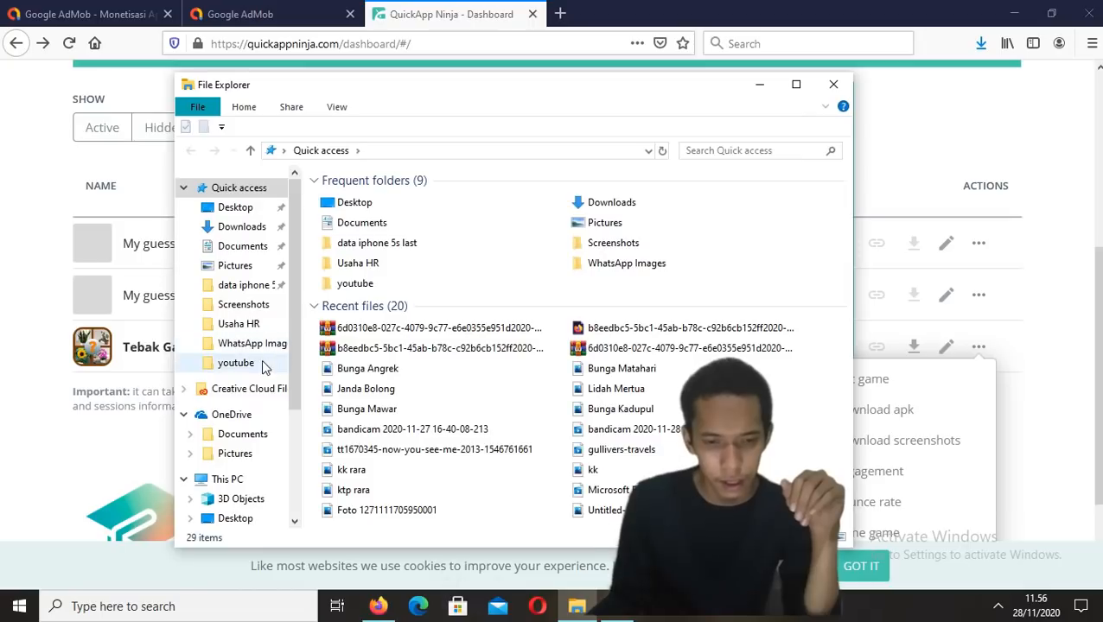
pyautogui.click(252, 369)
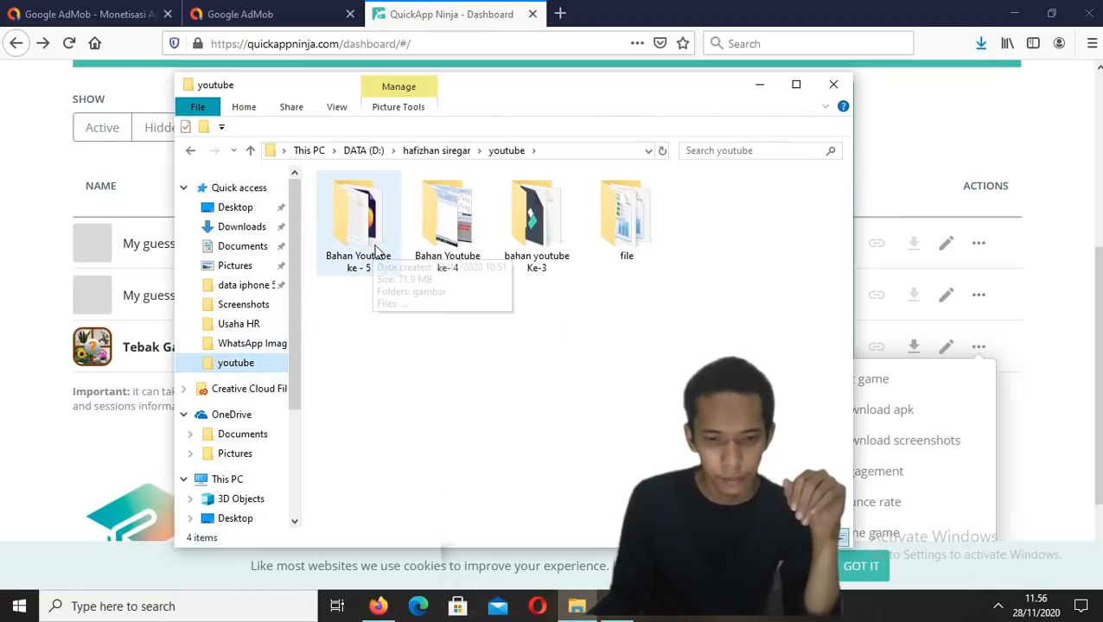
pyautogui.click(364, 248)
pyautogui.doubleClick(364, 248)
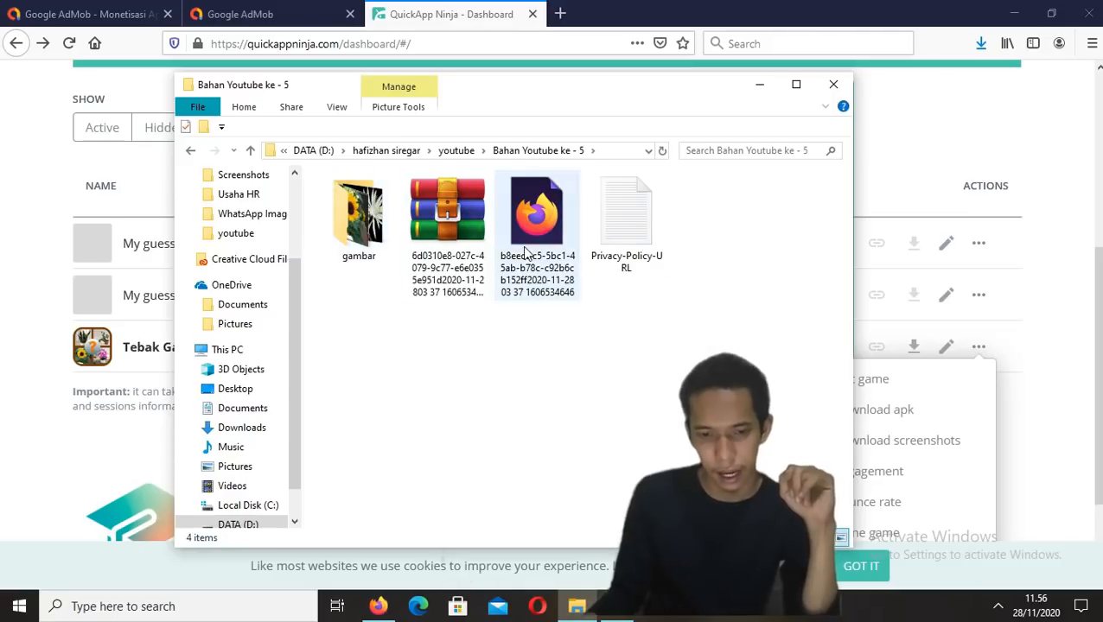
pyautogui.click(424, 205)
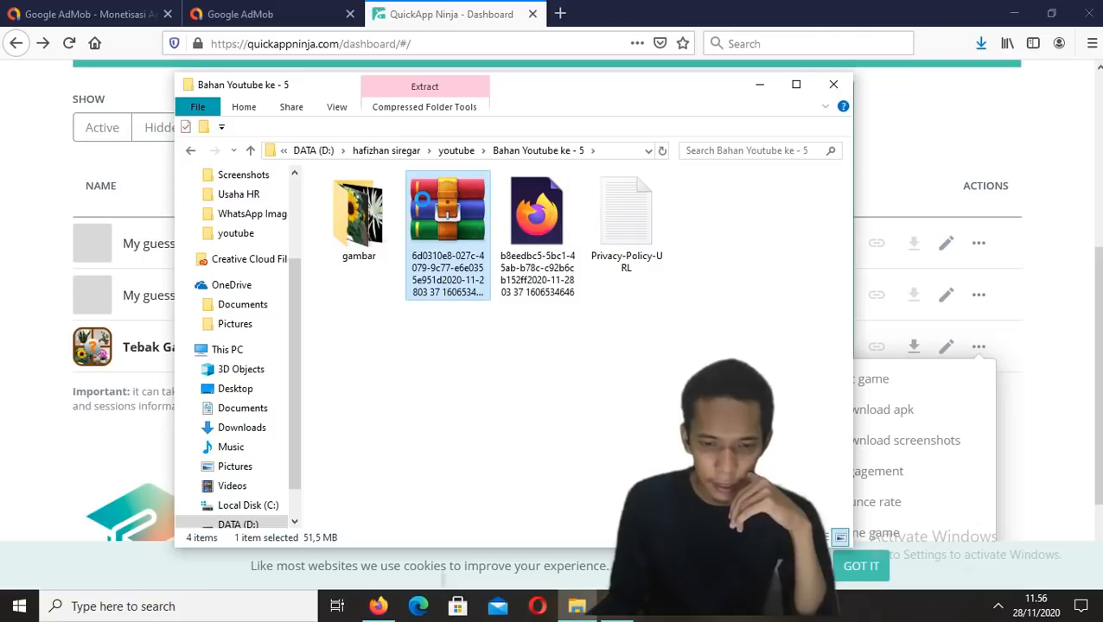
pyautogui.rightClick(425, 203)
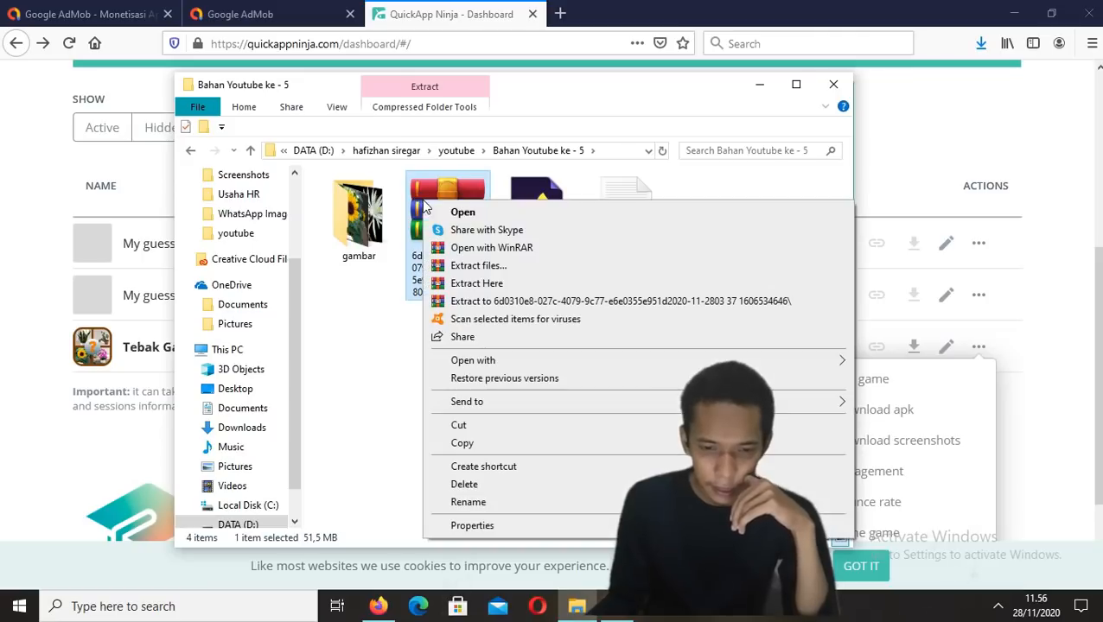
pyautogui.click(474, 267)
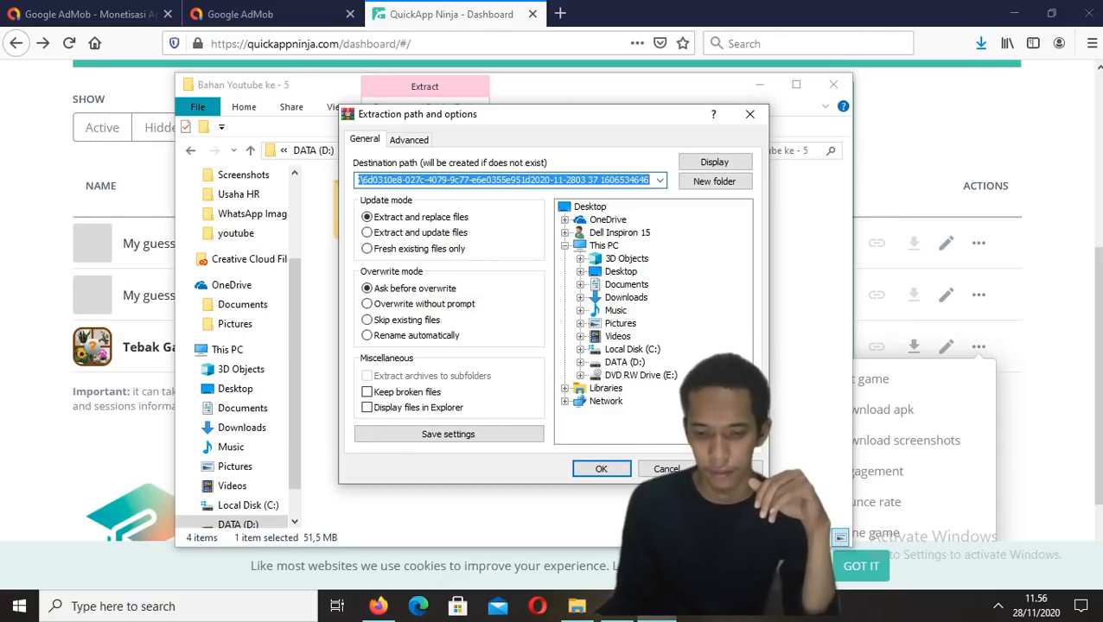
pyautogui.click(602, 469)
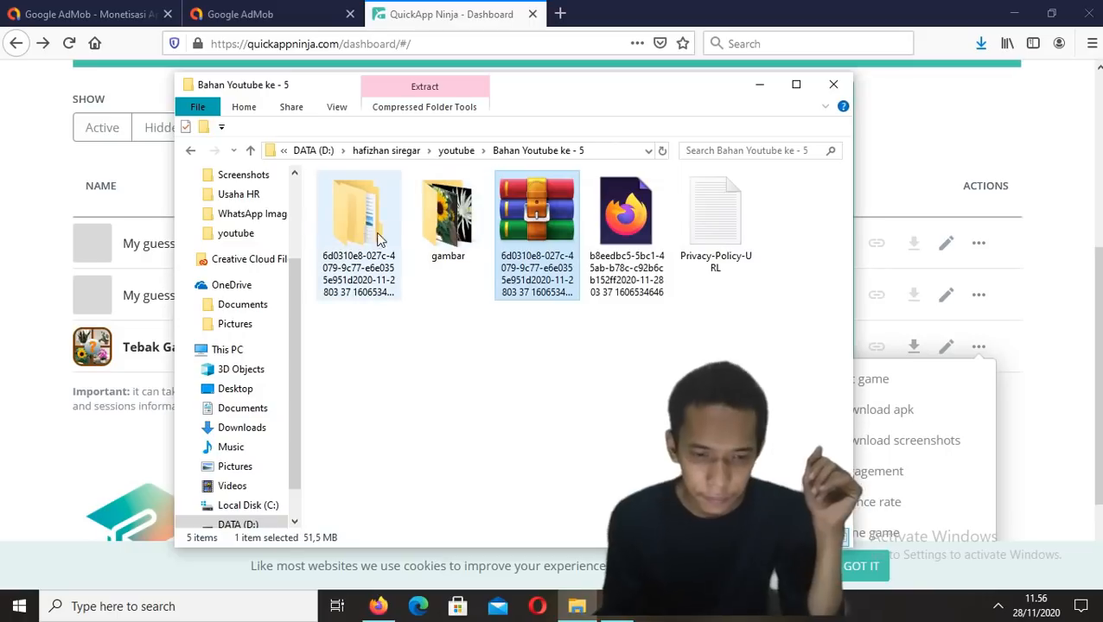
# Open the extracted GooglePlayMediaPack folder and preview the game's icon image
pyautogui.doubleClick(377, 240)
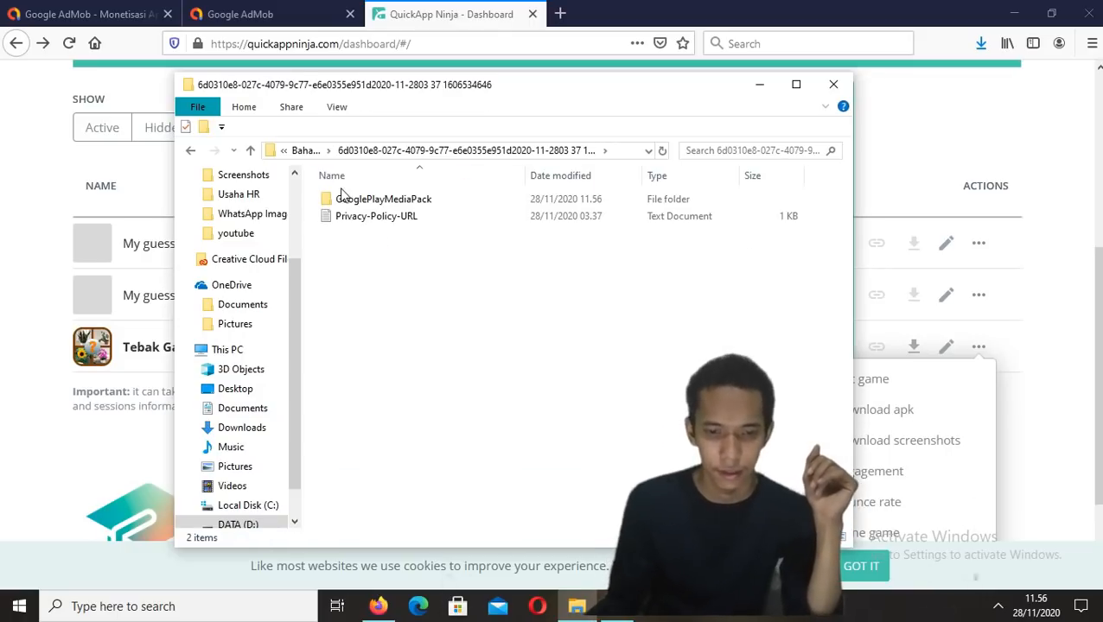
pyautogui.doubleClick(368, 199)
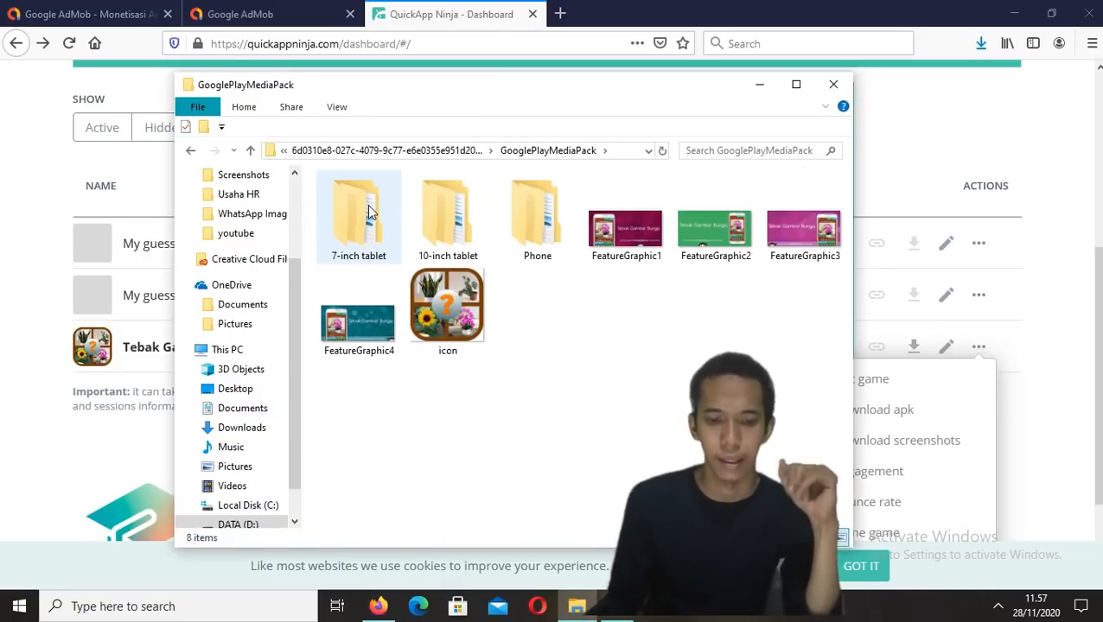
pyautogui.doubleClick(447, 315)
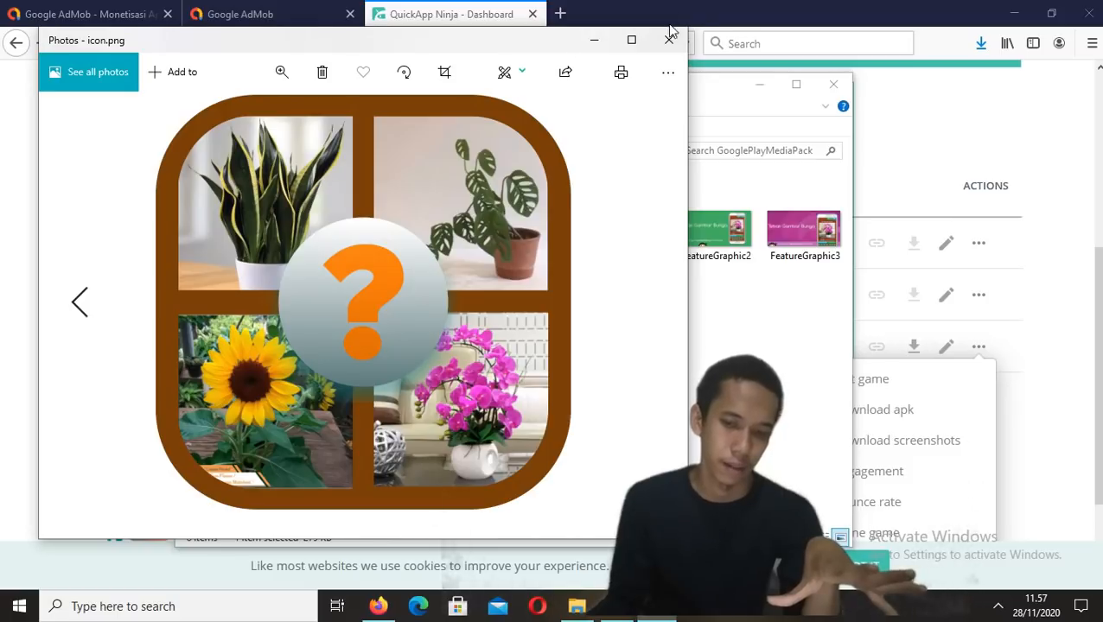
pyautogui.click(669, 39)
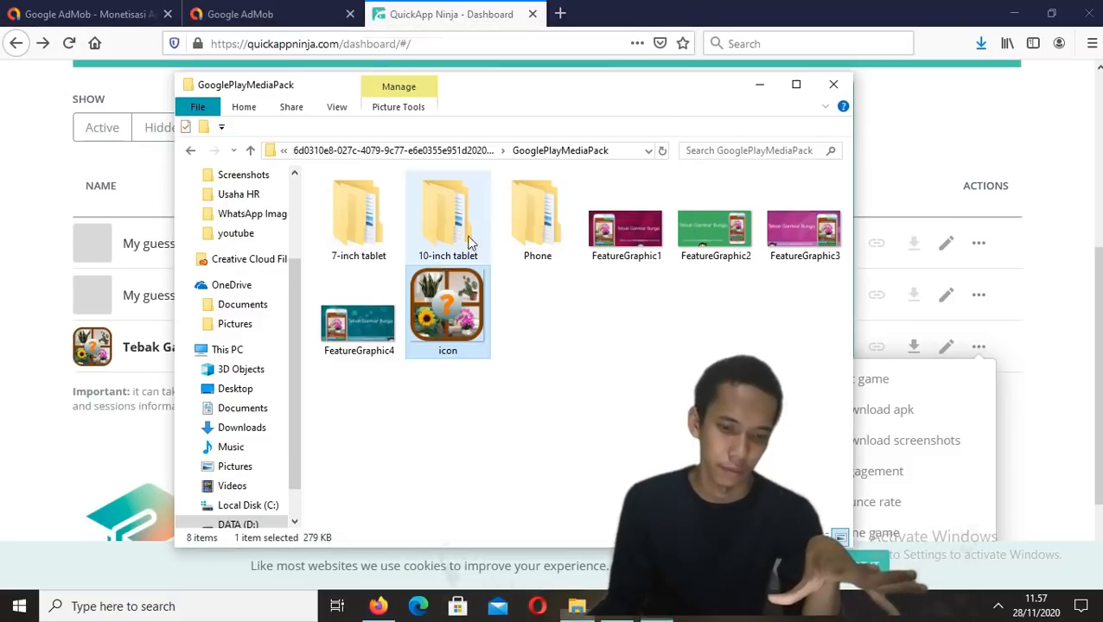
# Browse the 7-inch tablet SET1 screenshots in the photo viewer, then close the viewer and the folder window
pyautogui.doubleClick(356, 248)
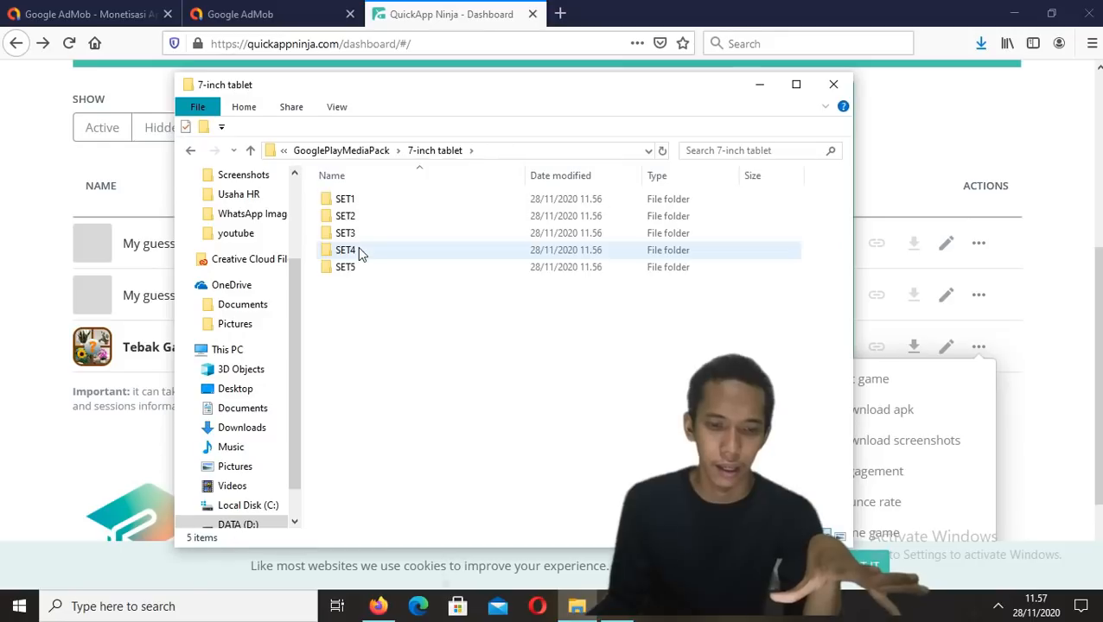
pyautogui.doubleClick(371, 200)
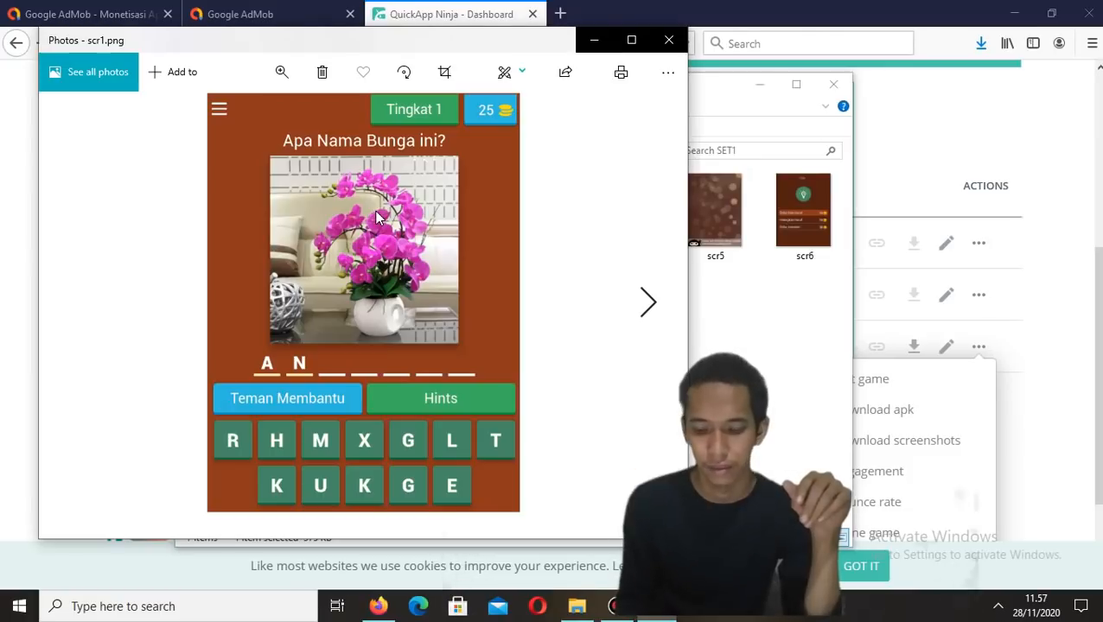
pyautogui.press('Right')
pyautogui.press('Right')
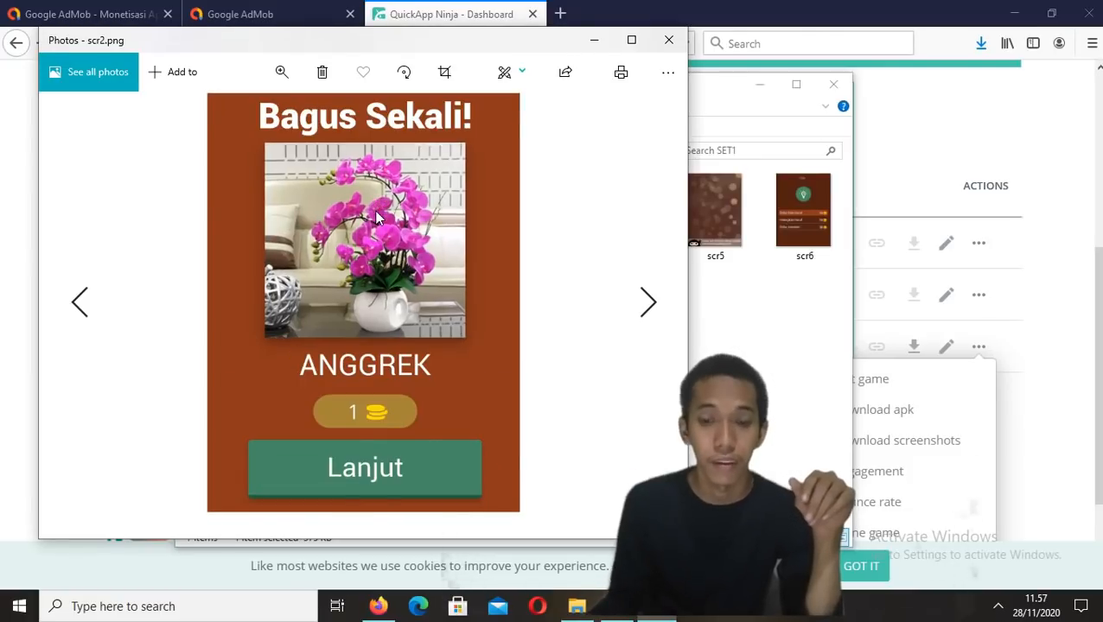
pyautogui.click(669, 40)
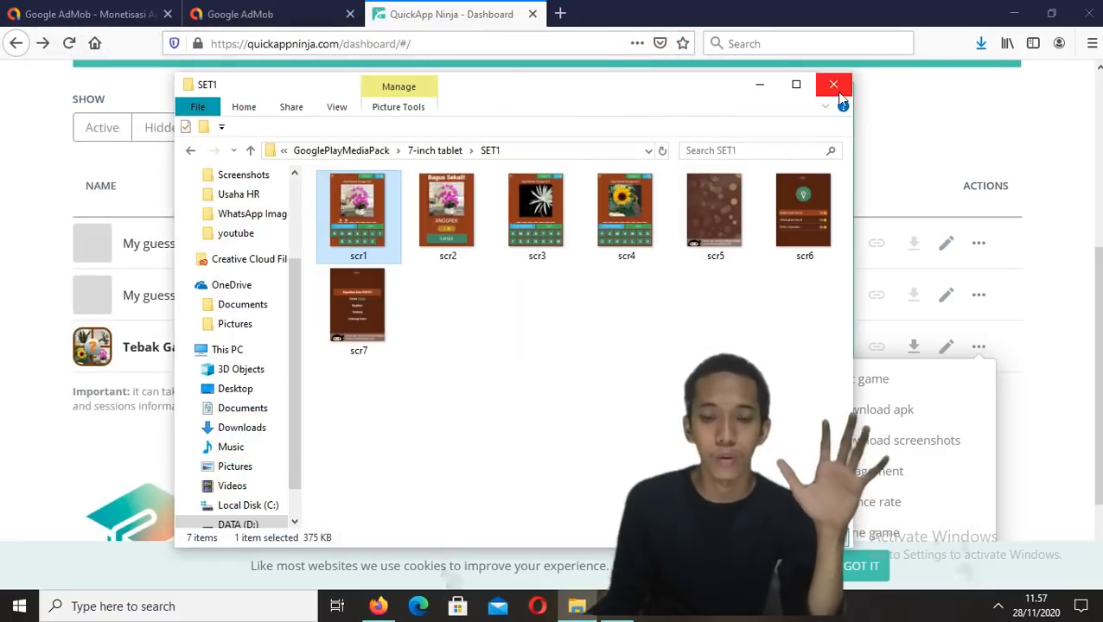
pyautogui.click(833, 84)
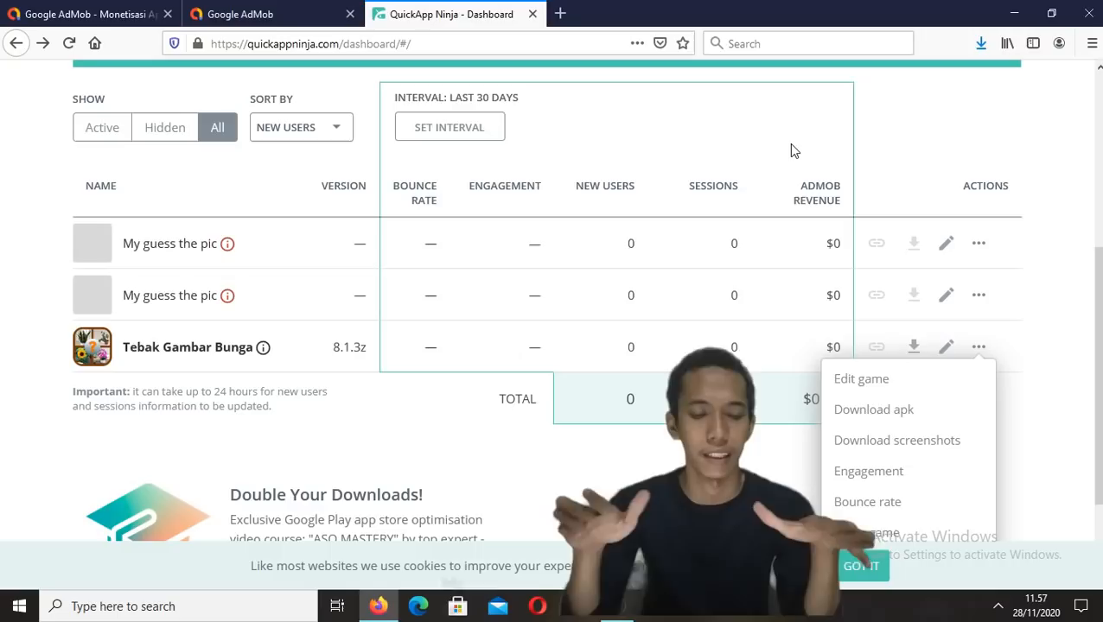